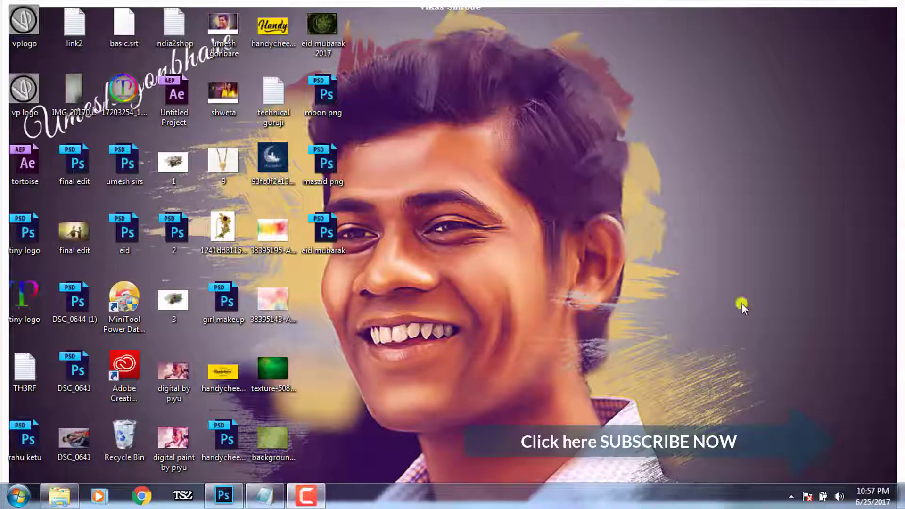
- Create a new 1920 × 1080 pixel document at 300 resolution
click(223, 495)
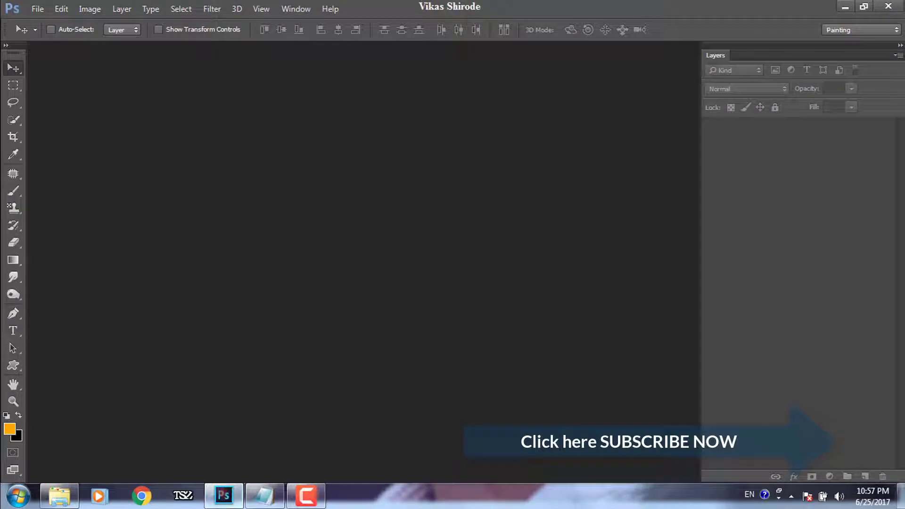
click(41, 10)
click(45, 22)
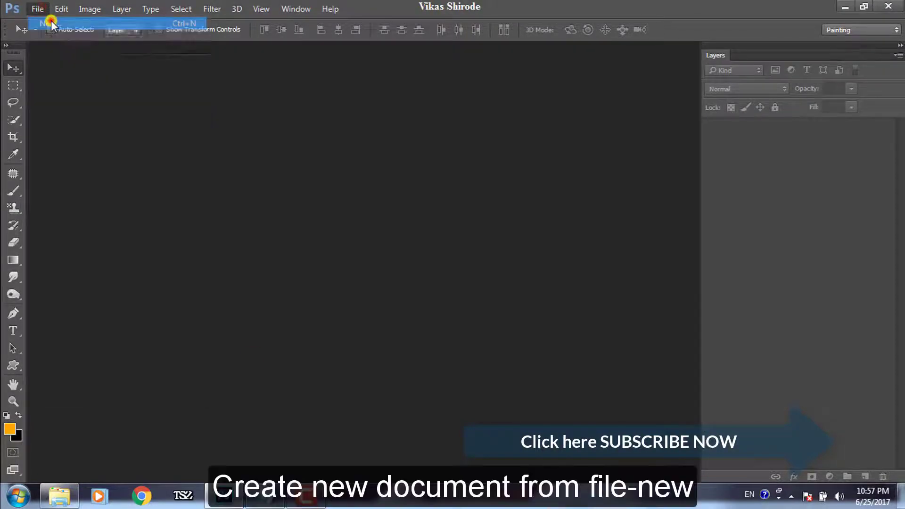
click(349, 143)
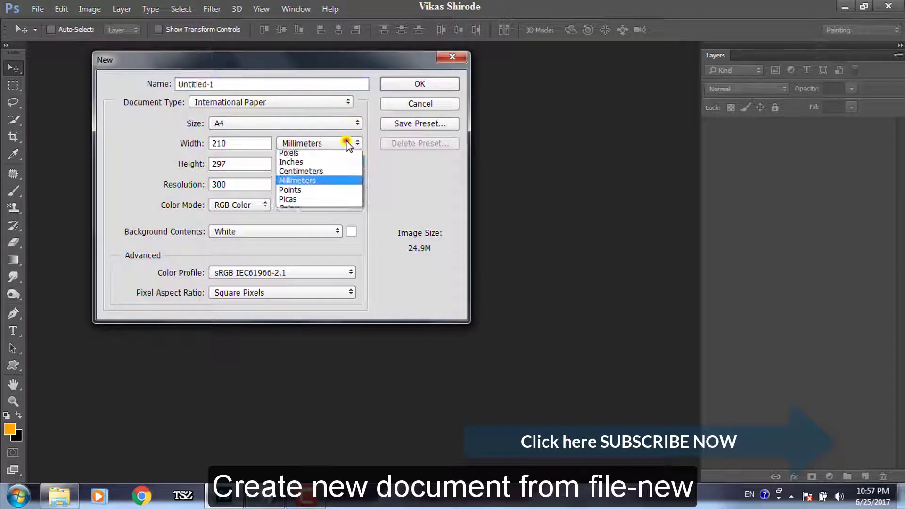
click(341, 154)
double_click(250, 145)
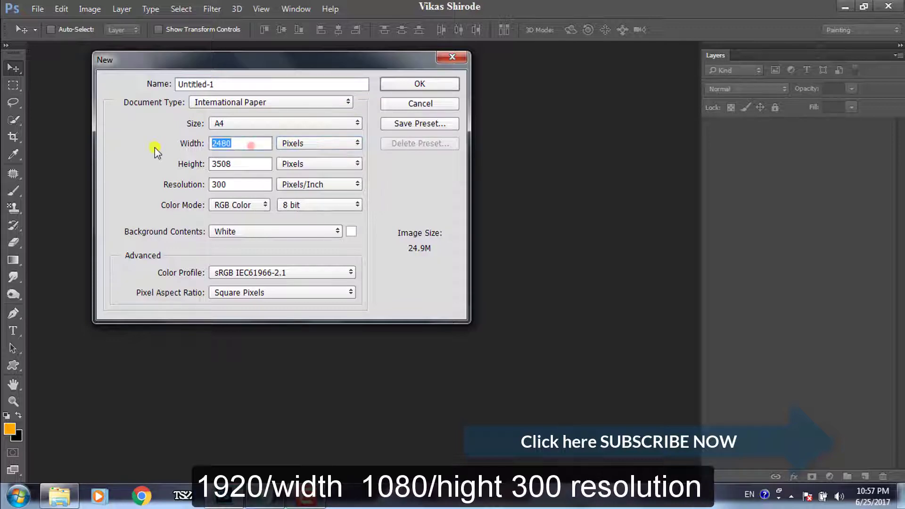
text(192)
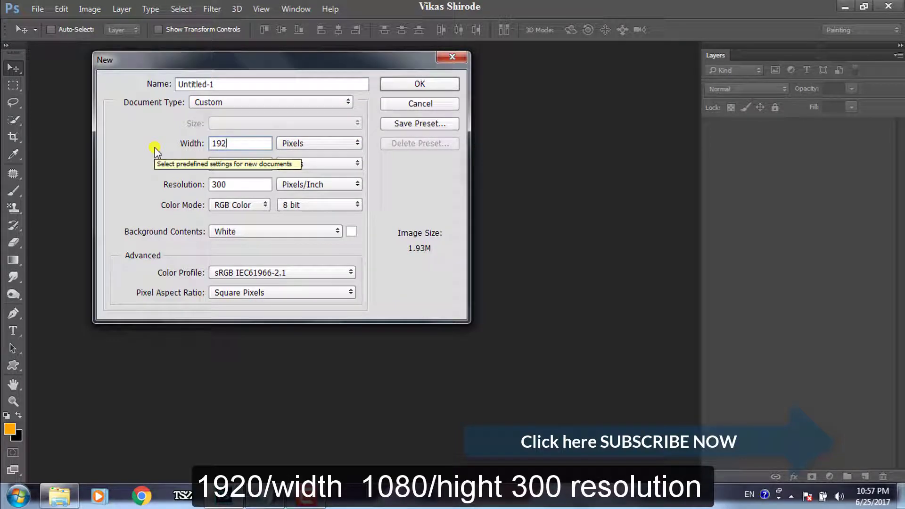
text(0)
double_click(241, 163)
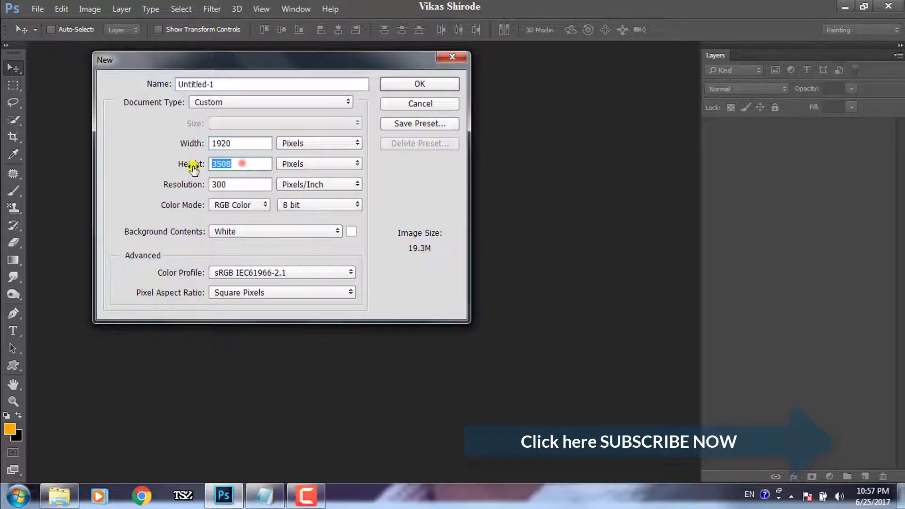
text(1080)
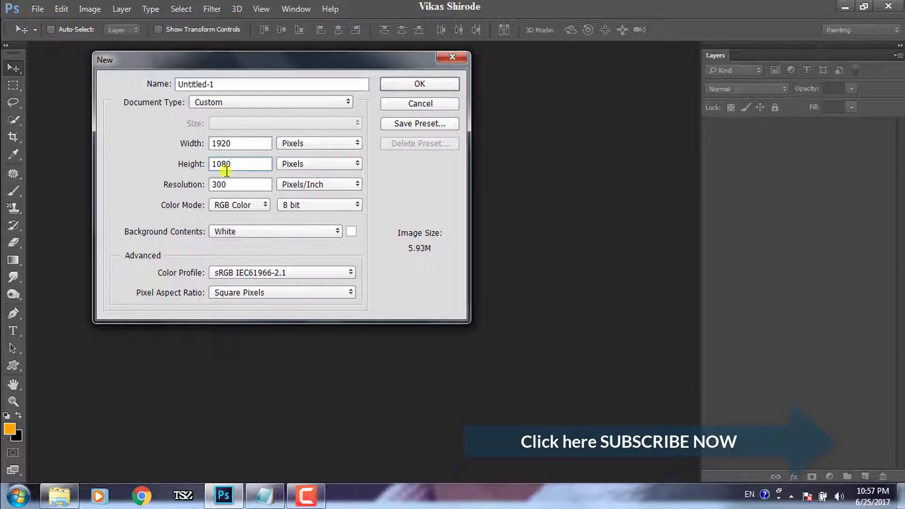
click(428, 82)
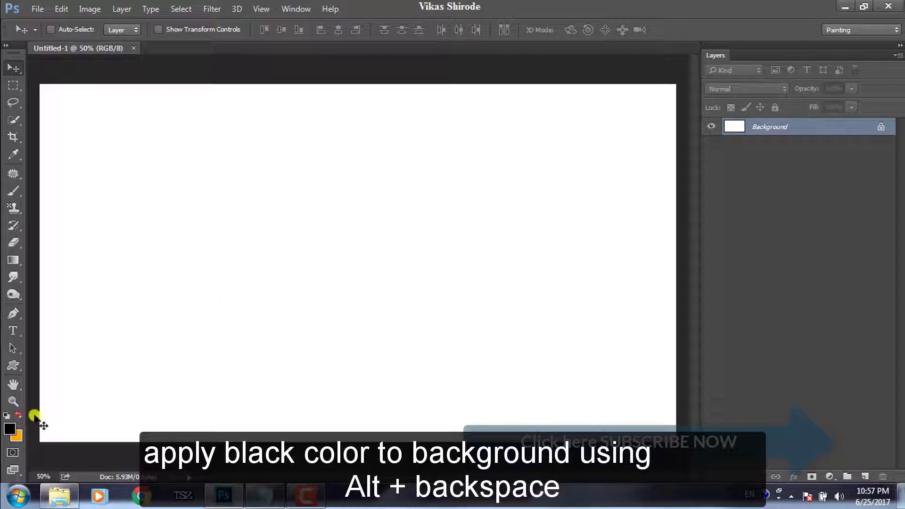
- Fill the background black, then refill it with dark grey #1a1a1a
click(8, 416)
key(alt+BackSpace)
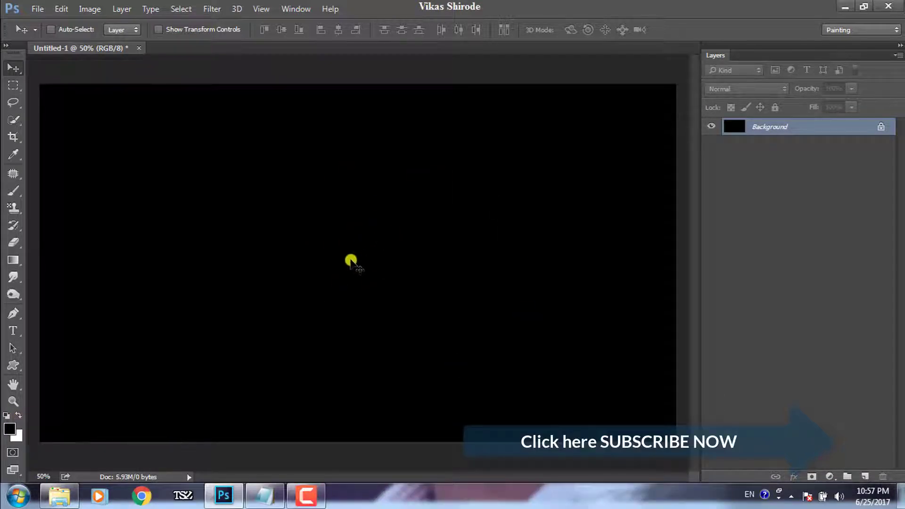
click(9, 429)
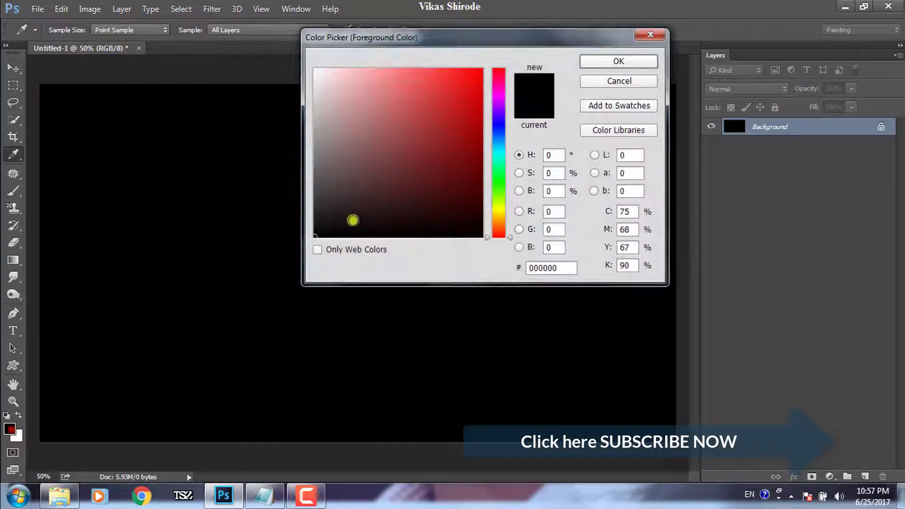
drag(353, 220, 315, 220)
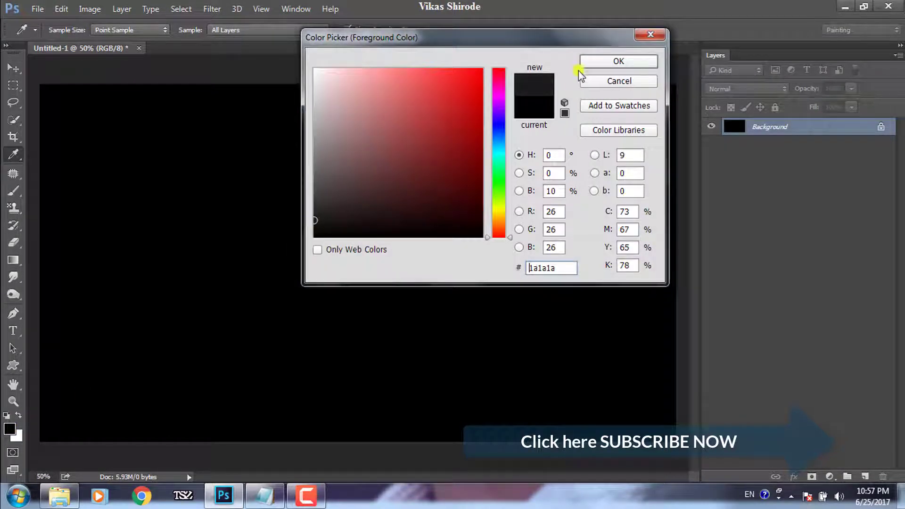
click(592, 62)
key(alt+BackSpace)
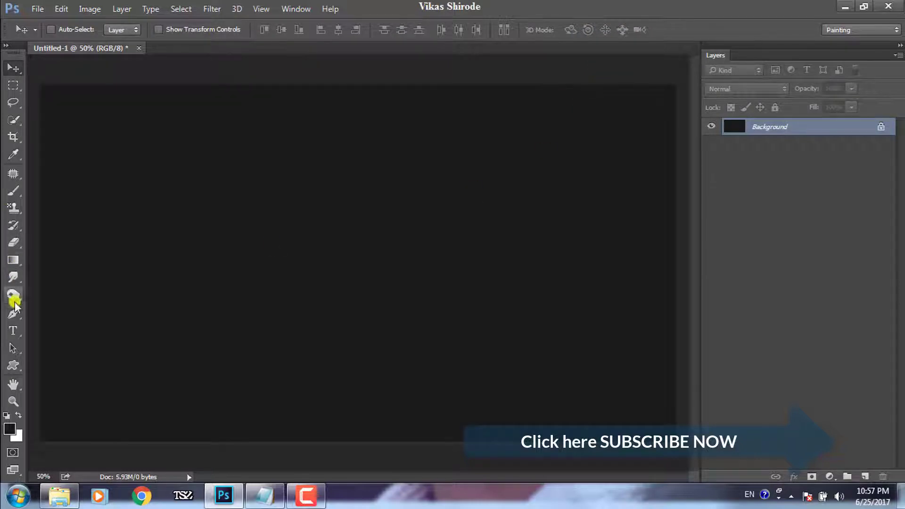
- Add the word 'Gold' as a new text layer on the canvas
click(13, 331)
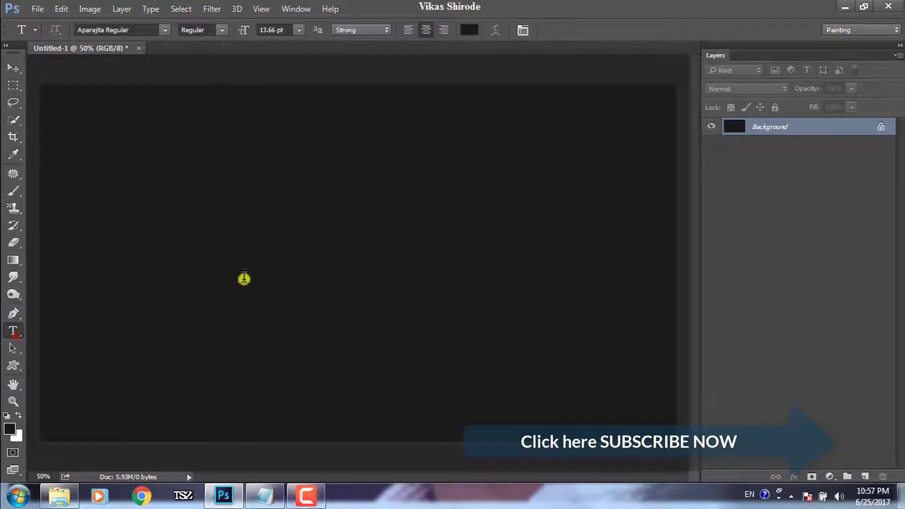
click(238, 242)
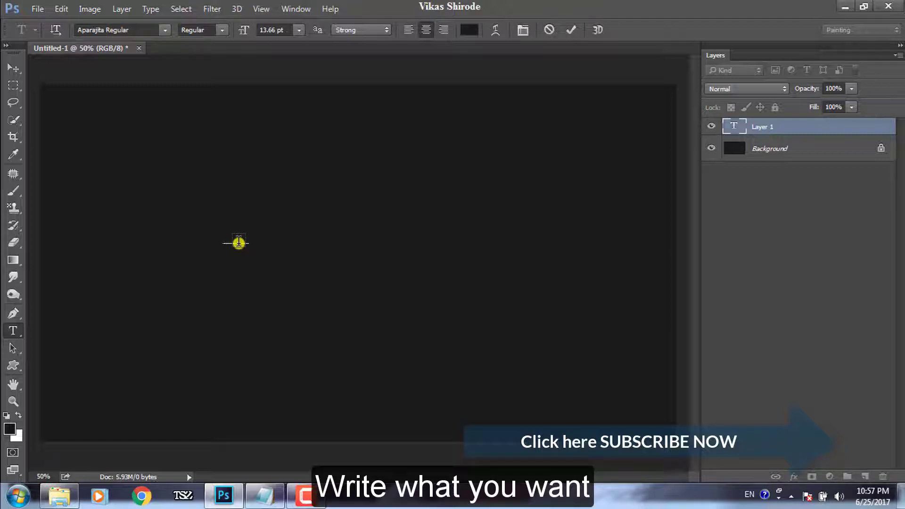
click(12, 67)
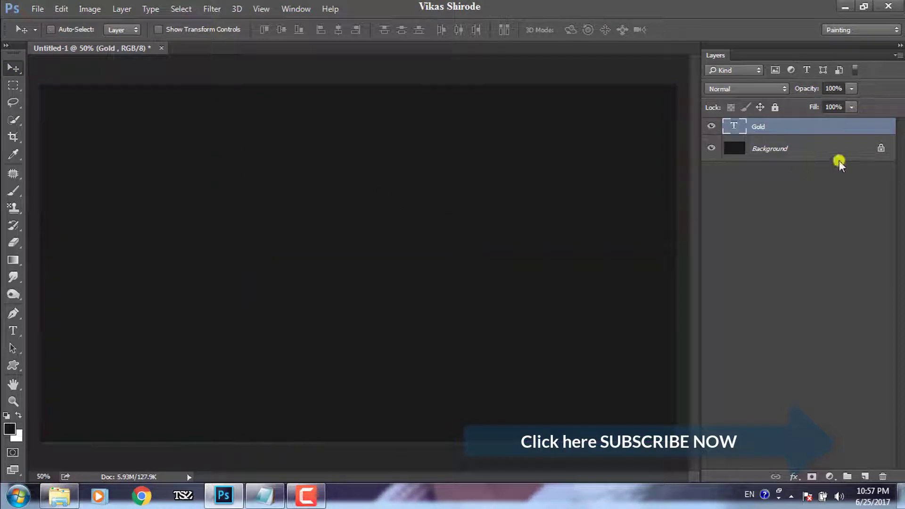
- Scale the Gold text up to about 1295% with Free Transform
key(ctrl+t)
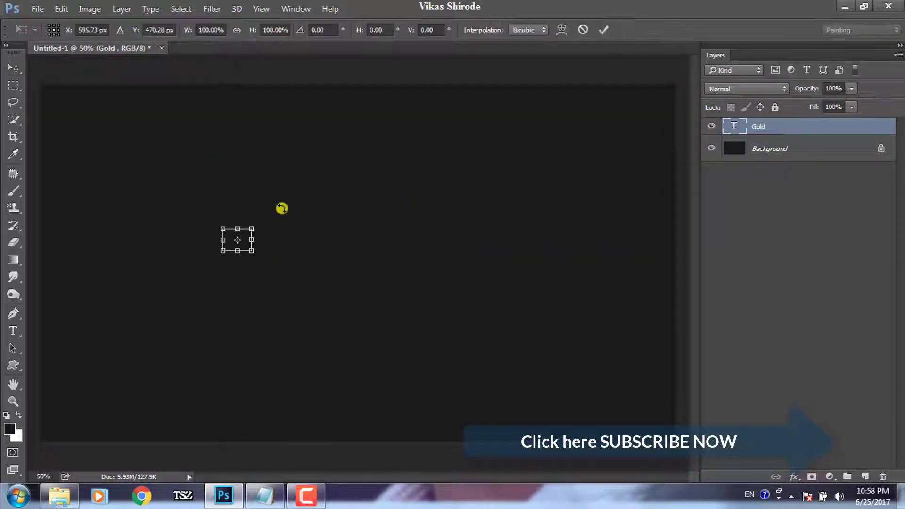
mouse_move(253, 228)
mouse_down()
mouse_move(357, 199)
mouse_move(458, 212)
mouse_up()
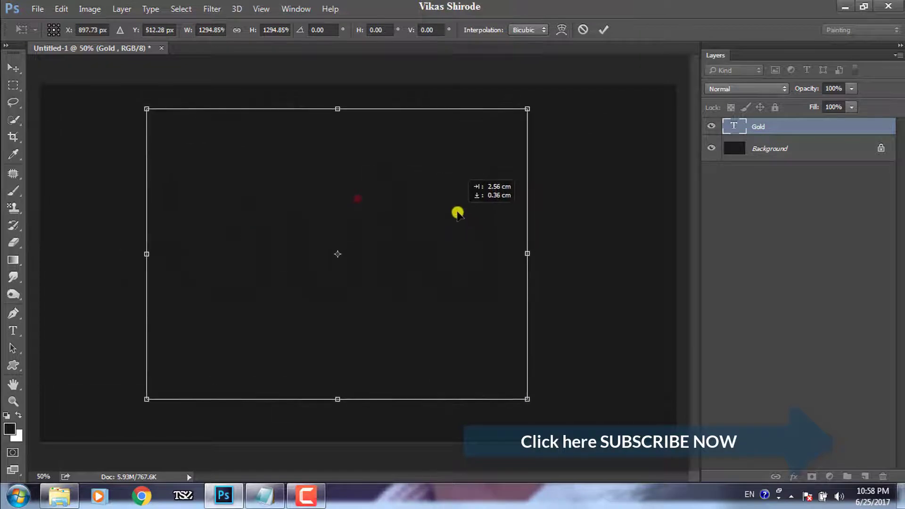
key(Return)
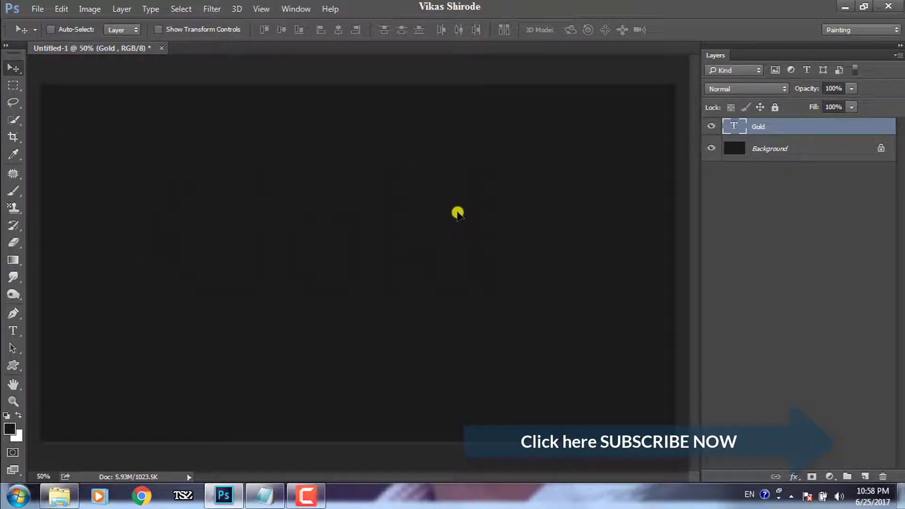
- Select all the Gold letters and recolour them golden orange #ffa800
click(13, 330)
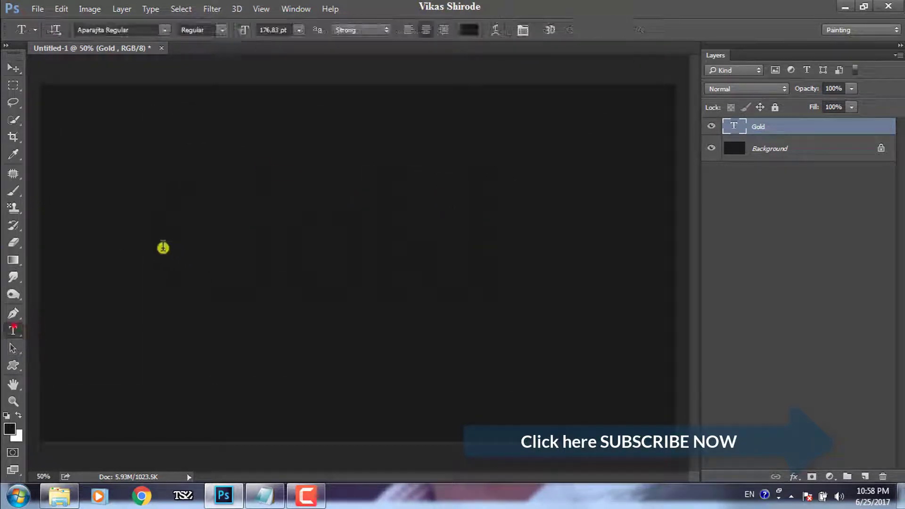
drag(162, 247, 529, 224)
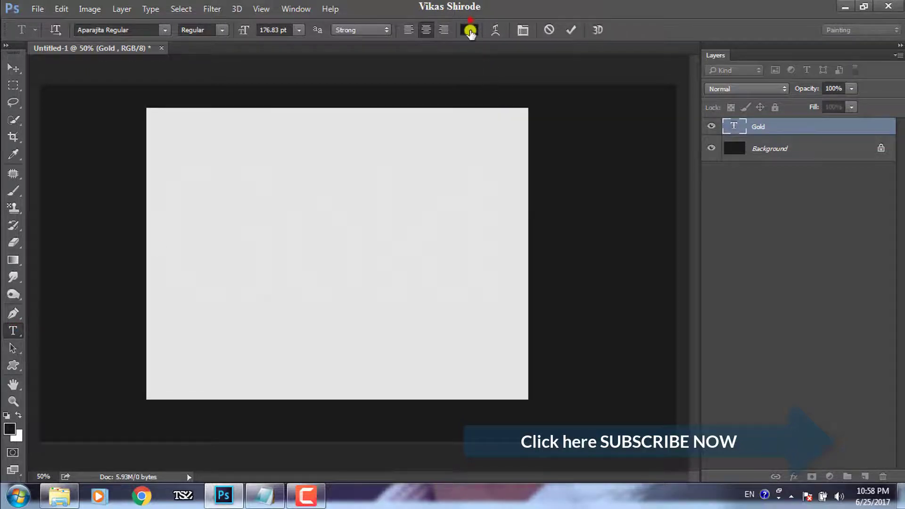
click(469, 32)
text(ff0000)
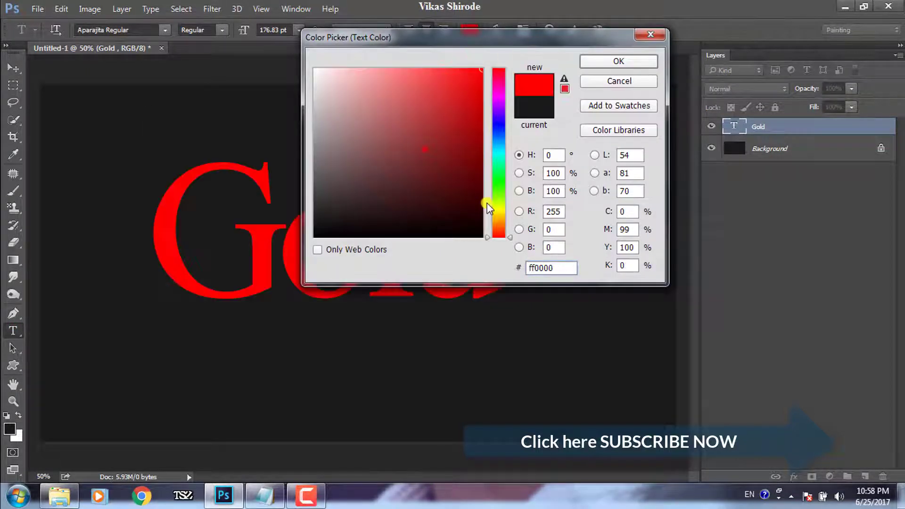
drag(503, 237, 502, 224)
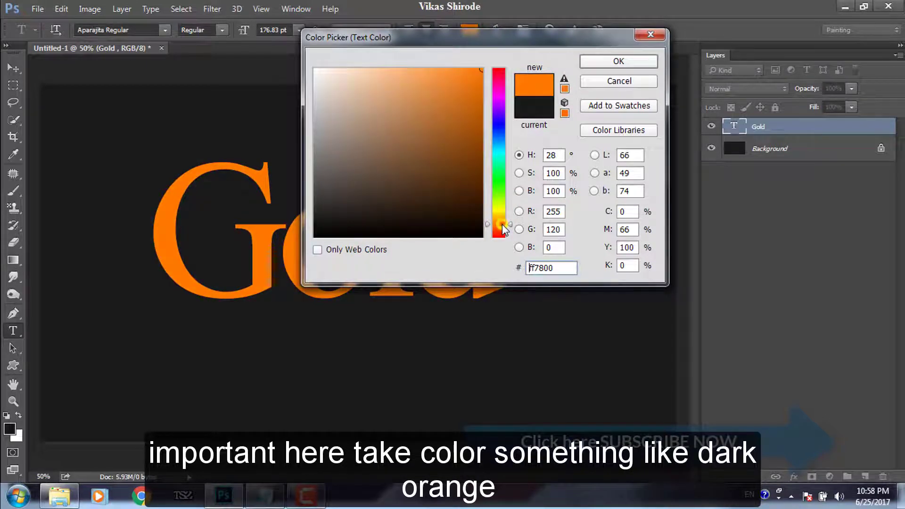
drag(502, 224, 505, 228)
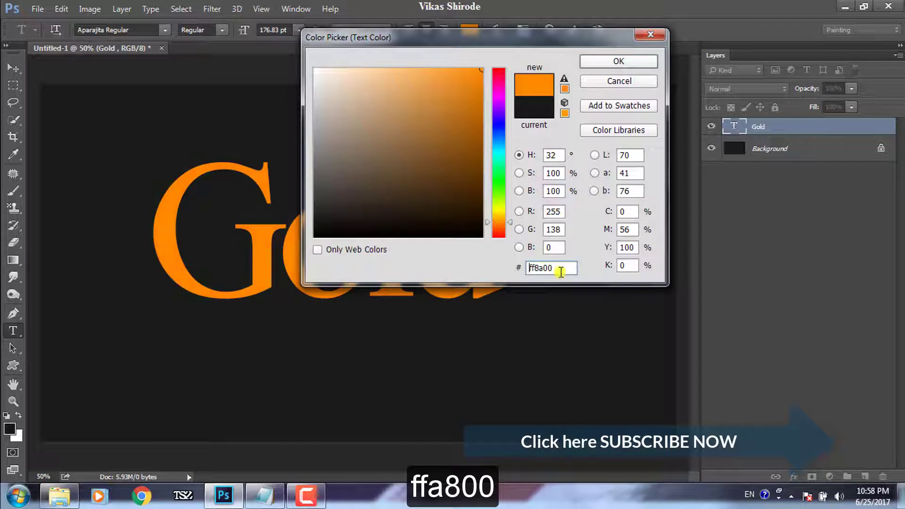
mouse_move(558, 270)
mouse_down()
mouse_move(542, 269)
mouse_move(550, 268)
mouse_up()
drag(499, 223, 504, 220)
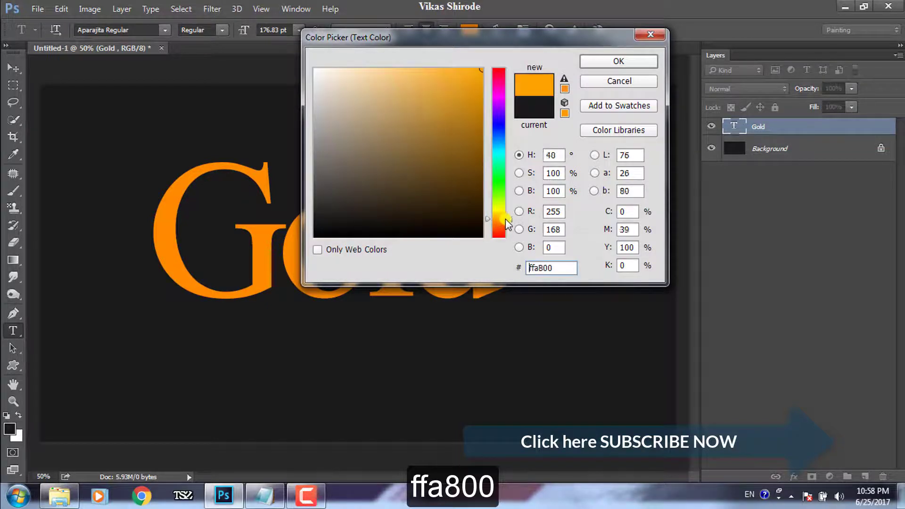
click(621, 62)
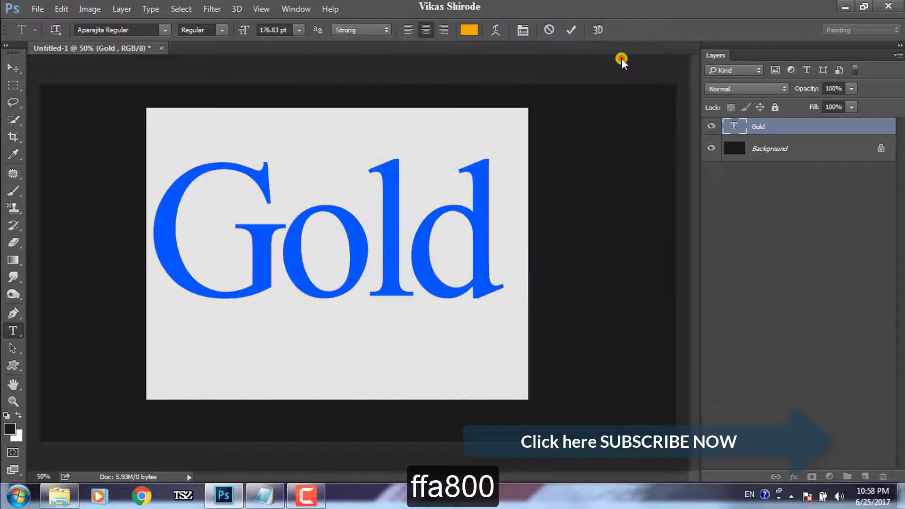
click(14, 66)
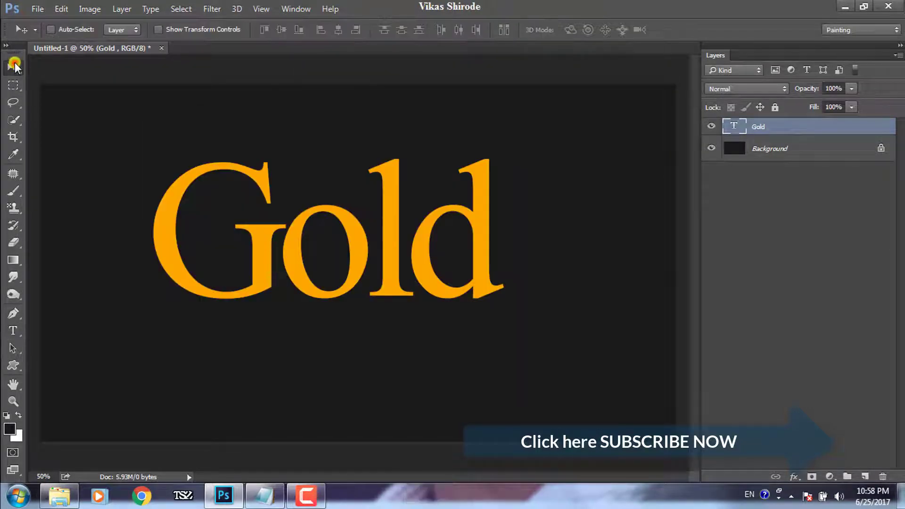
- Add a Bevel & Emboss effect to Gold with a Linear gloss contour
click(800, 478)
click(793, 339)
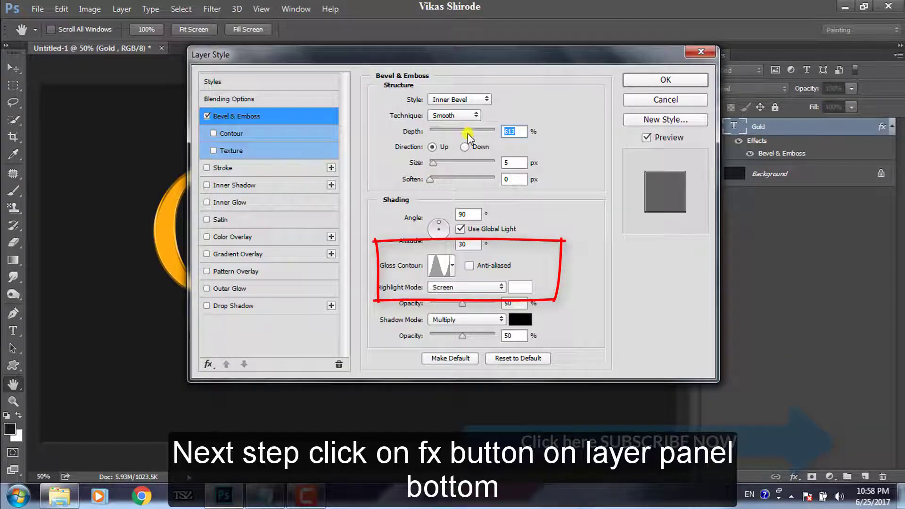
click(452, 266)
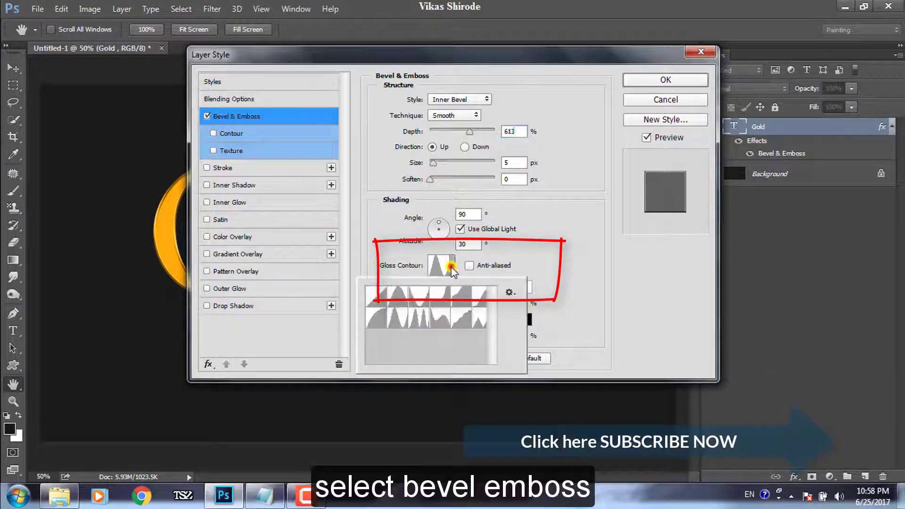
click(380, 296)
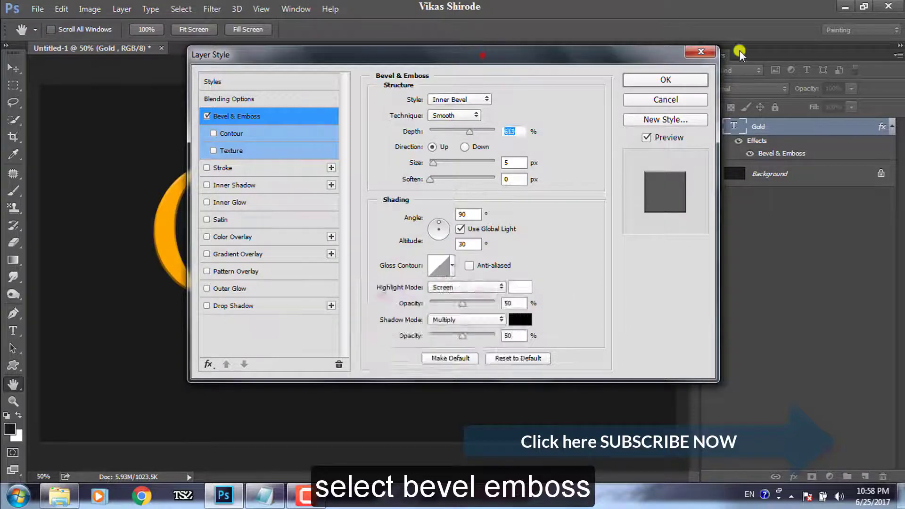
drag(480, 58, 807, 43)
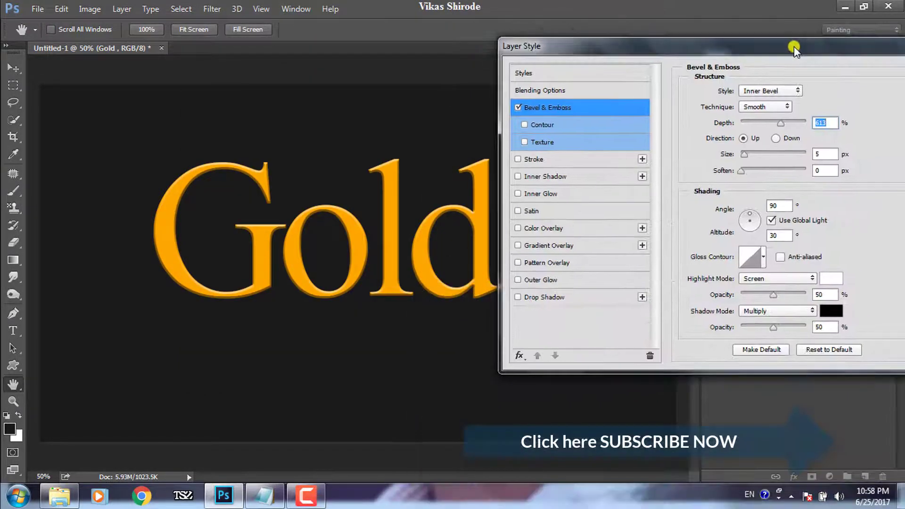
drag(683, 39, 677, 30)
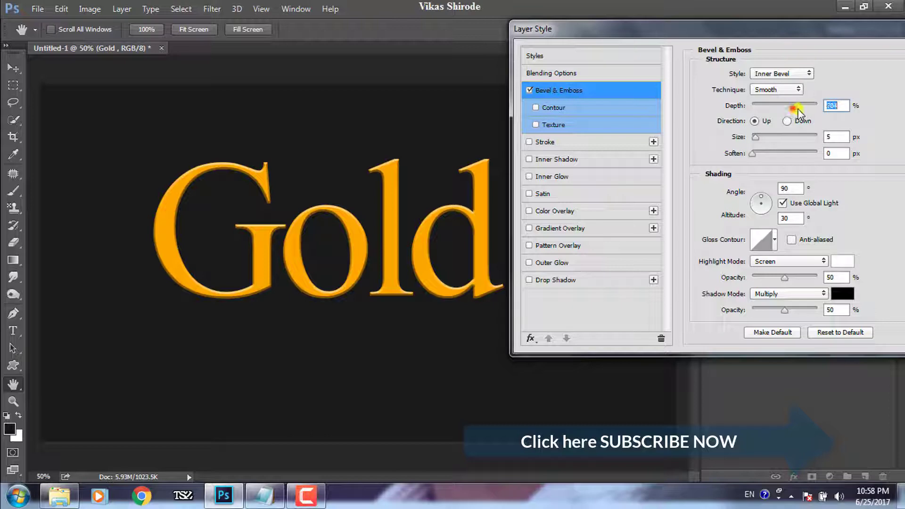
- Adjust bevel Depth and Size, aiming for about 531% depth and 24 px
drag(797, 109, 800, 110)
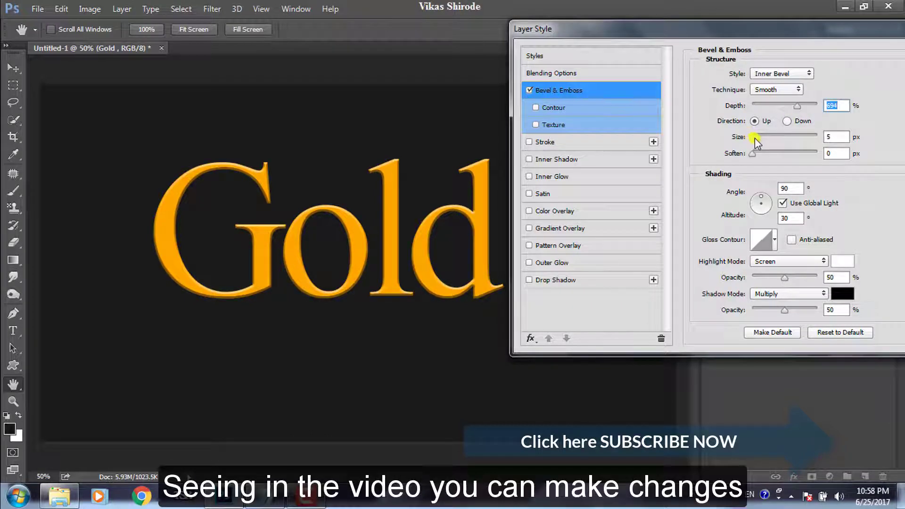
drag(755, 138, 756, 143)
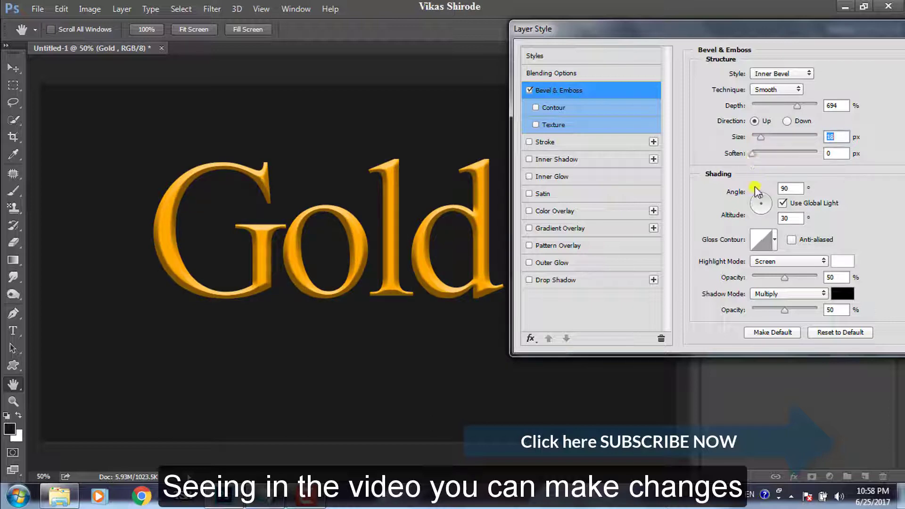
drag(796, 108, 772, 106)
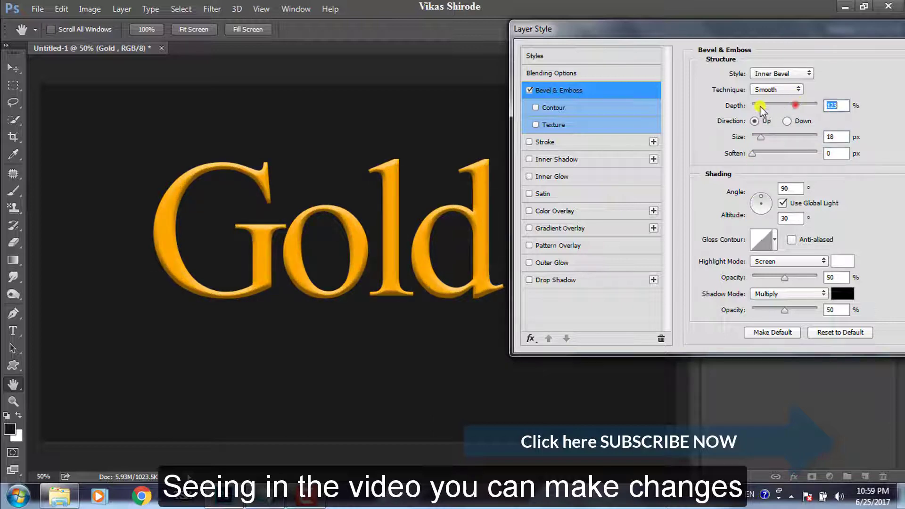
drag(763, 138, 765, 138)
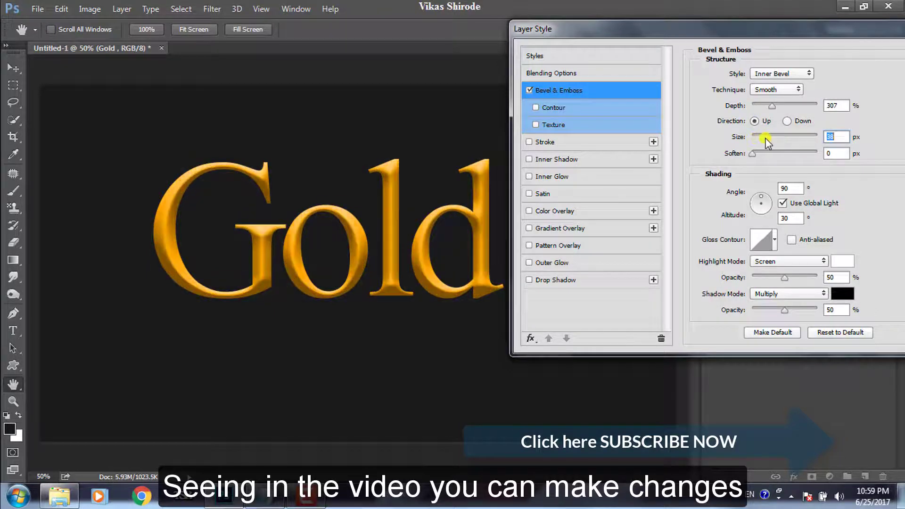
drag(773, 106, 787, 106)
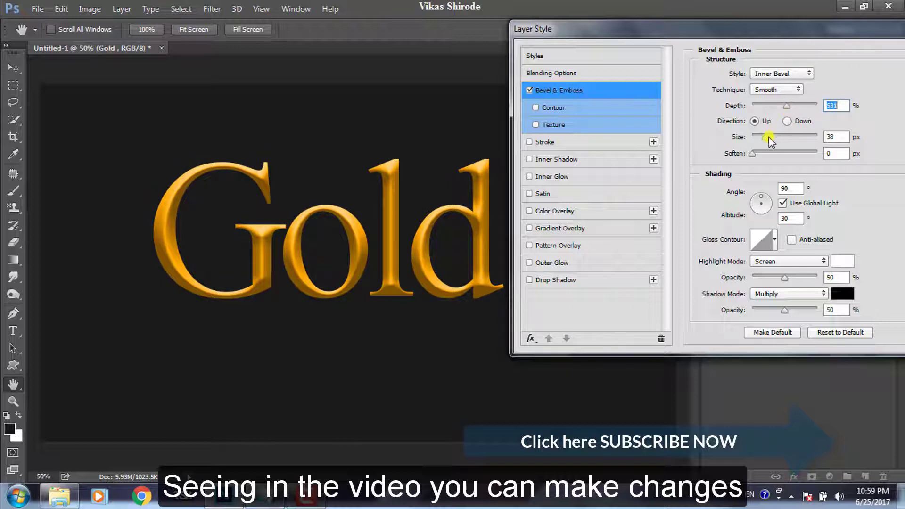
drag(769, 140, 763, 143)
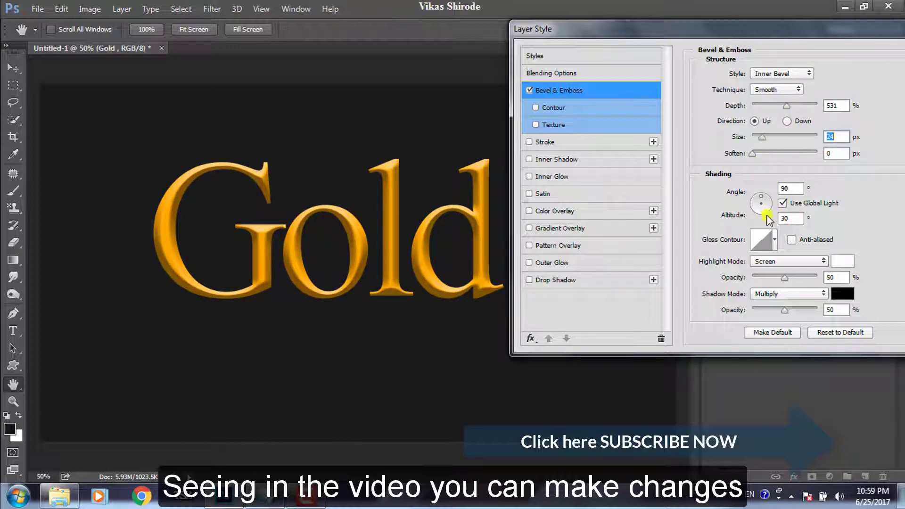
- Try several gloss contour presets on the Gold text's bevel
click(776, 241)
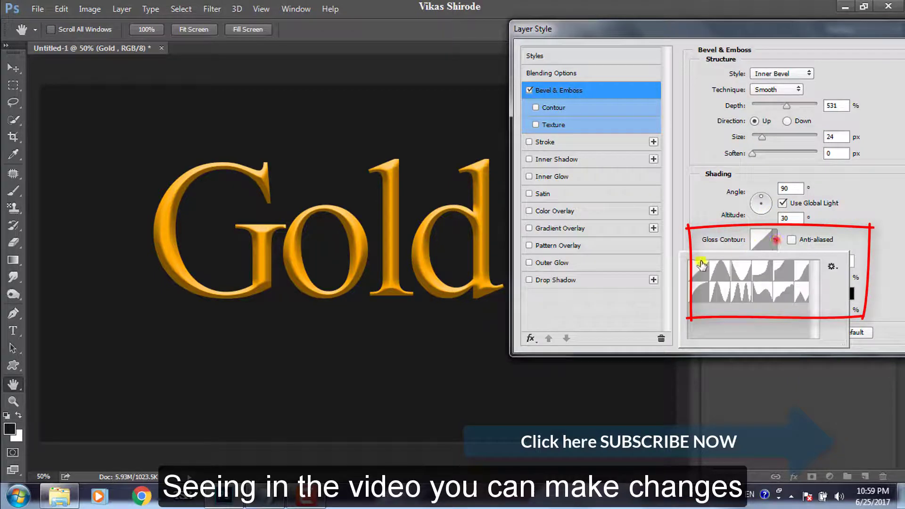
click(717, 273)
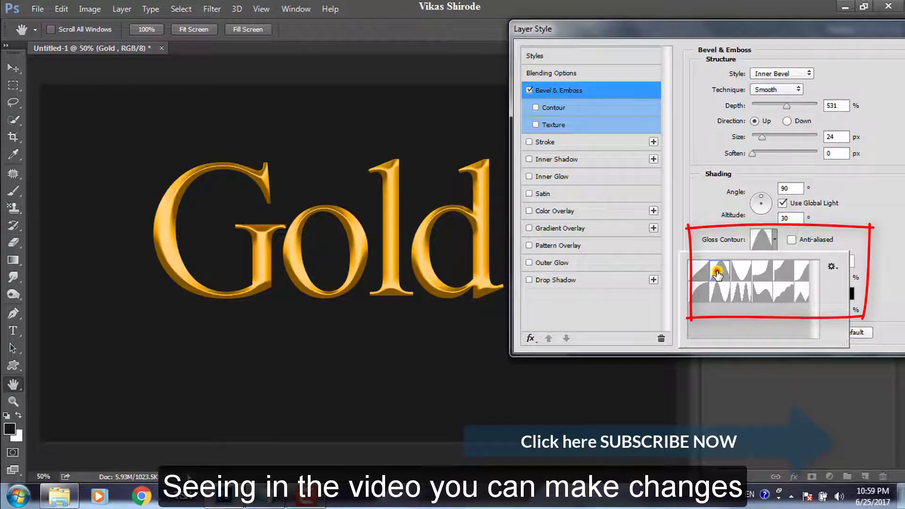
click(740, 274)
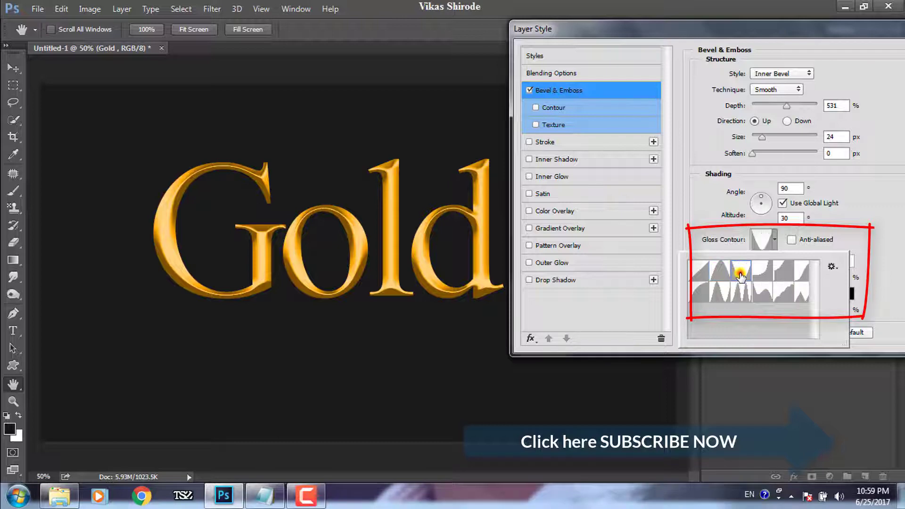
click(762, 274)
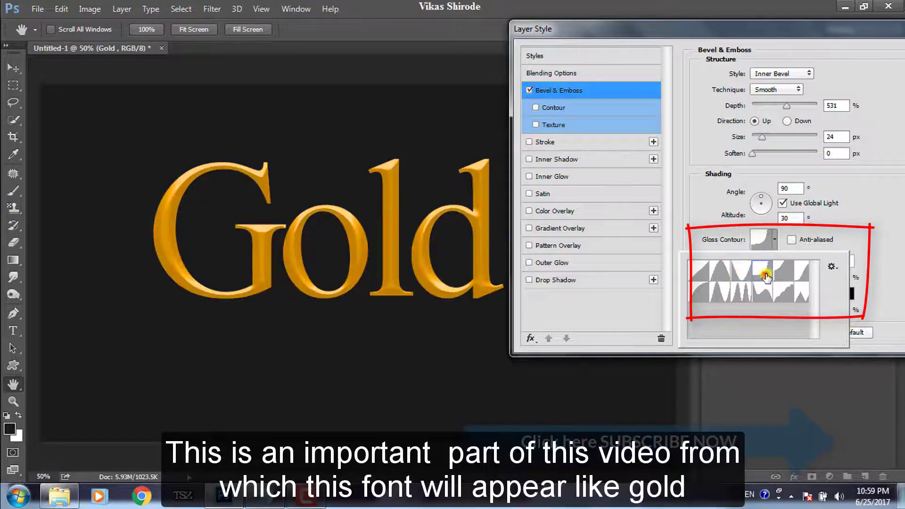
click(782, 273)
- Apply the ring-like second-row gloss contour and set bevel size to 29 px
click(801, 271)
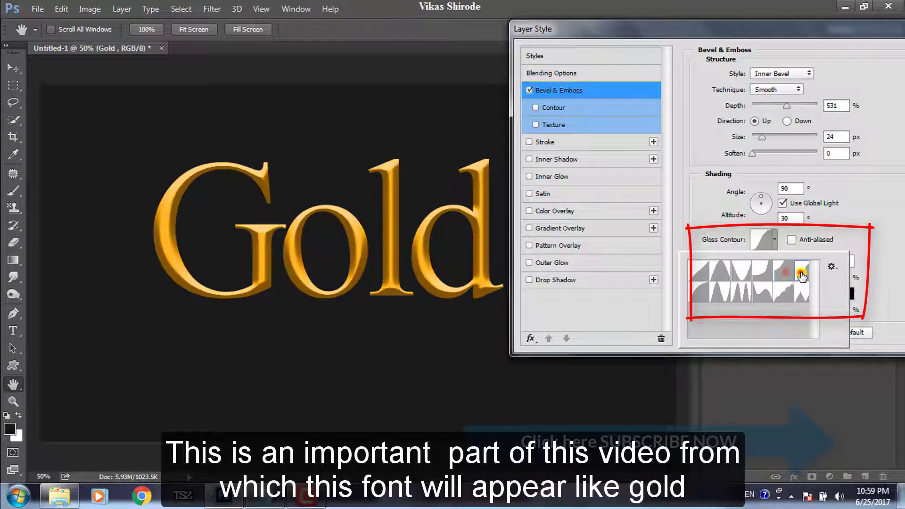
click(709, 295)
click(722, 294)
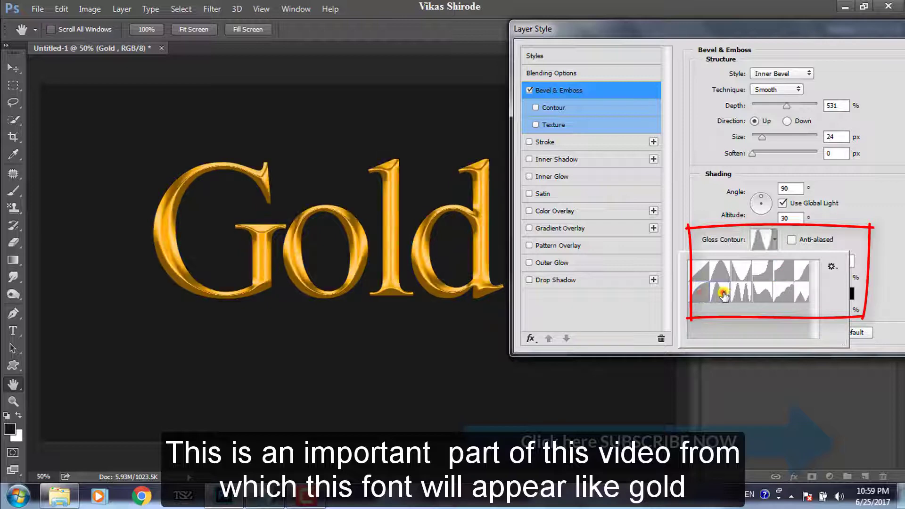
click(701, 230)
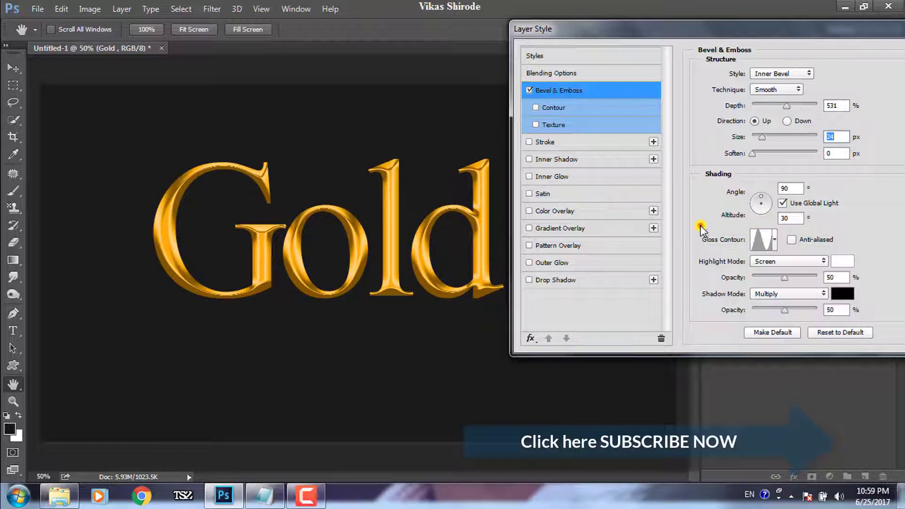
drag(762, 137, 762, 137)
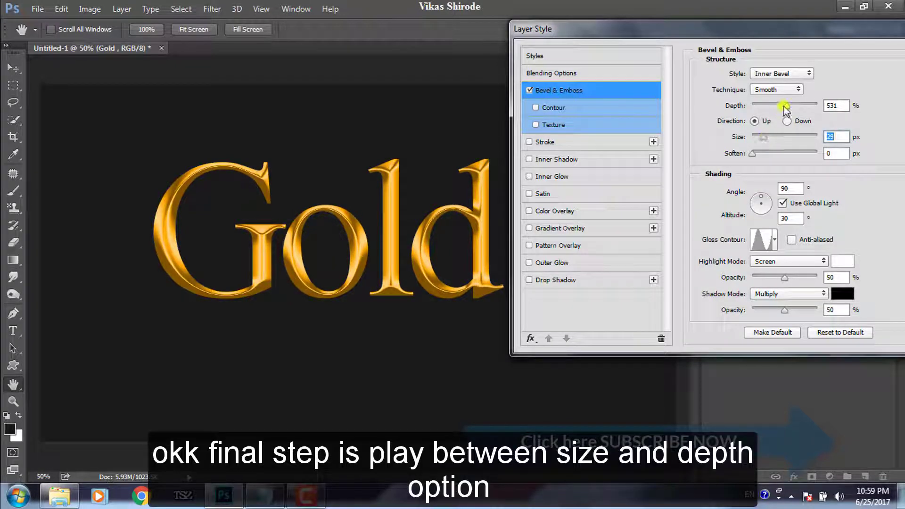
mouse_move(786, 105)
mouse_down()
mouse_move(775, 106)
mouse_move(798, 107)
mouse_up()
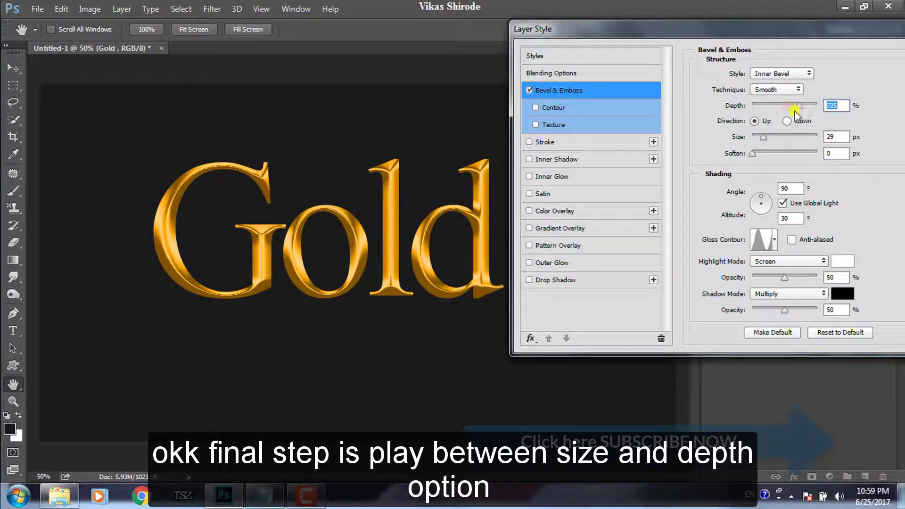
- Try a range of bevel Depth and Size values on the Gold text
mouse_move(753, 154)
mouse_down()
mouse_move(743, 155)
mouse_move(756, 136)
mouse_up()
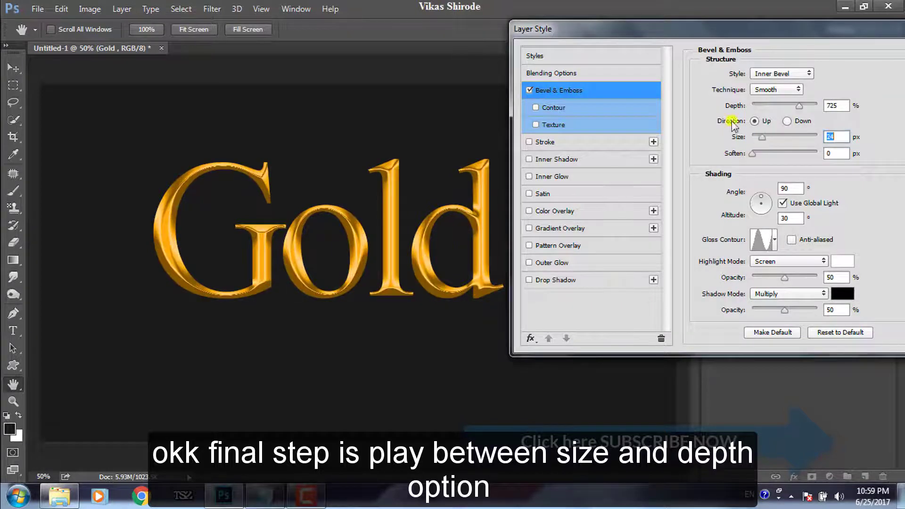
drag(660, 29, 693, 35)
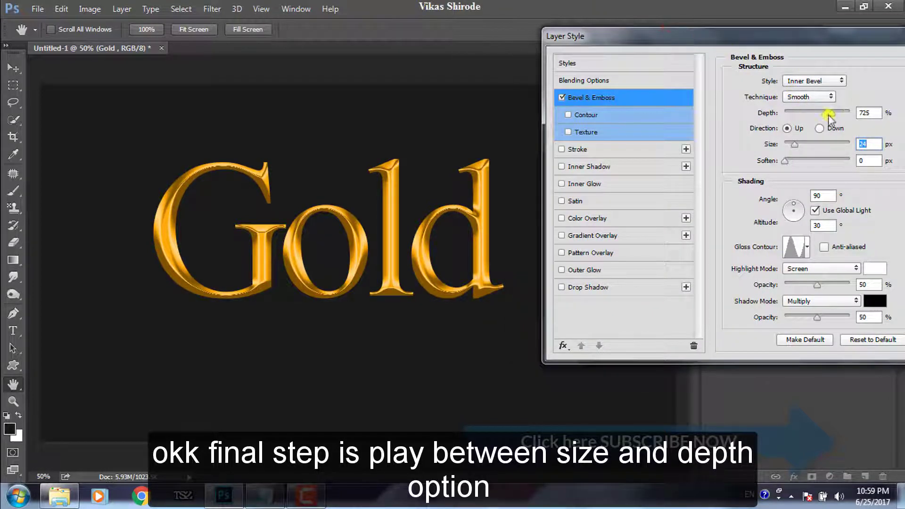
drag(832, 113, 809, 113)
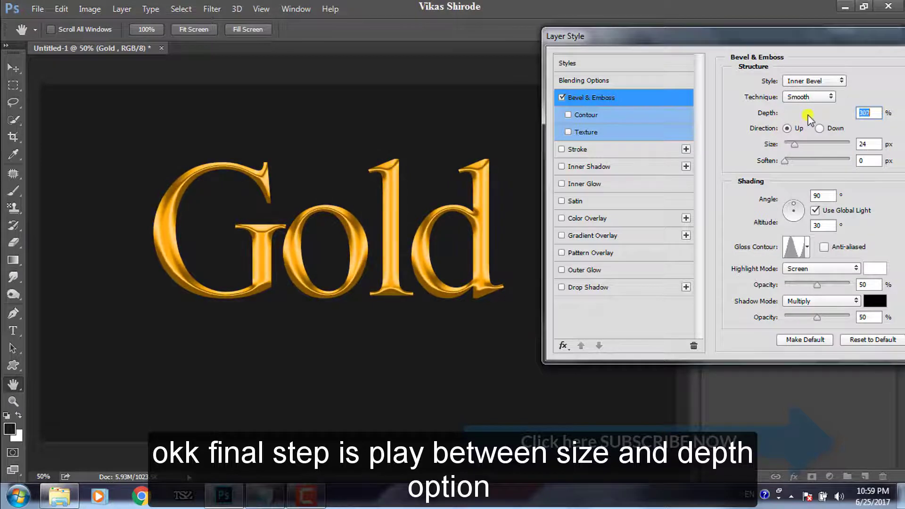
drag(794, 144, 794, 149)
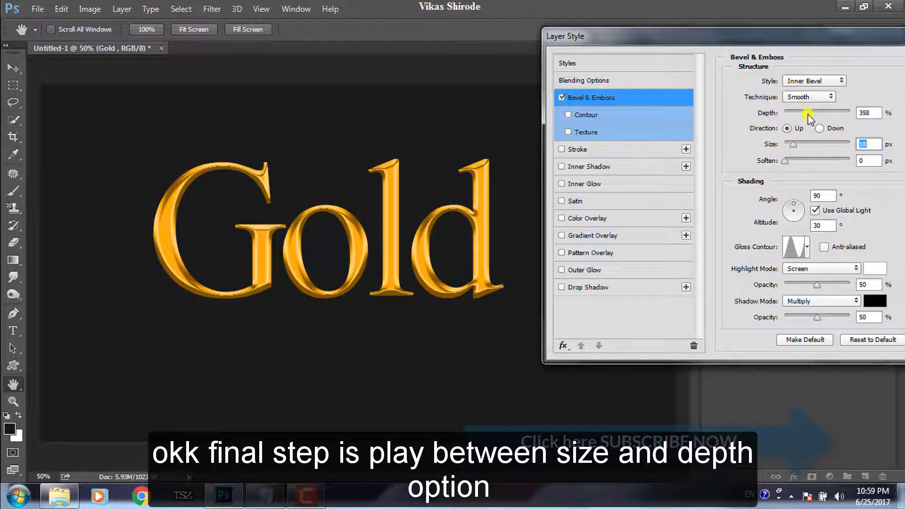
mouse_move(811, 113)
mouse_down()
mouse_move(828, 113)
mouse_move(815, 114)
mouse_up()
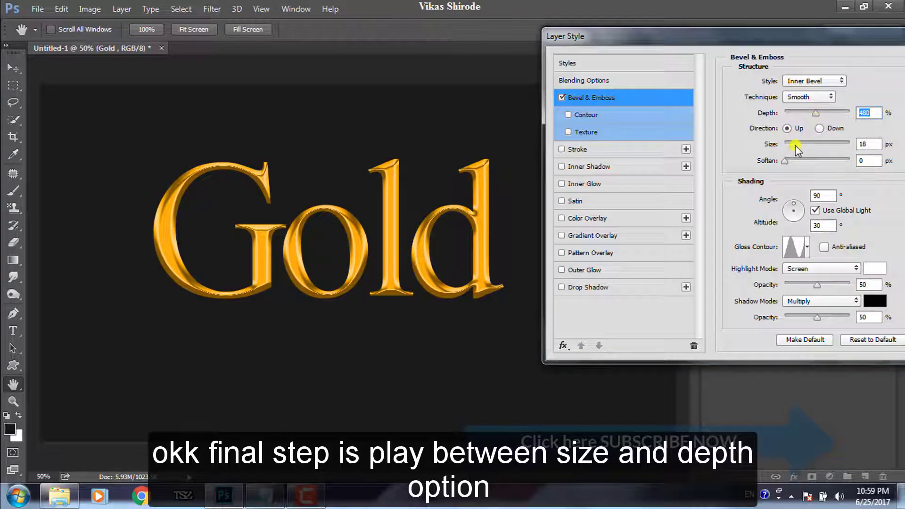
drag(795, 143, 793, 145)
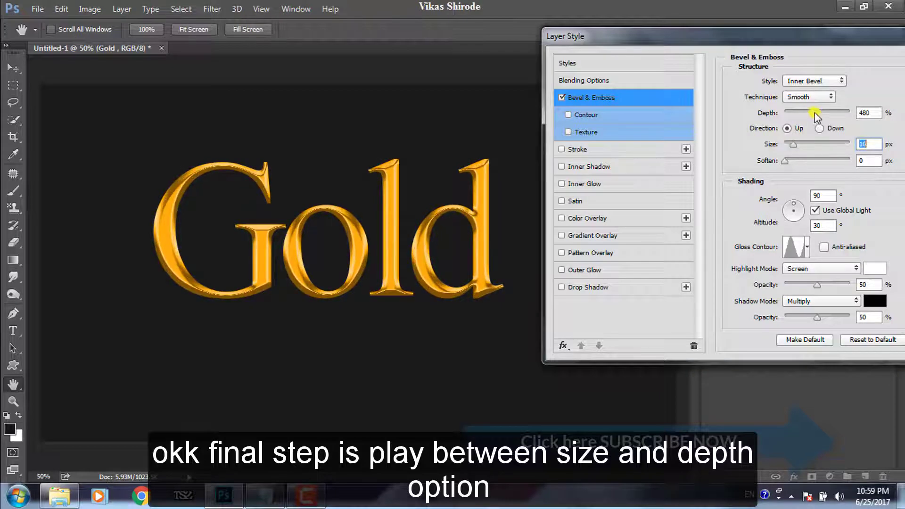
drag(814, 112, 801, 112)
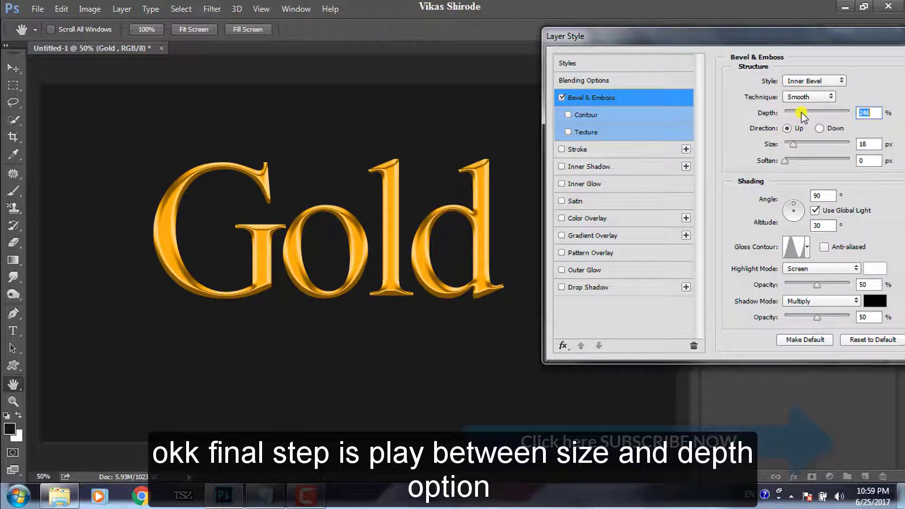
drag(794, 144, 793, 144)
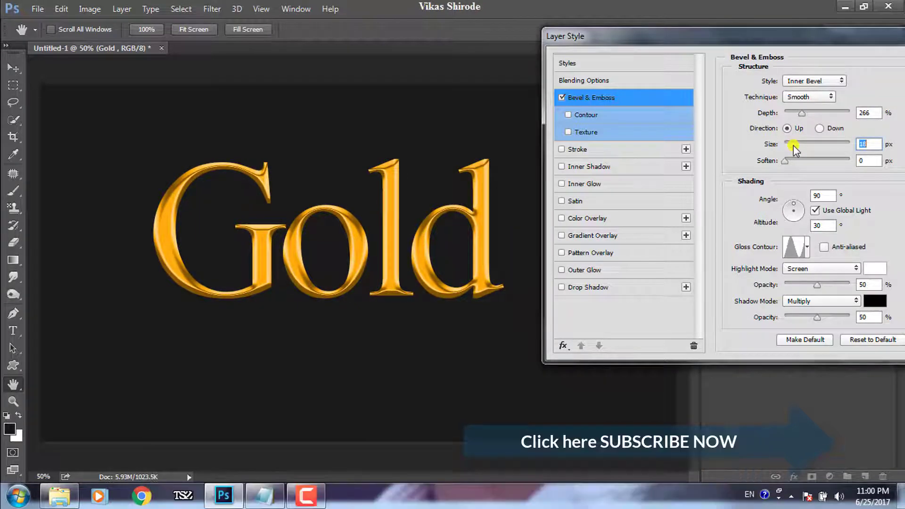
- Set the bevel to 409% depth and 24 px size, apply it, and nudge Gold right
drag(793, 146, 796, 149)
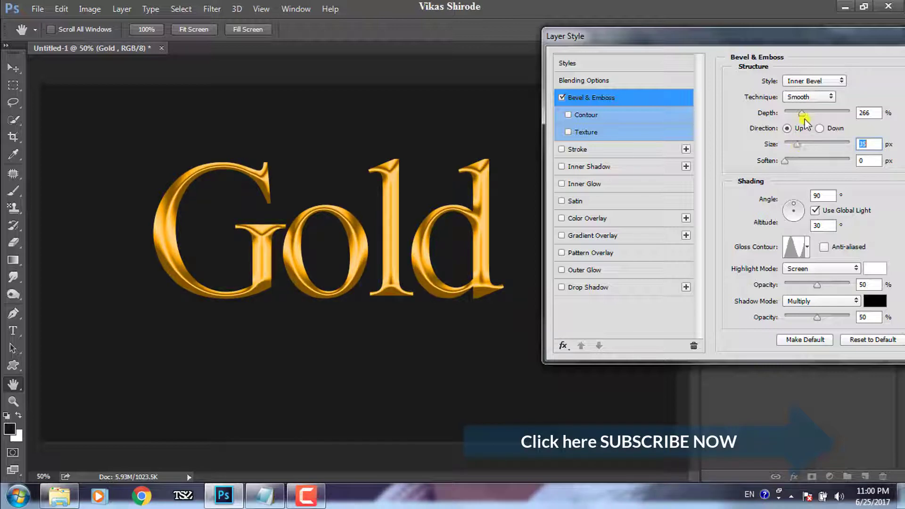
mouse_move(801, 114)
mouse_down()
mouse_move(793, 116)
mouse_move(812, 123)
mouse_up()
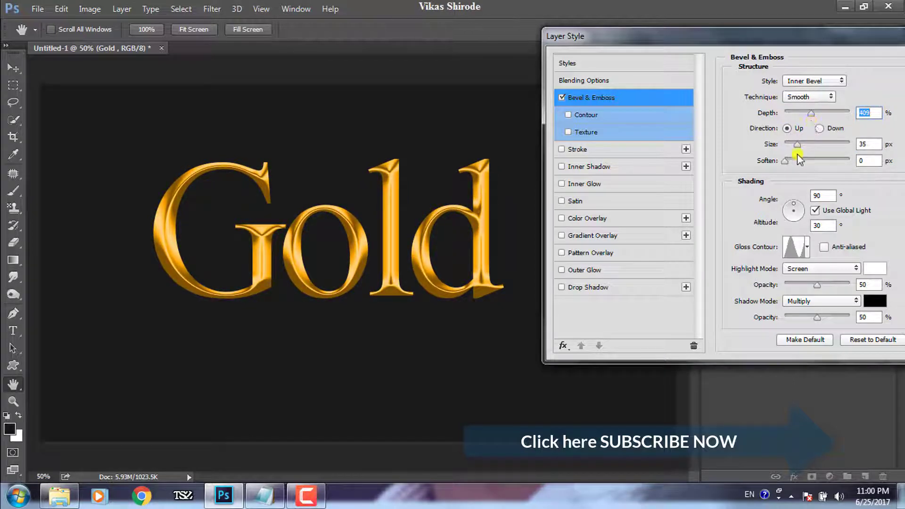
drag(796, 147, 793, 146)
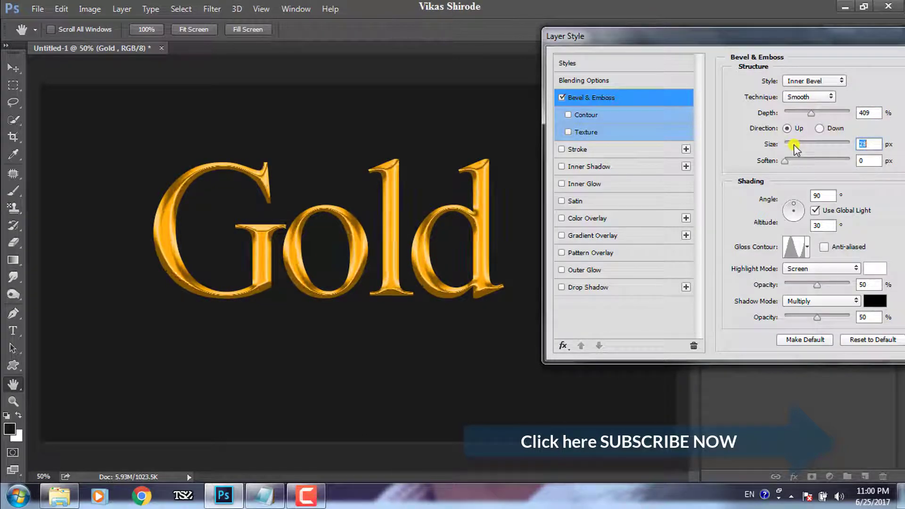
drag(794, 148, 795, 149)
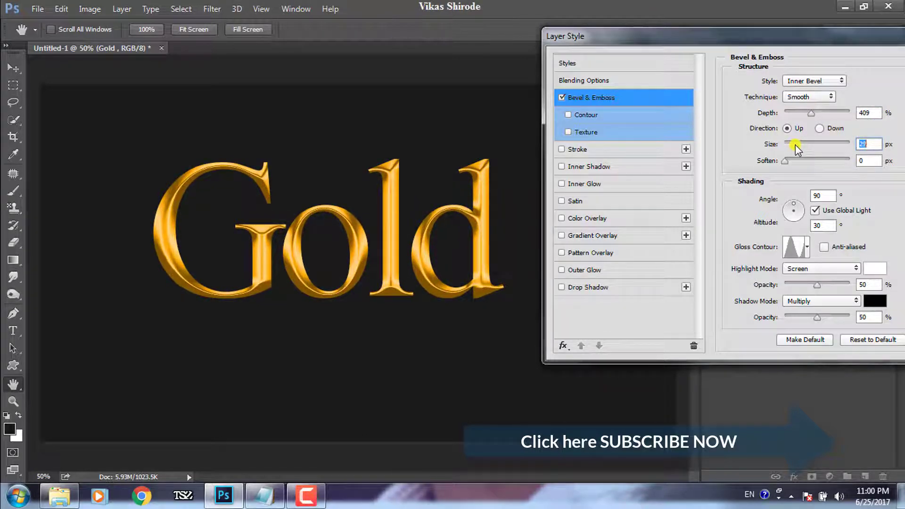
drag(830, 43, 618, 45)
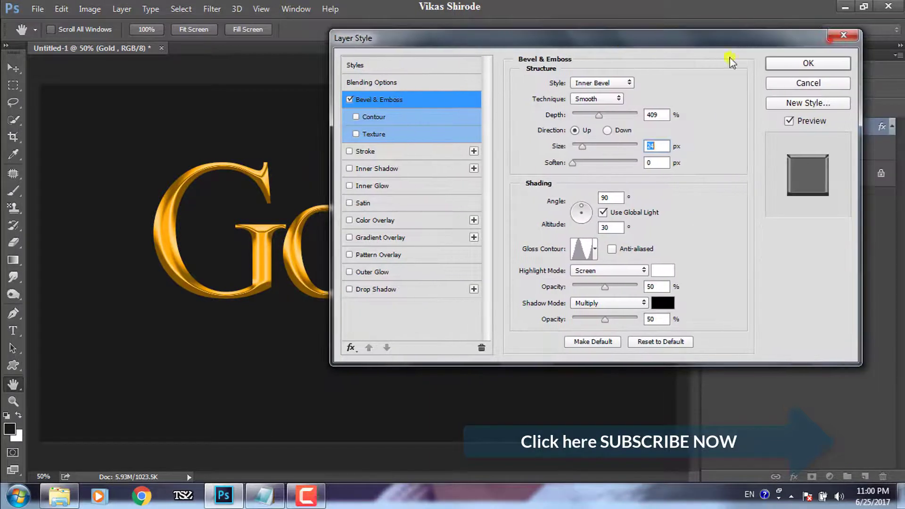
click(780, 66)
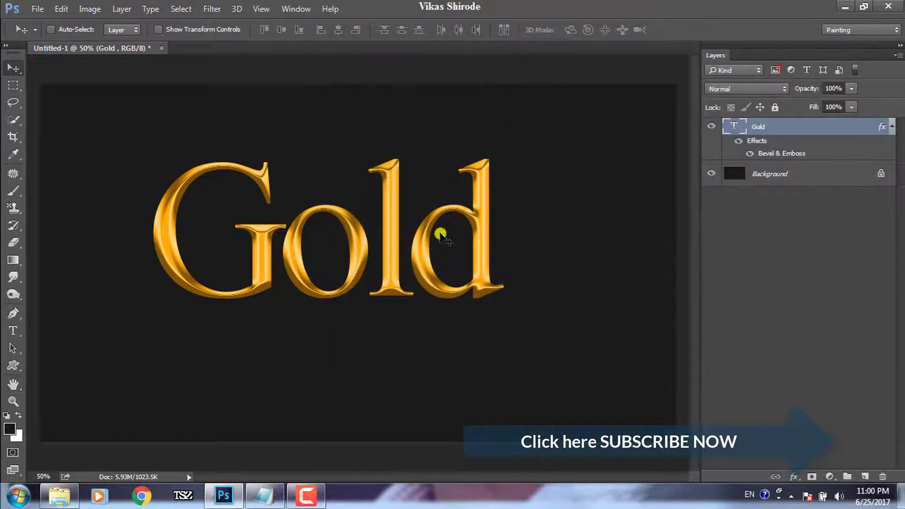
drag(398, 254, 409, 258)
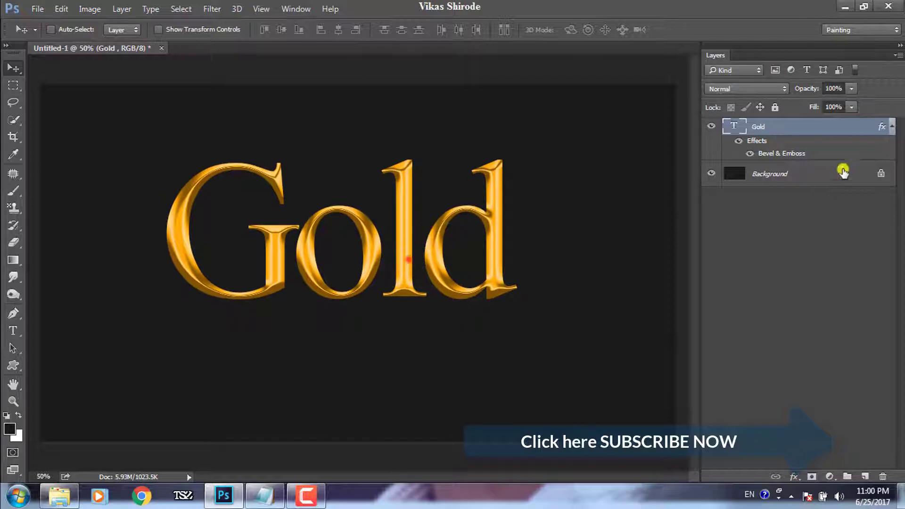
- Reopen Gold's Bevel & Emboss and try depth up to 1000% and size 18 px
double_click(784, 152)
drag(441, 46, 601, 51)
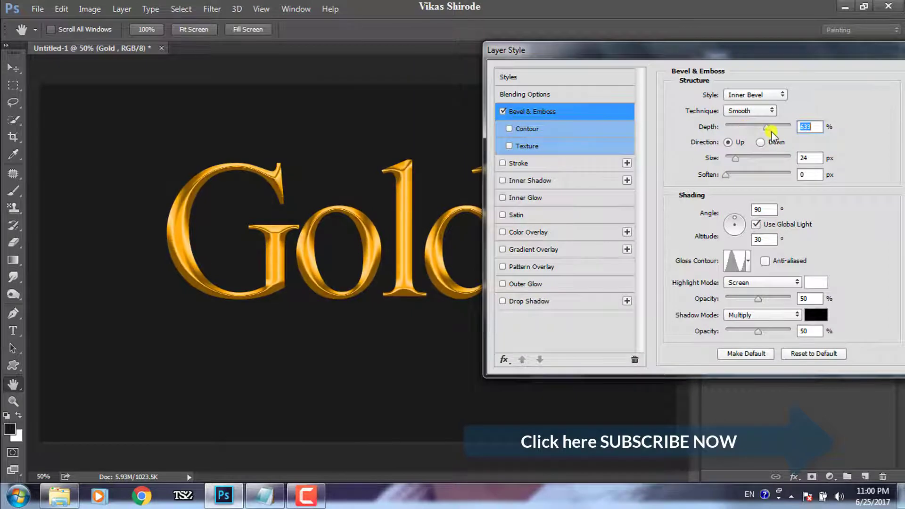
drag(751, 132, 801, 141)
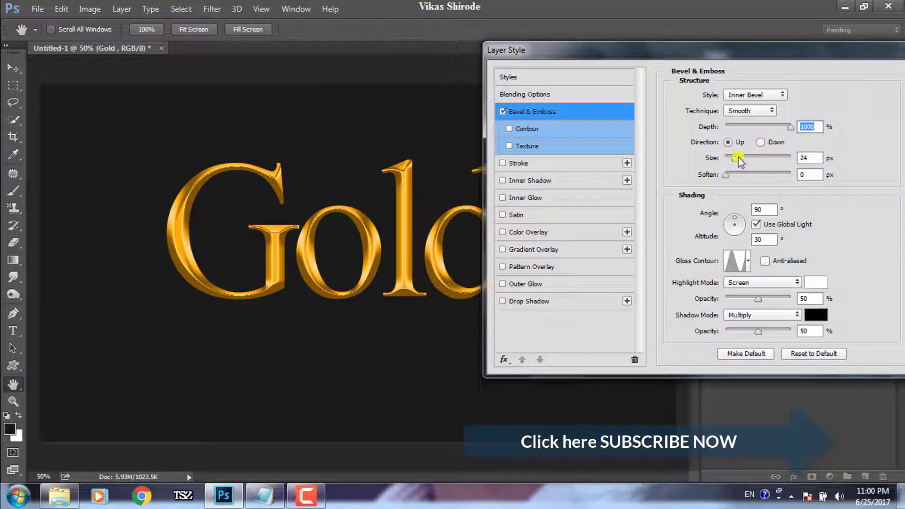
mouse_move(735, 158)
mouse_down()
mouse_move(751, 165)
mouse_move(737, 161)
mouse_up()
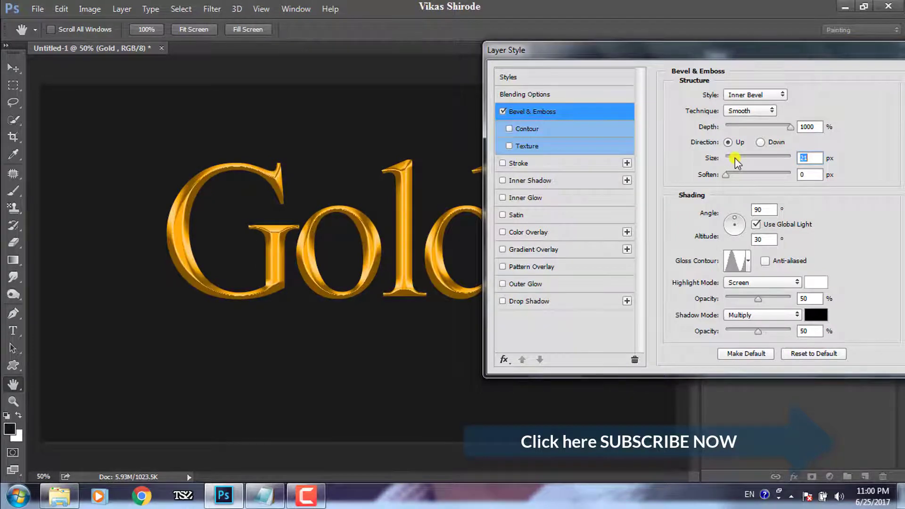
drag(737, 162, 735, 162)
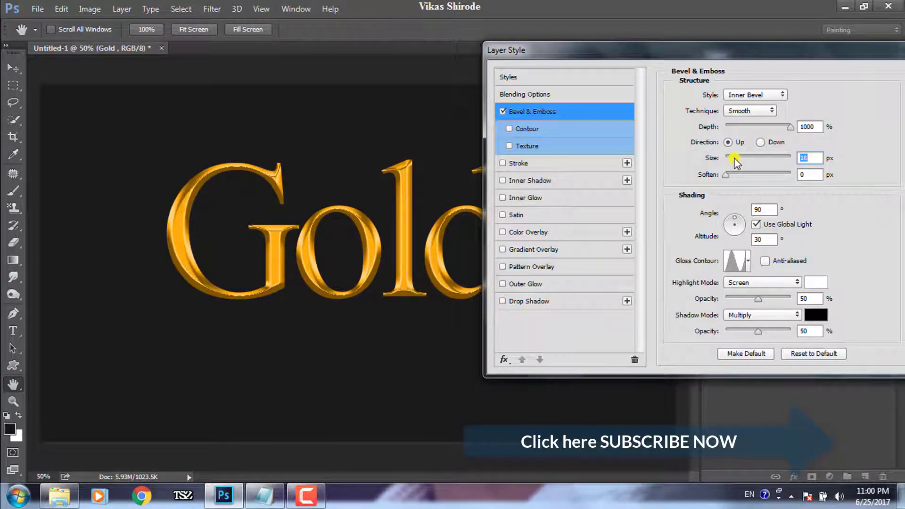
drag(793, 125, 762, 126)
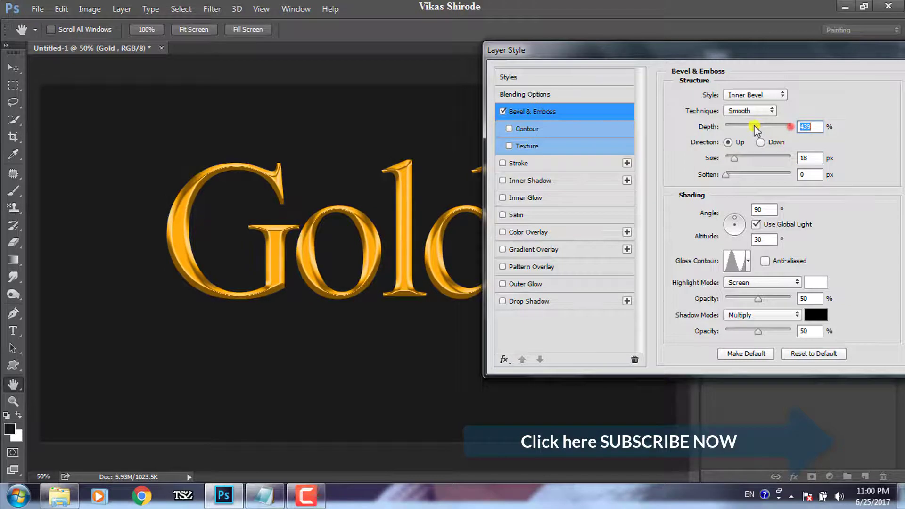
- Finalise the bevel at about 460% depth and 21 px size
drag(738, 159, 740, 164)
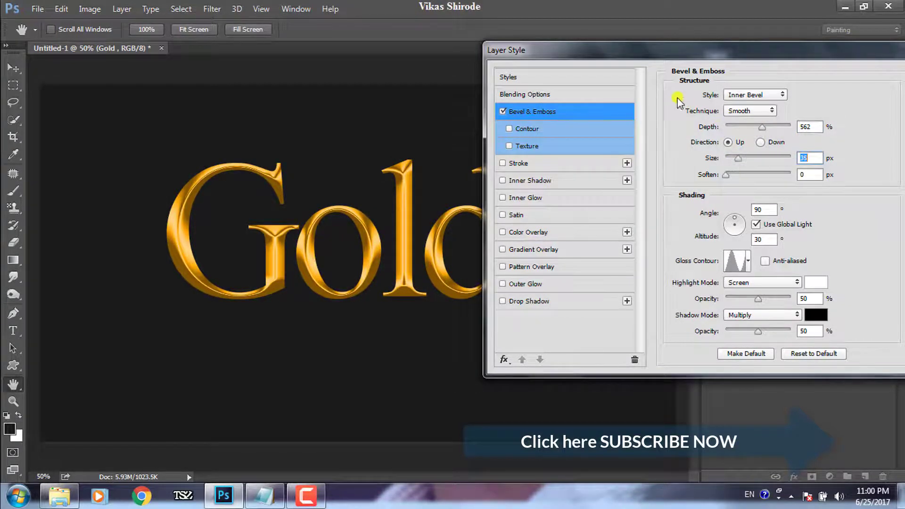
mouse_move(659, 52)
mouse_down()
mouse_move(825, 71)
mouse_move(736, 65)
mouse_up()
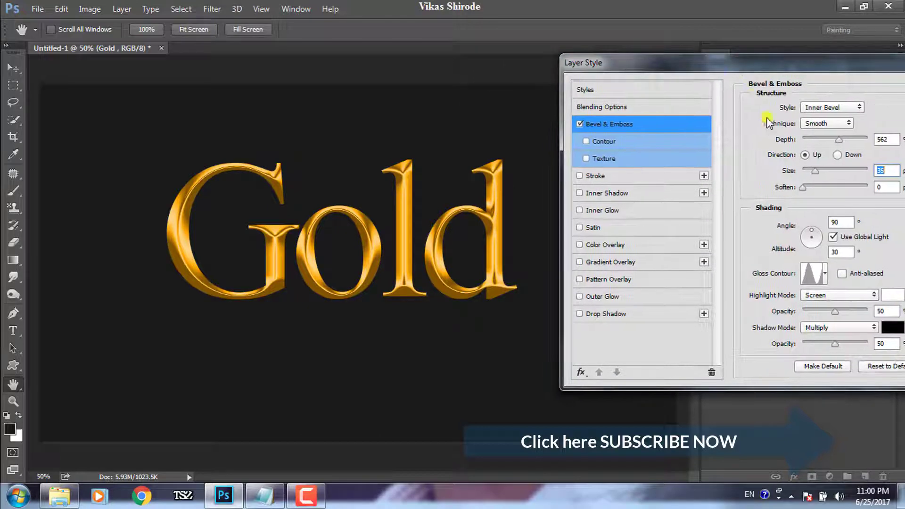
drag(808, 178, 811, 171)
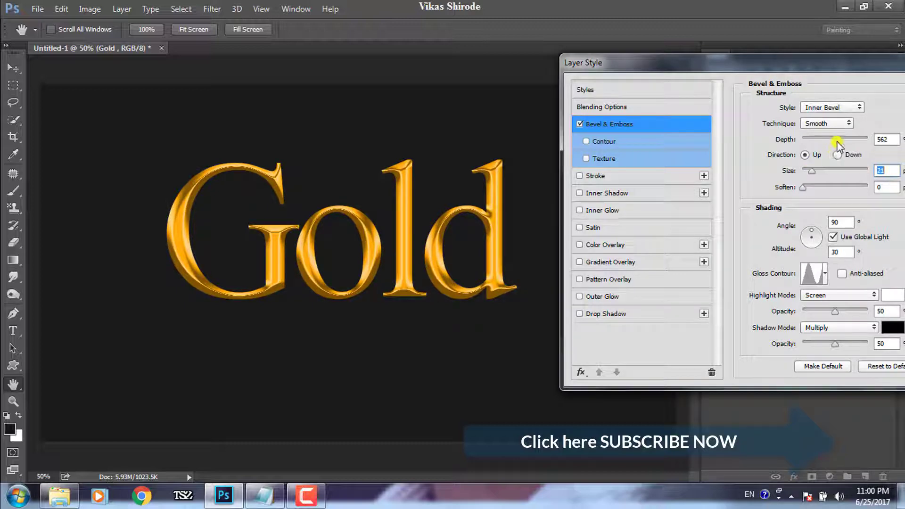
mouse_move(838, 140)
mouse_down()
mouse_move(827, 140)
mouse_move(837, 144)
mouse_up()
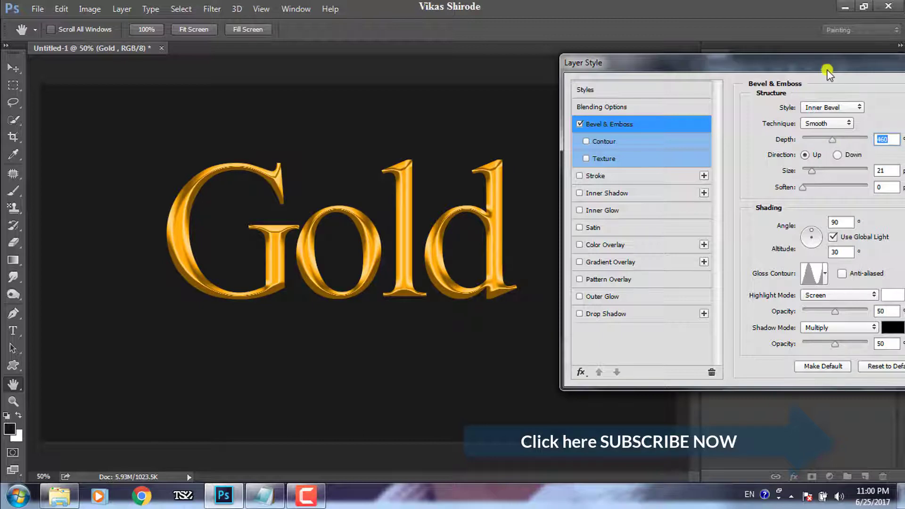
drag(742, 63, 561, 48)
- Apply the bevel, then shrink the Gold text to about 68% and reposition it
click(881, 71)
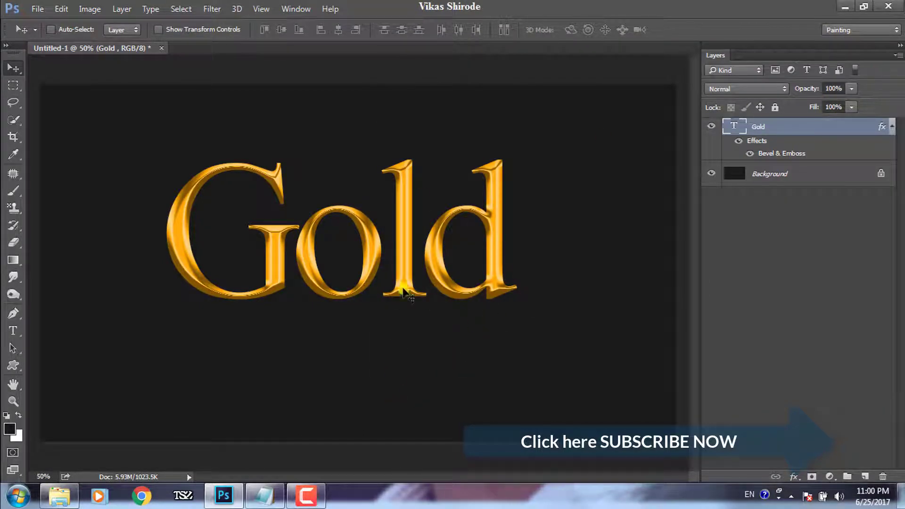
drag(403, 272, 403, 262)
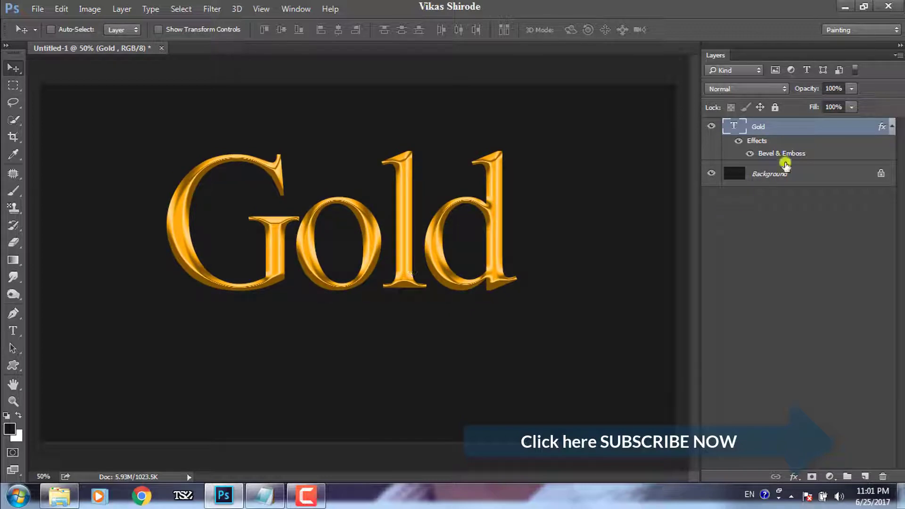
key(ctrl+t)
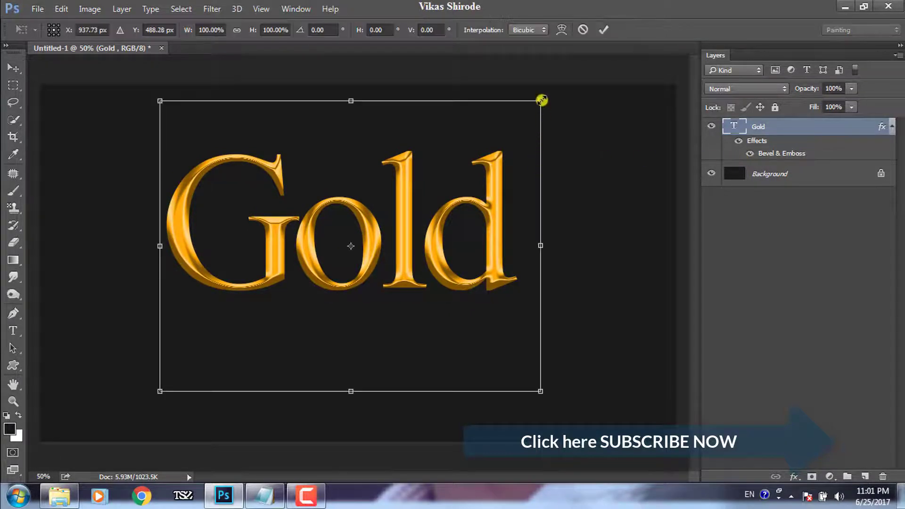
drag(540, 100, 503, 178)
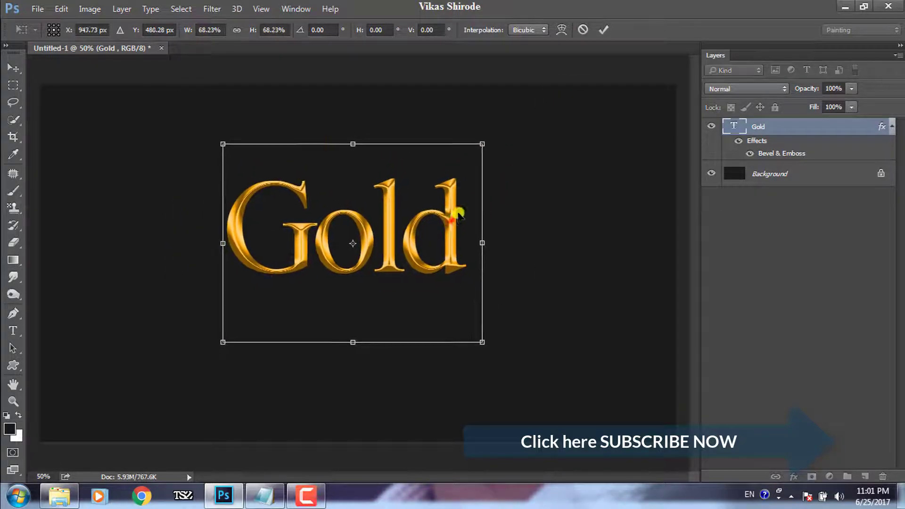
drag(460, 208, 457, 218)
key(Return)
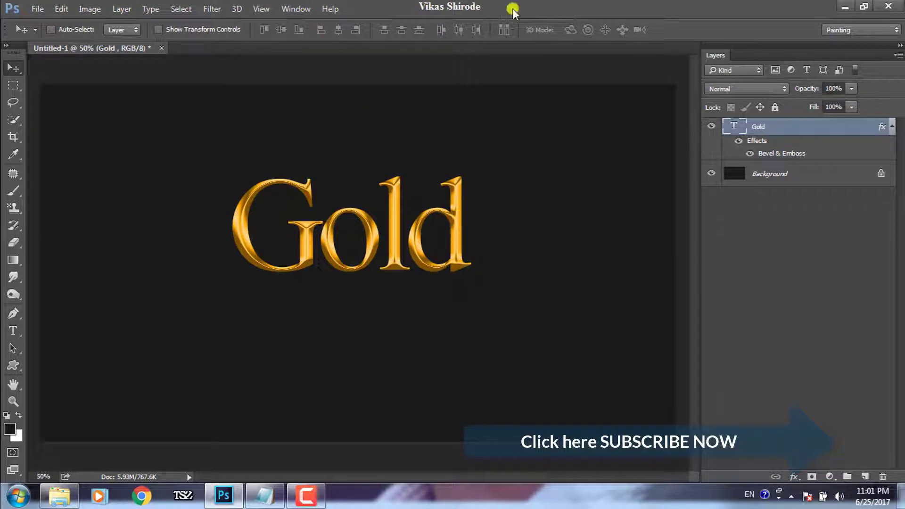
- Select the Gold text and duplicate the Gold layer as a copy
click(19, 328)
drag(232, 230, 501, 226)
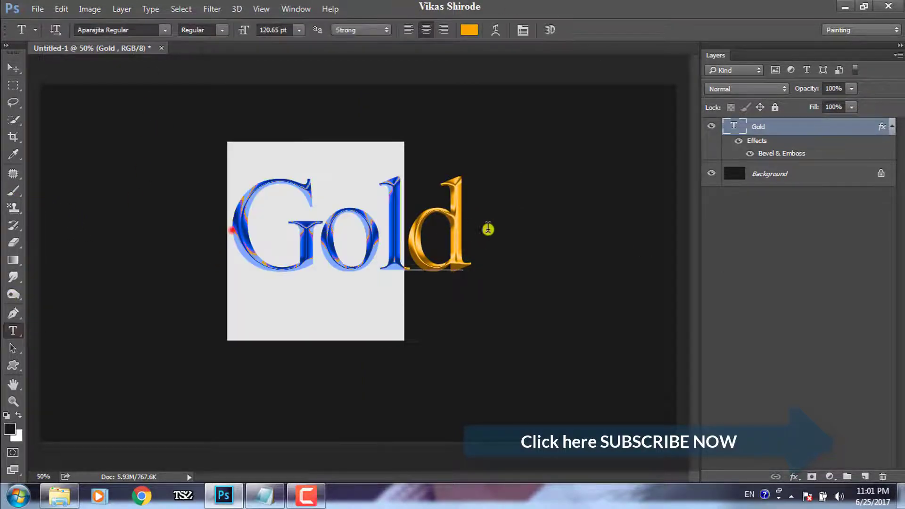
click(13, 69)
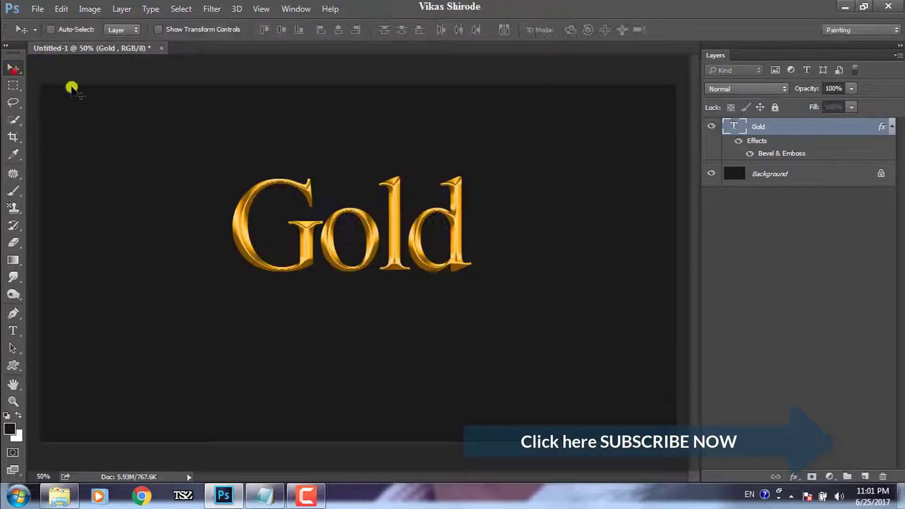
right_click(844, 131)
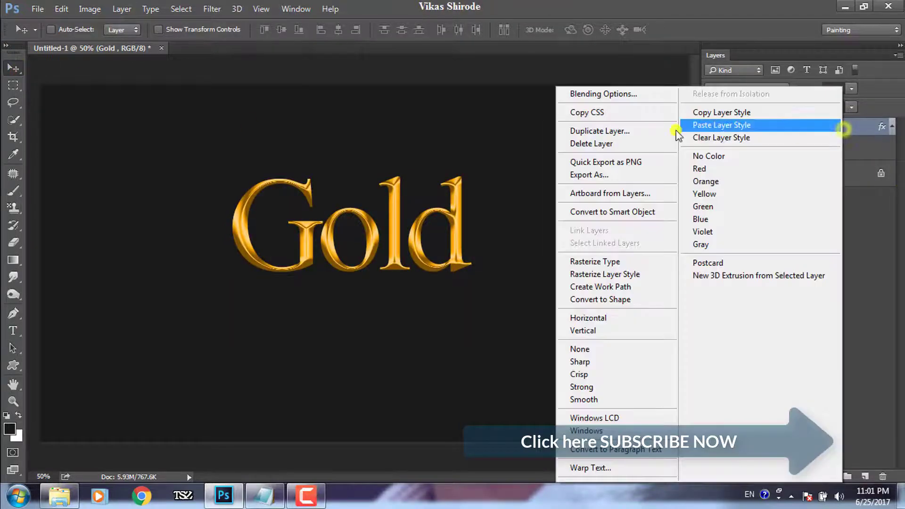
click(648, 130)
click(445, 147)
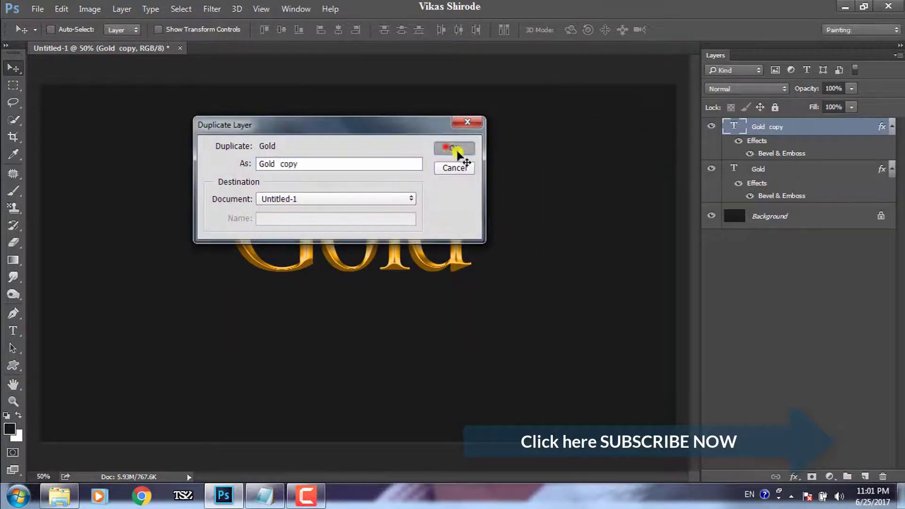
- Hide the original Gold layer and select the copied Gold text
click(711, 169)
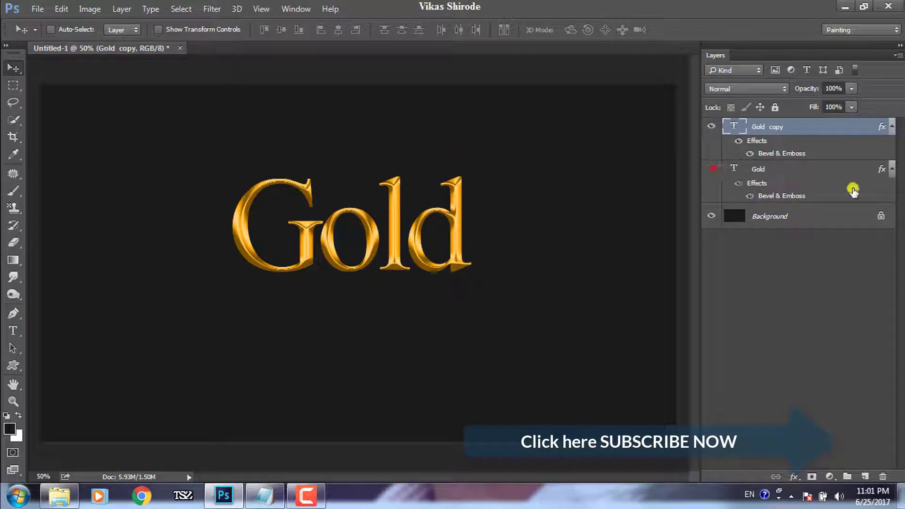
click(13, 330)
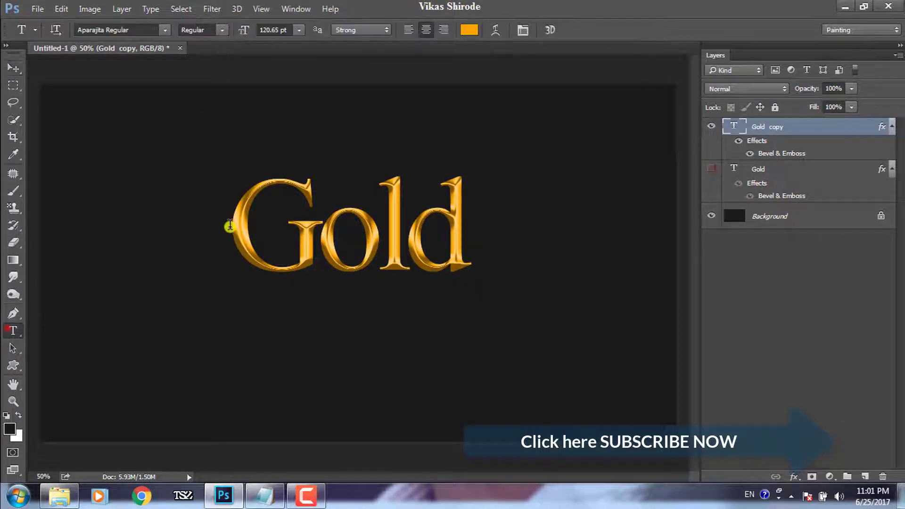
drag(229, 226, 511, 233)
click(12, 68)
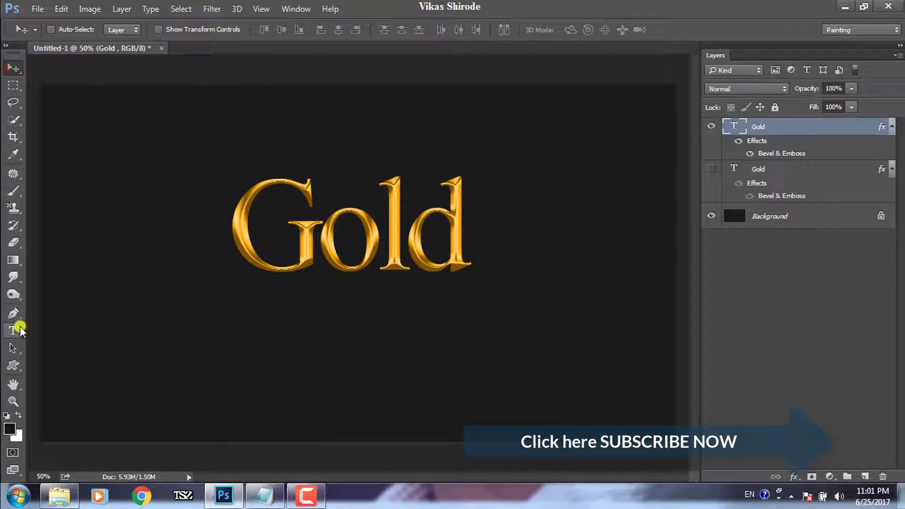
- Preview typefaces from Aparajita through Bodoni on the top Gold text, then settle on Aulyars Italic
click(13, 331)
click(137, 29)
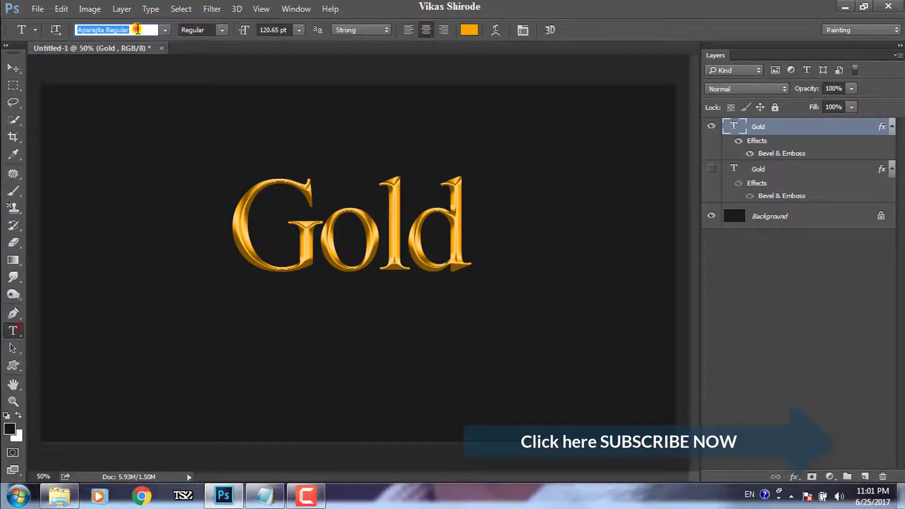
key(Up)
key(Down)
key(Down)
key(Down)
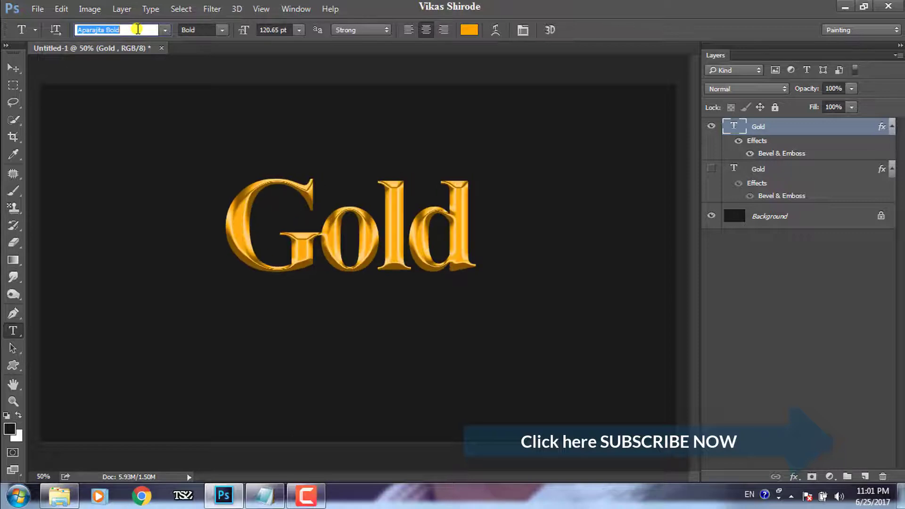
key(Down)
key(Down)
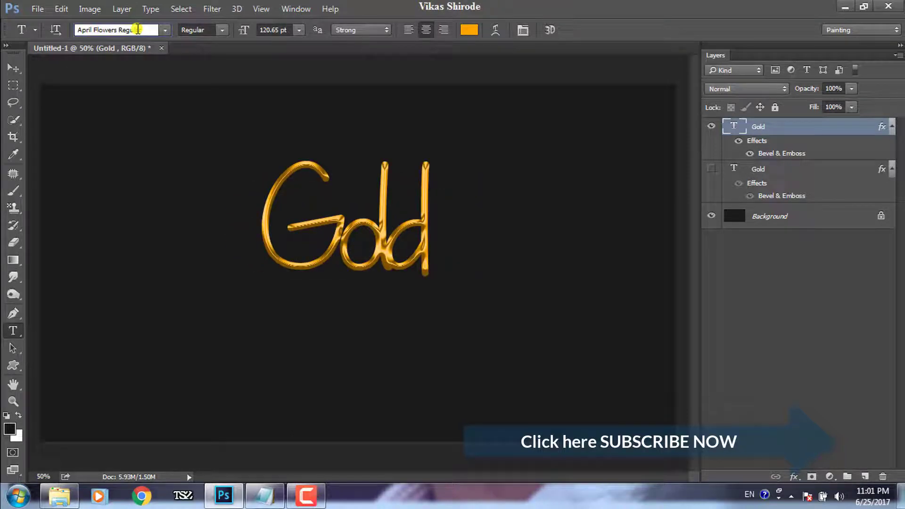
key(Down)
key(Down)
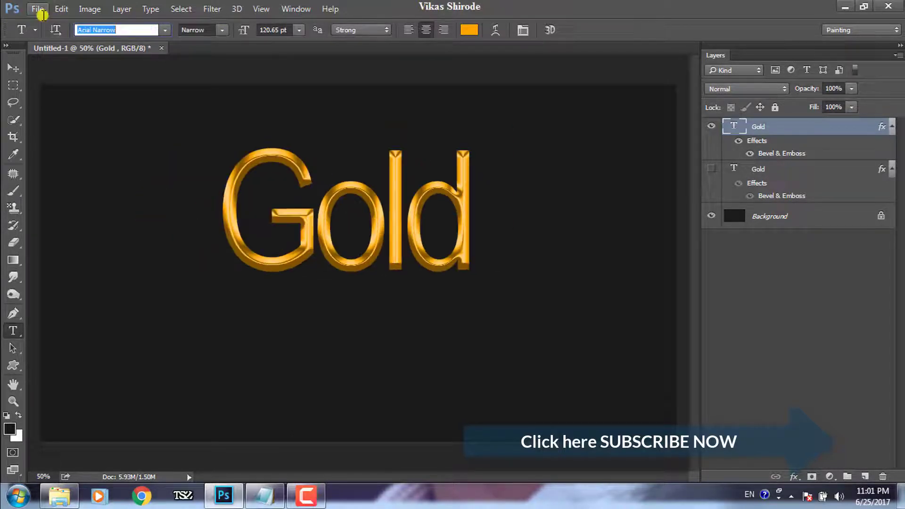
key(Down)
key(Up)
key(Up)
key(Up)
key(Up)
key(Up)
key(Down)
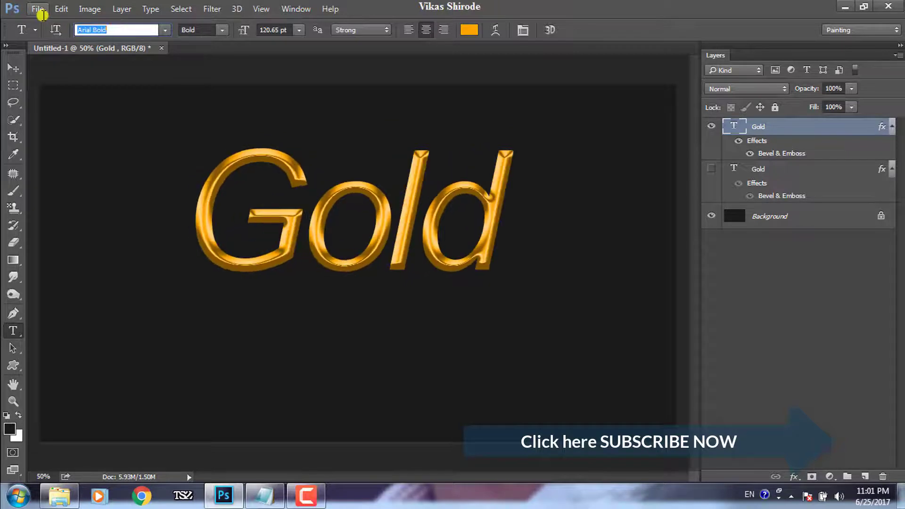
key(Down)
key(Down)
key(Down)
key(Down)
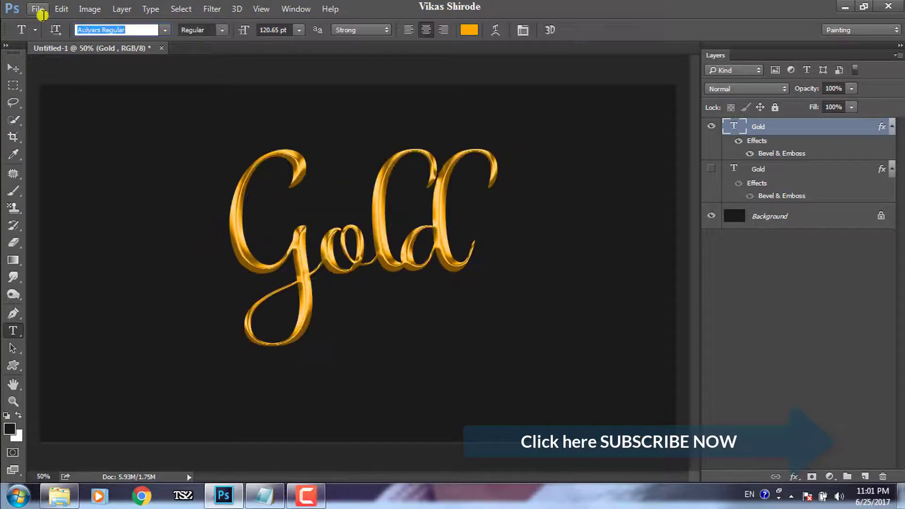
key(Down)
key(Down)
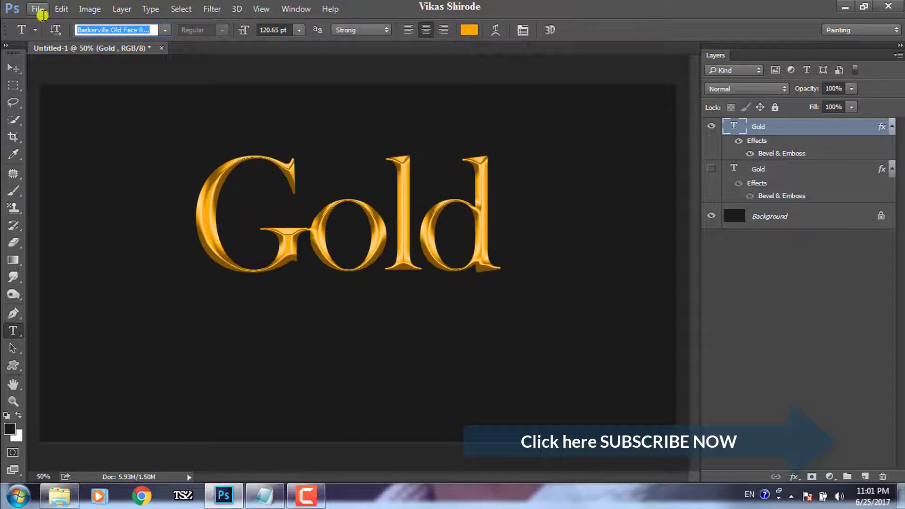
key(Down)
key(Down)
key(Down)
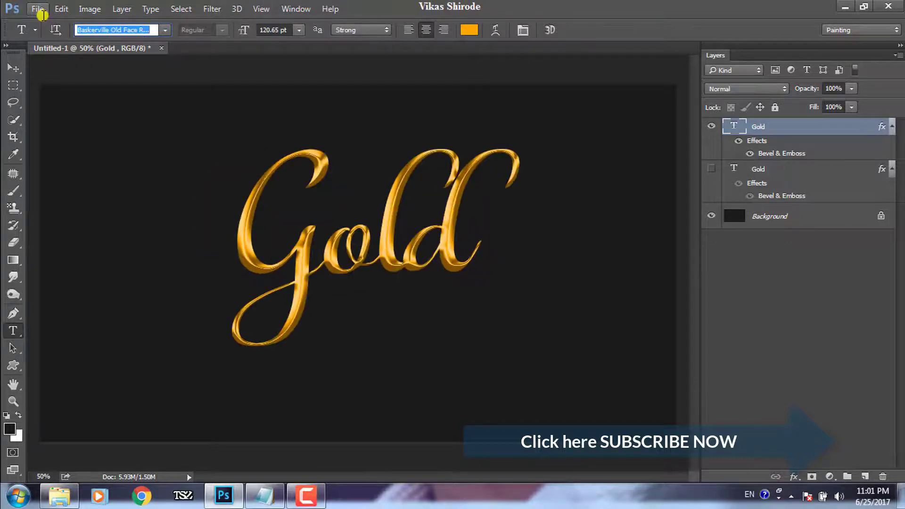
key(Down)
key(Down)
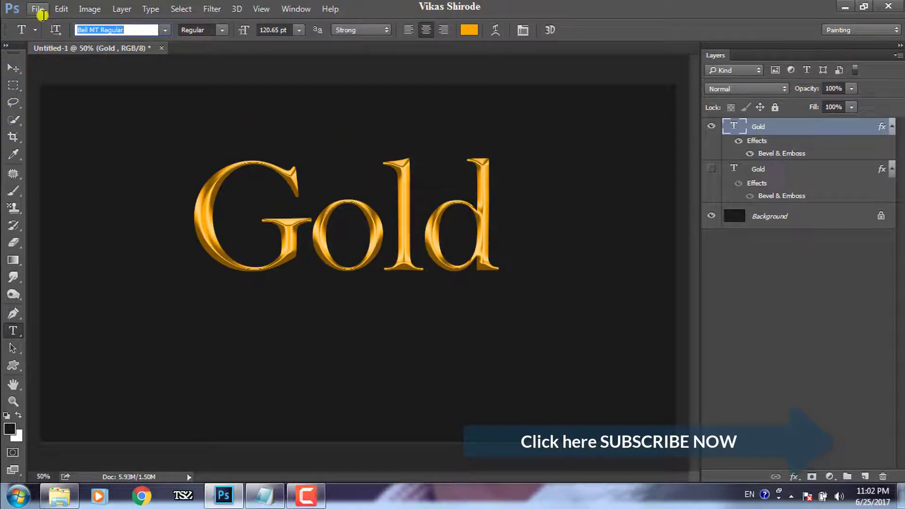
key(Down)
key(Down)
key(Down)
key(Down)
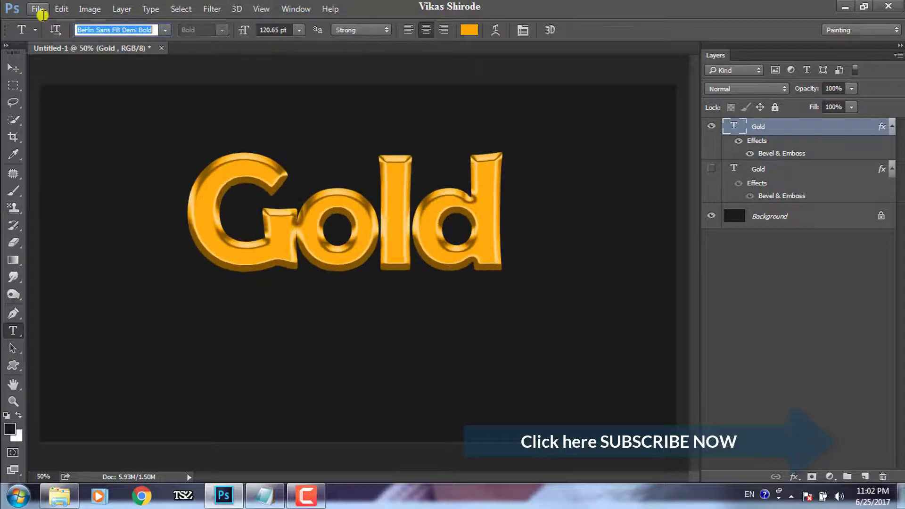
key(Down)
key(Down)
key(Down)
key(Down)
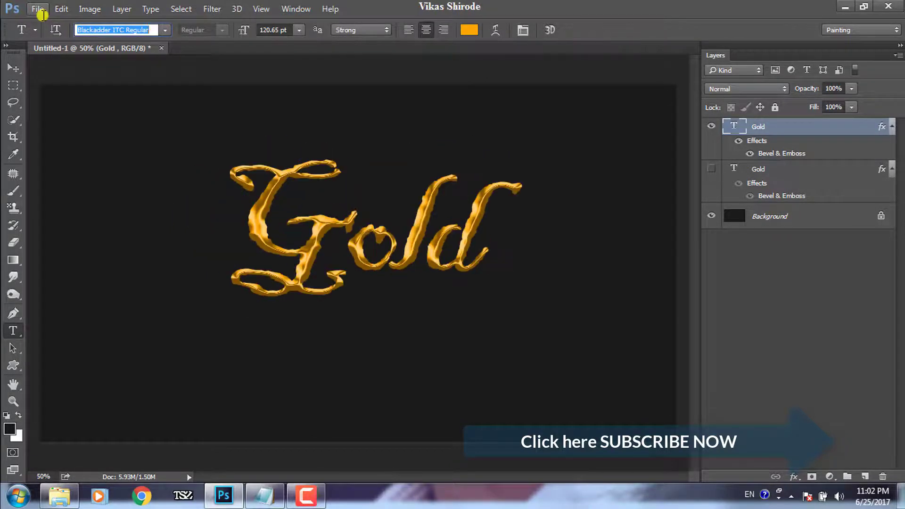
key(Down)
key(Down)
key(Down)
key(Down)
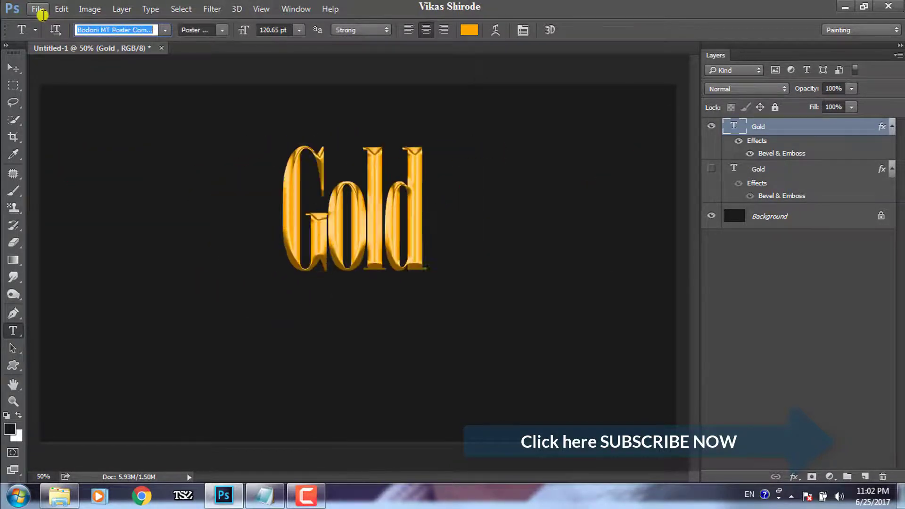
key(Down)
key(Down)
key(Down)
key(Up)
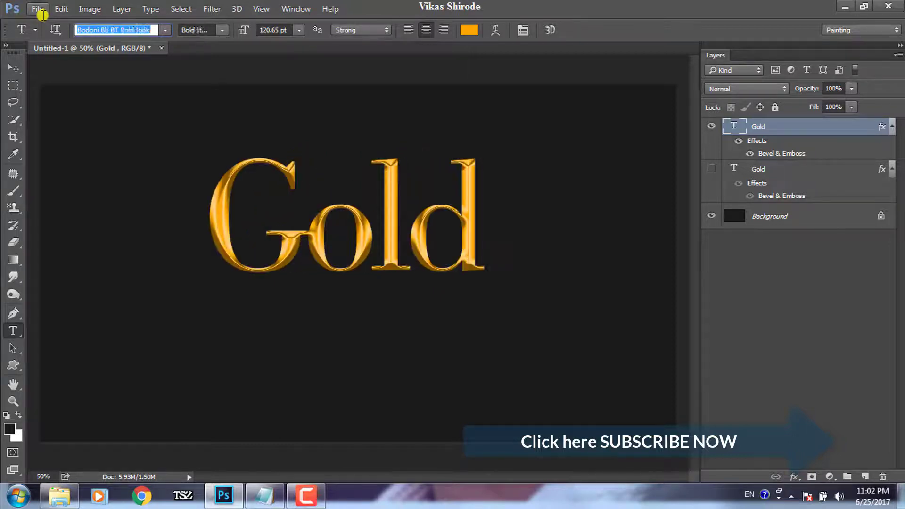
key(Up)
key(Up)
key(Up)
key(Up)
key(Up)
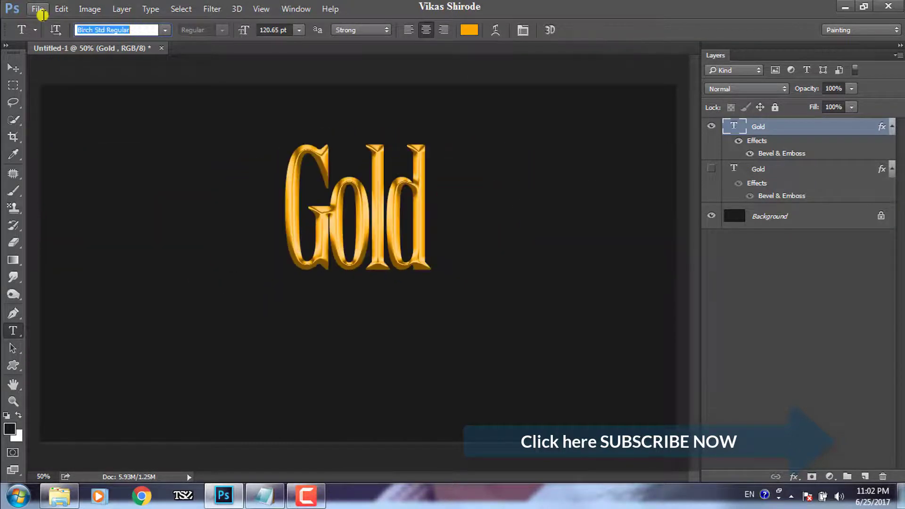
key(Up)
key(Up)
key(Up)
key(Up)
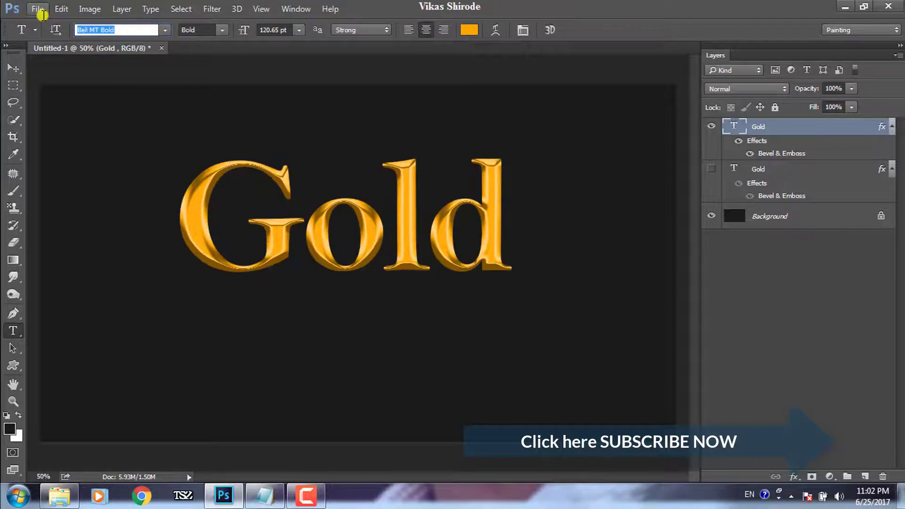
key(Up)
key(Up)
key(Up)
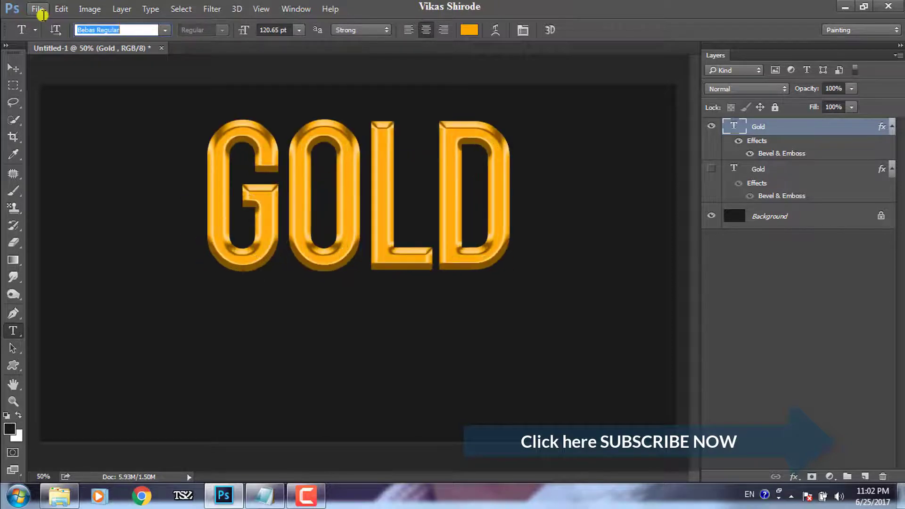
key(Up)
key(Up)
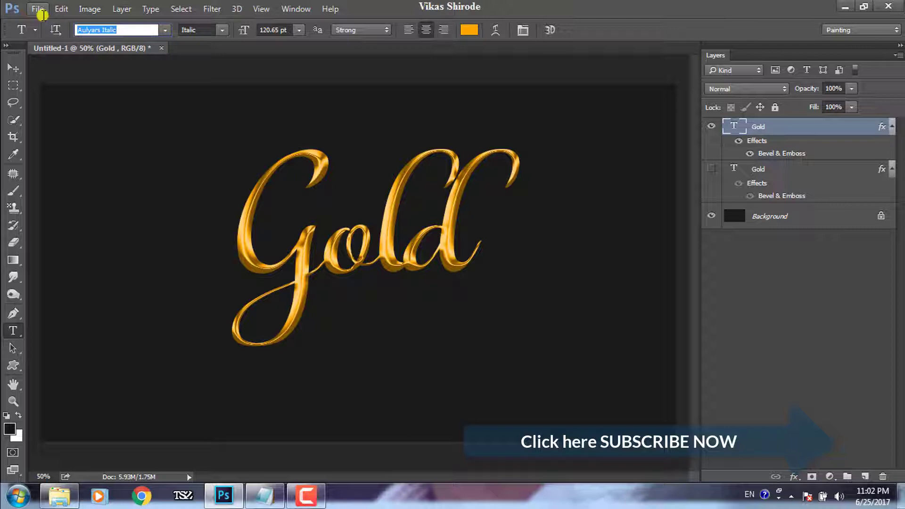
- Hide the script Gold layer and show and select the serif Gold layer
click(13, 68)
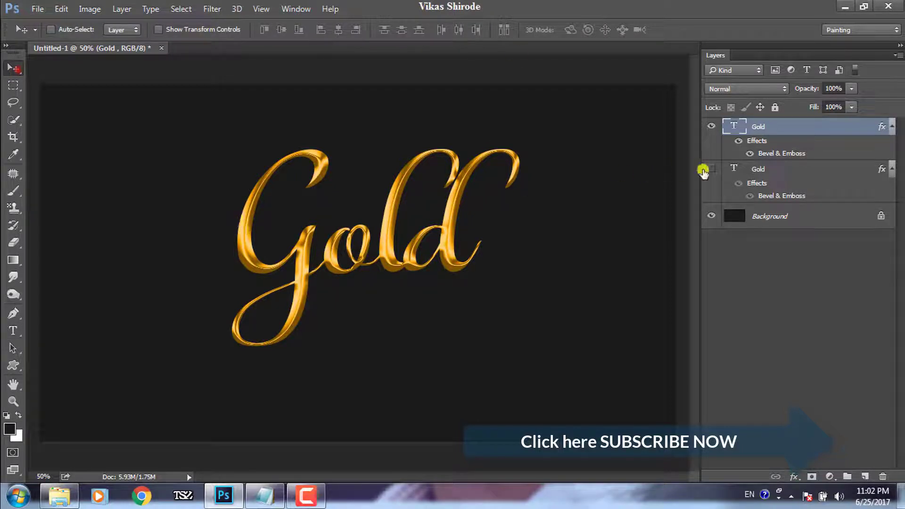
click(711, 169)
click(711, 127)
drag(711, 127, 711, 168)
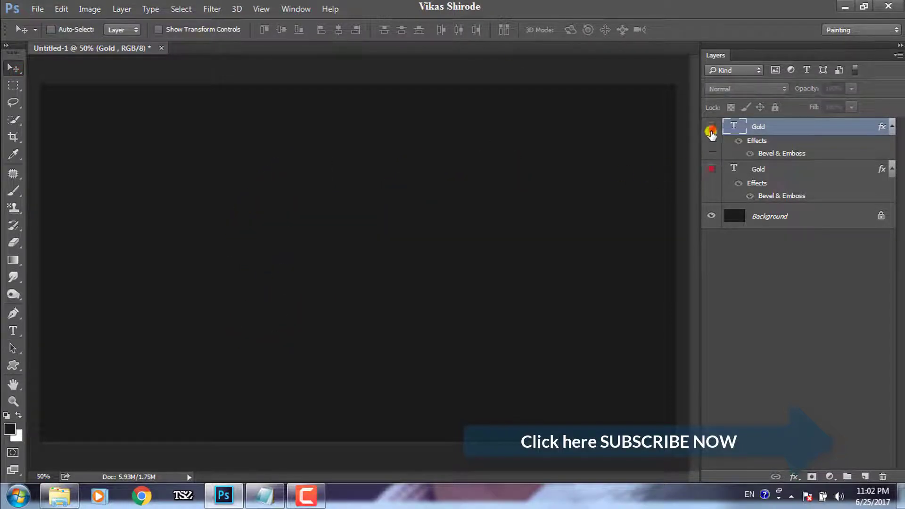
click(711, 128)
click(711, 168)
click(783, 170)
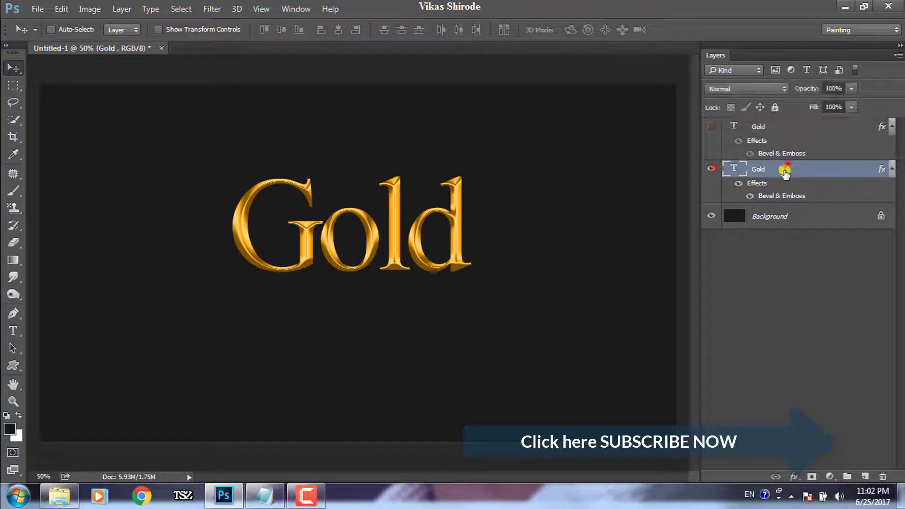
- Convert the serif Gold layer to a smart object and duplicate it as Gold copy
right_click(783, 171)
click(589, 134)
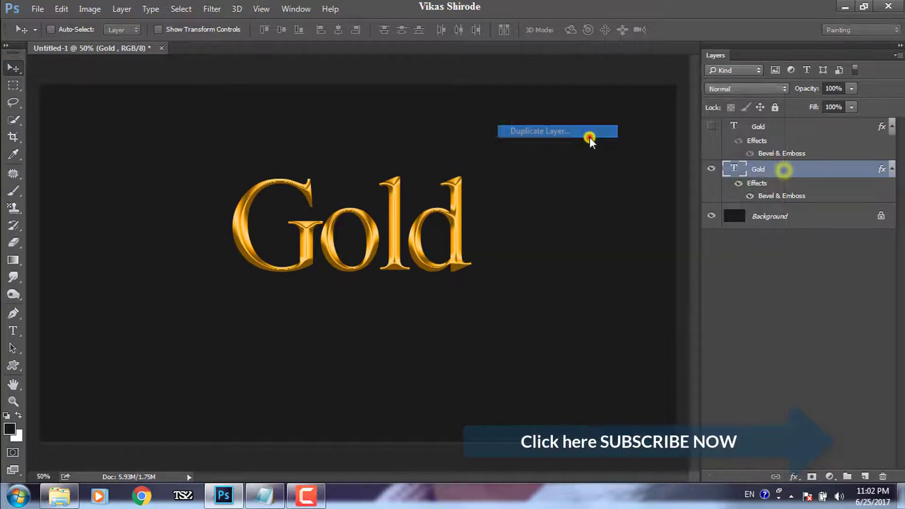
click(466, 149)
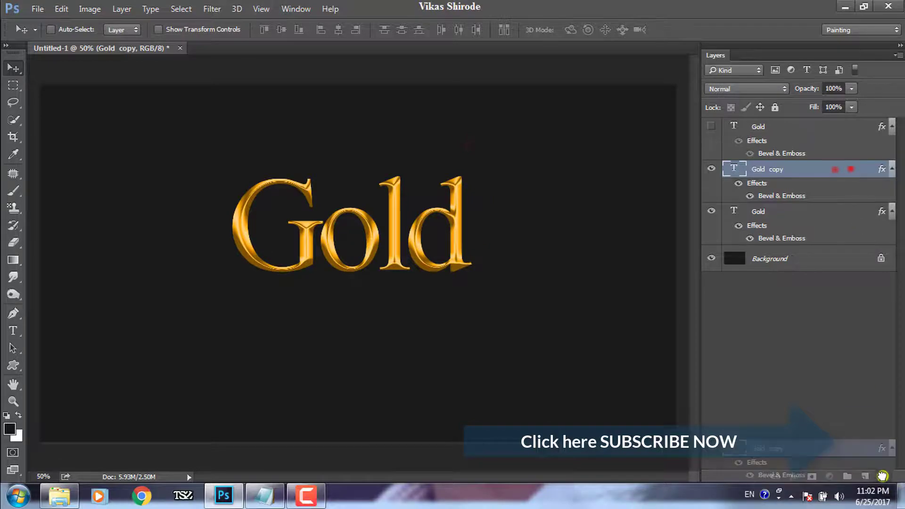
right_click(783, 178)
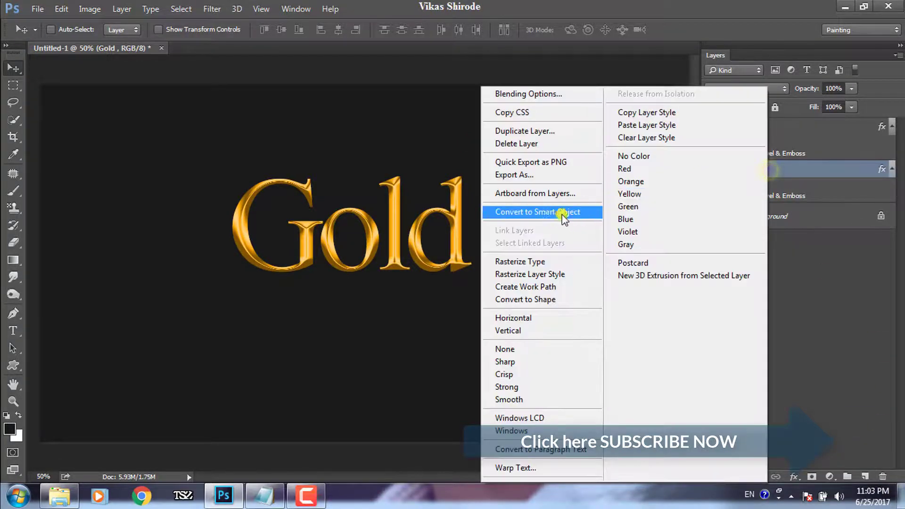
click(578, 214)
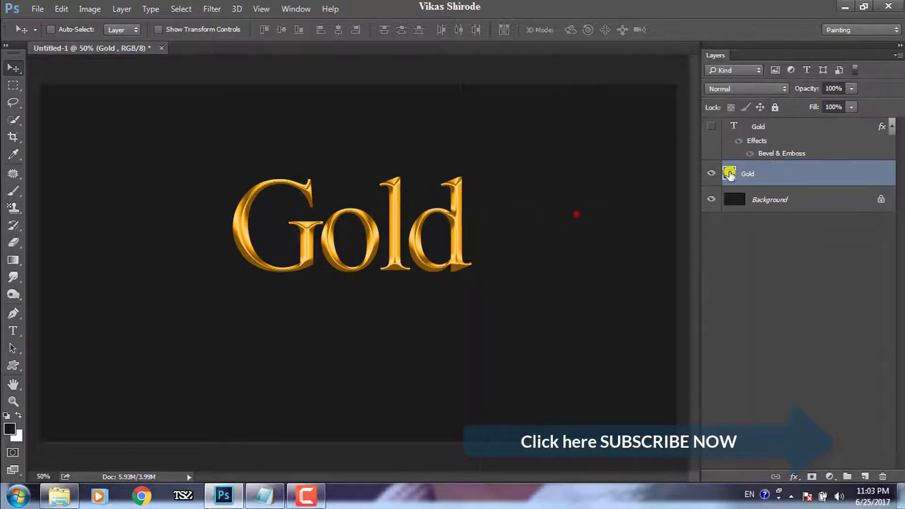
right_click(805, 176)
click(588, 94)
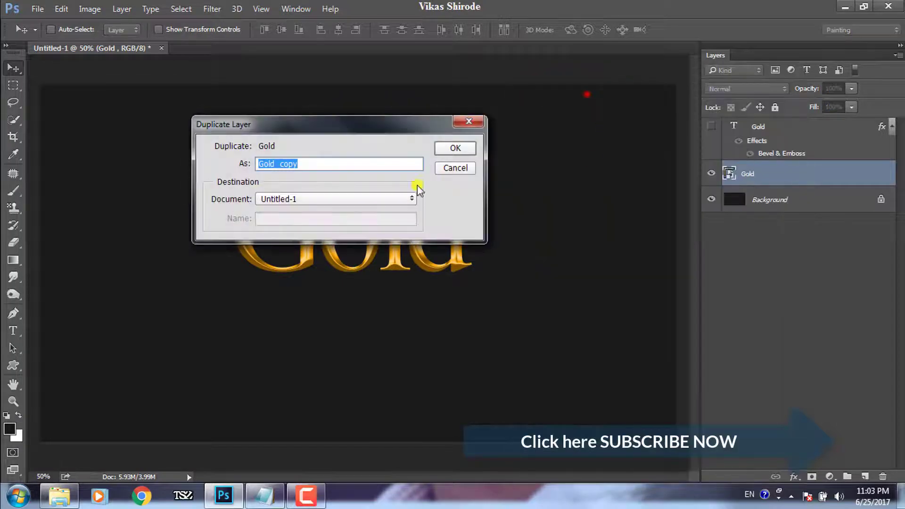
click(459, 151)
- Flip the Gold copy vertically and move it below the original text
key(ctrl+t)
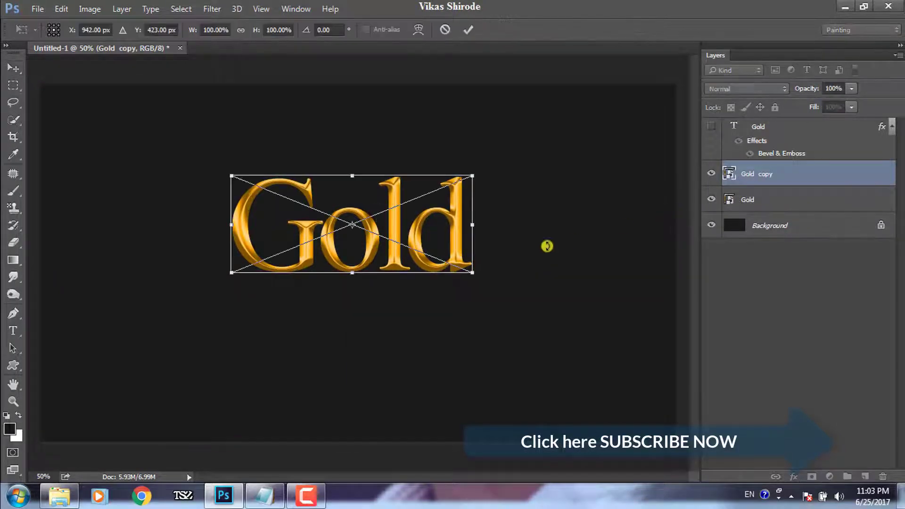
right_click(365, 226)
click(424, 428)
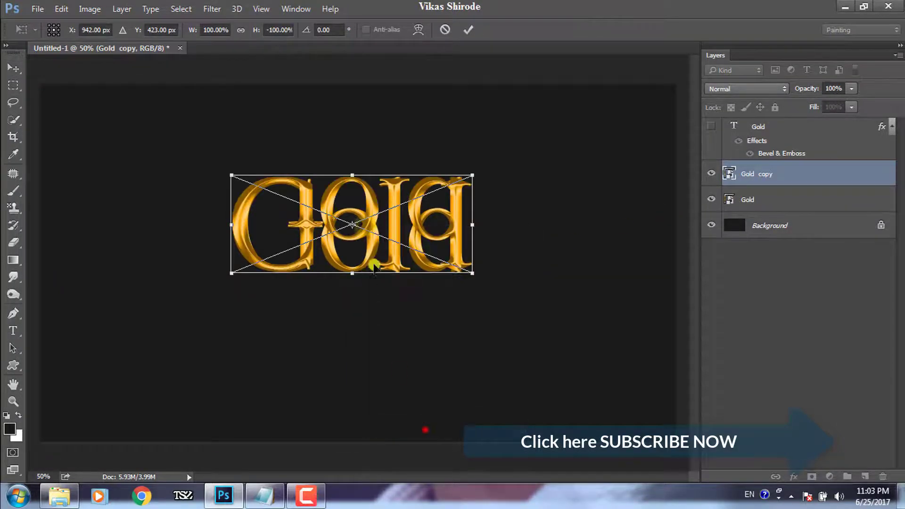
drag(373, 207, 376, 306)
key(Return)
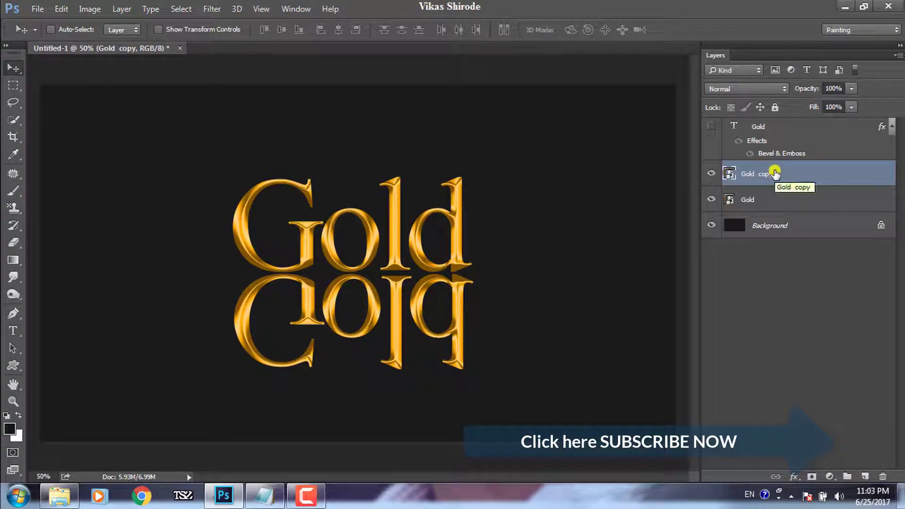
- Add a layer mask with a gradient so the reflection fades out downward
click(811, 476)
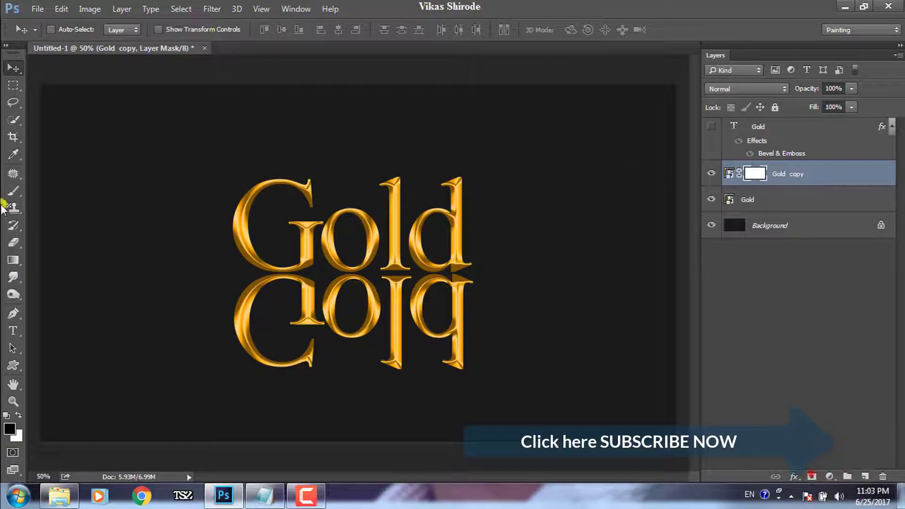
click(12, 260)
drag(348, 279, 349, 347)
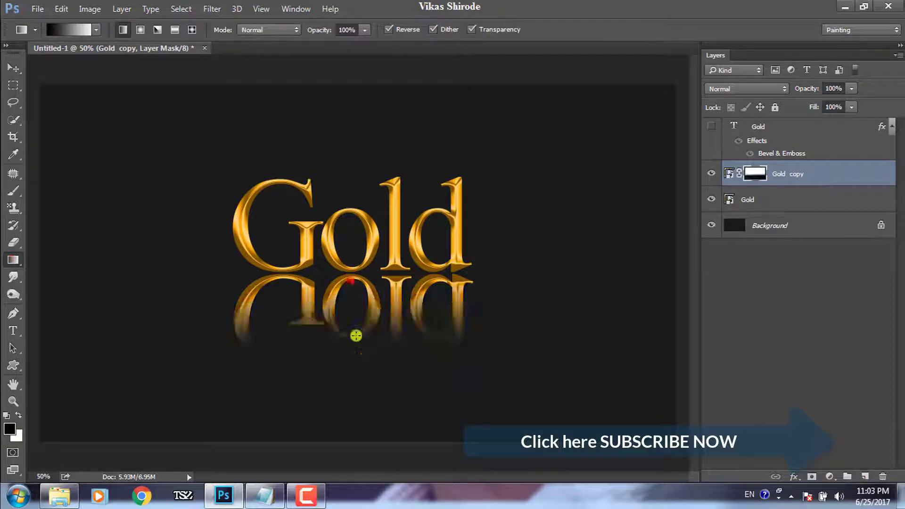
drag(350, 278, 348, 325)
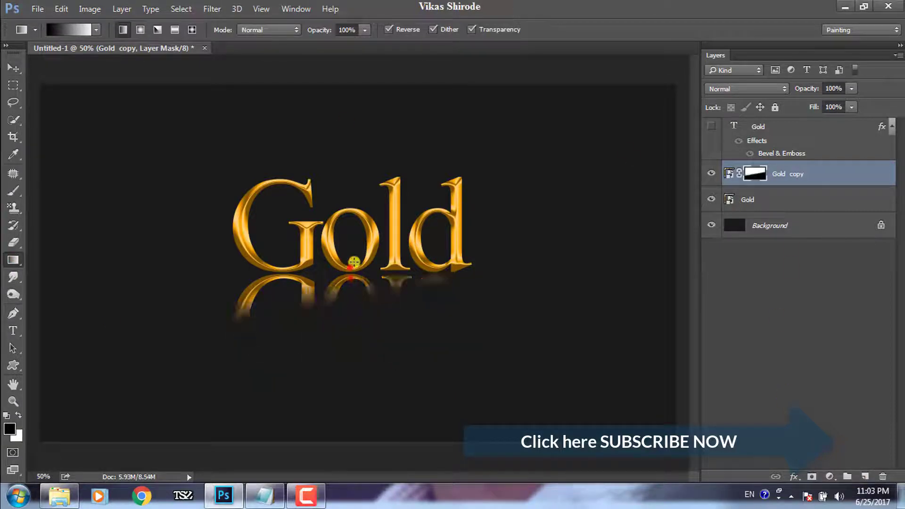
click(789, 225)
- Unlock the background as Layer 0 and fill it with pure black
click(881, 225)
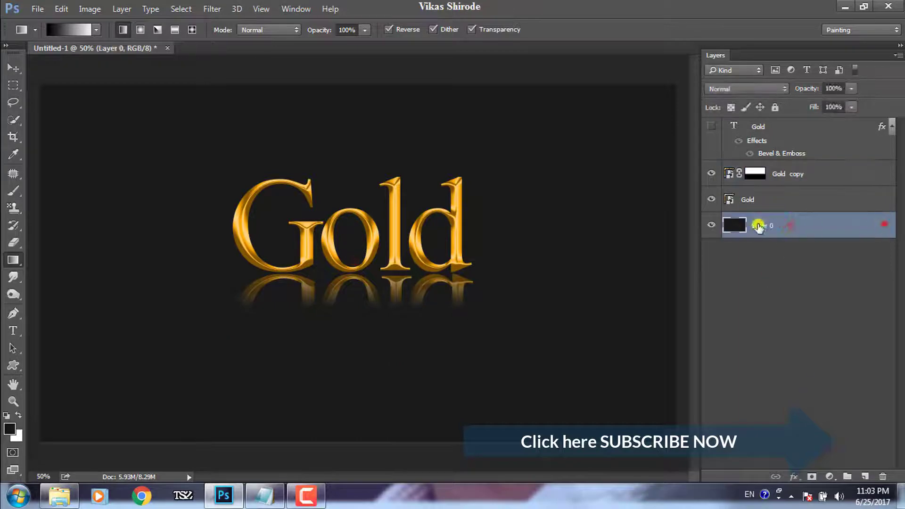
click(9, 427)
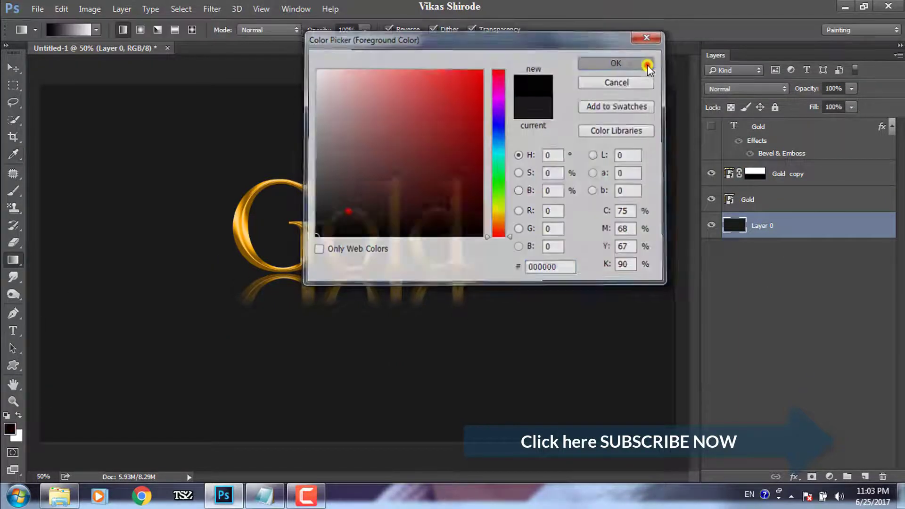
click(647, 64)
key(alt+BackSpace)
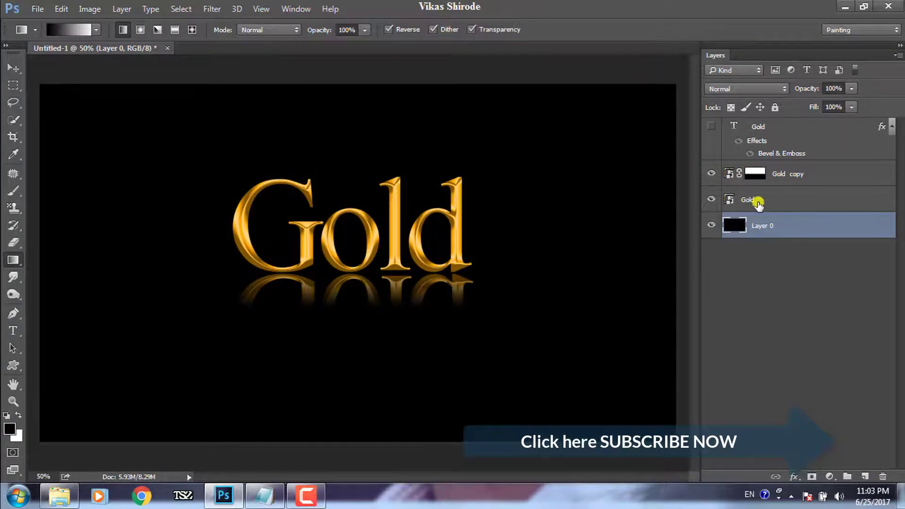
- Redraw the Gold copy mask gradient for a softer fade and set its fill to 63%
click(21, 65)
click(796, 183)
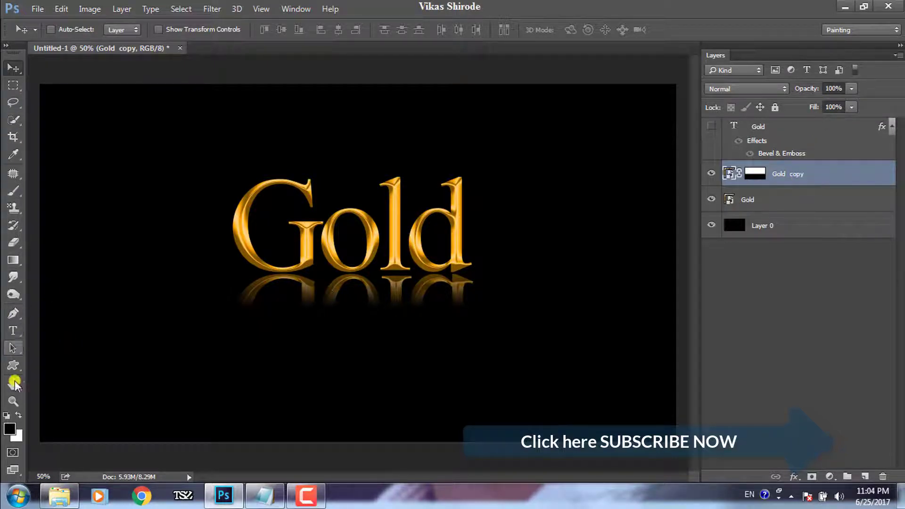
click(14, 260)
click(755, 173)
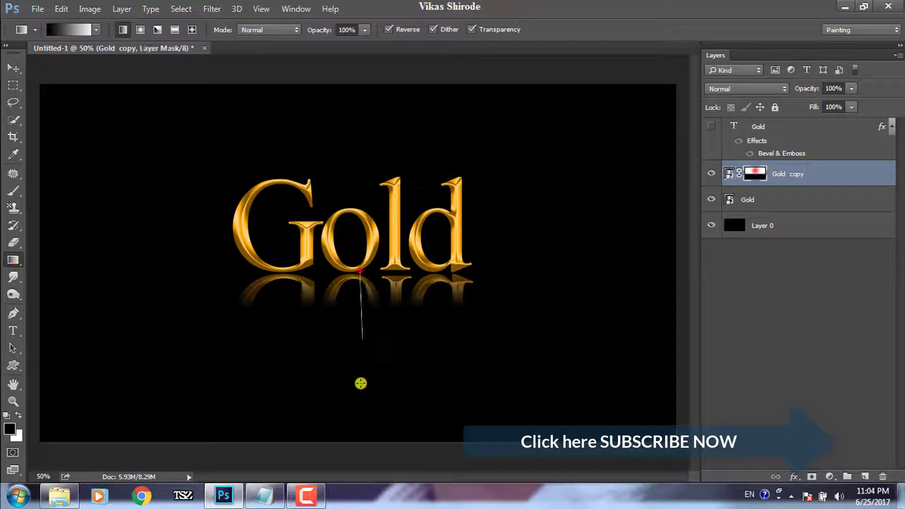
drag(361, 285, 359, 382)
drag(353, 185, 359, 248)
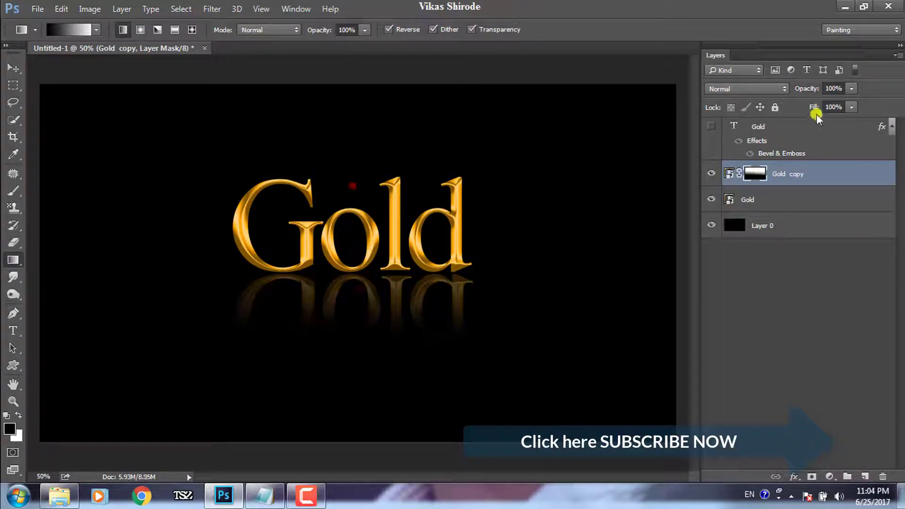
drag(814, 107, 796, 108)
click(14, 68)
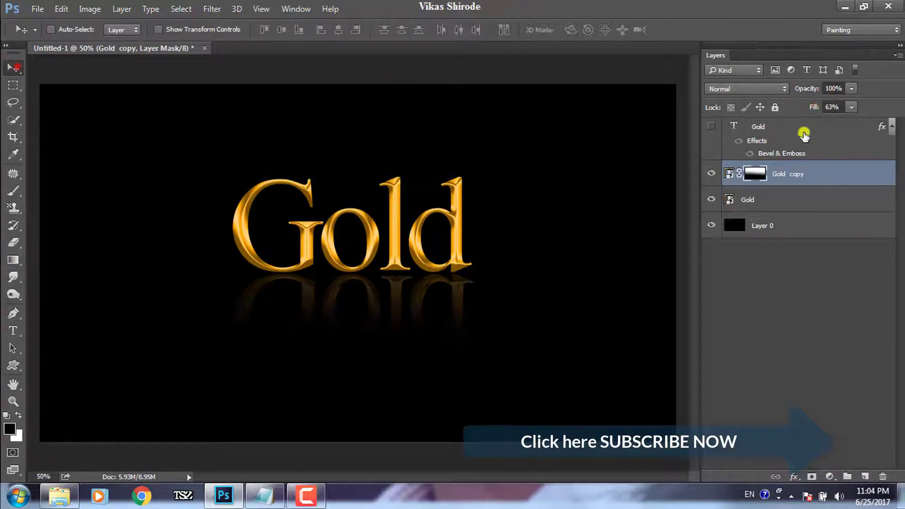
double_click(801, 205)
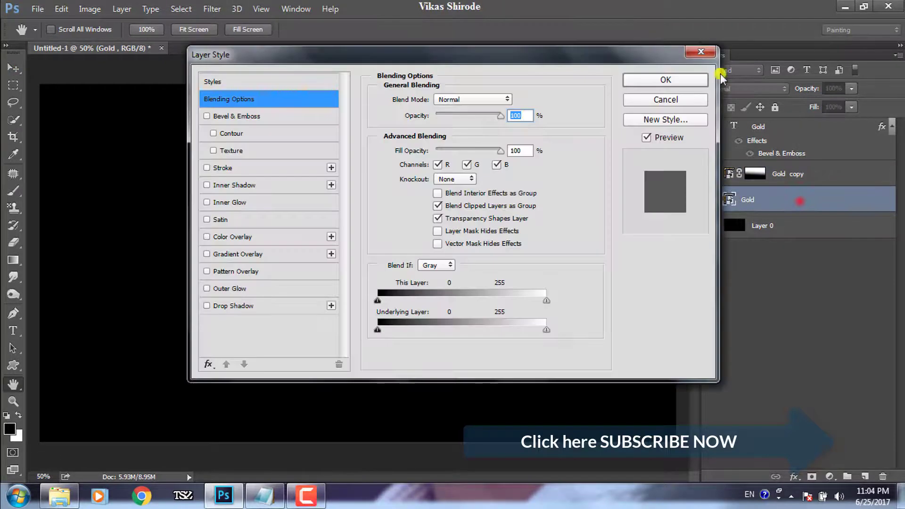
- Move Gold above Gold copy and add a new layer with a white soft brush
key(Escape)
mouse_move(776, 198)
mouse_down()
mouse_move(775, 164)
mouse_move(755, 173)
mouse_up()
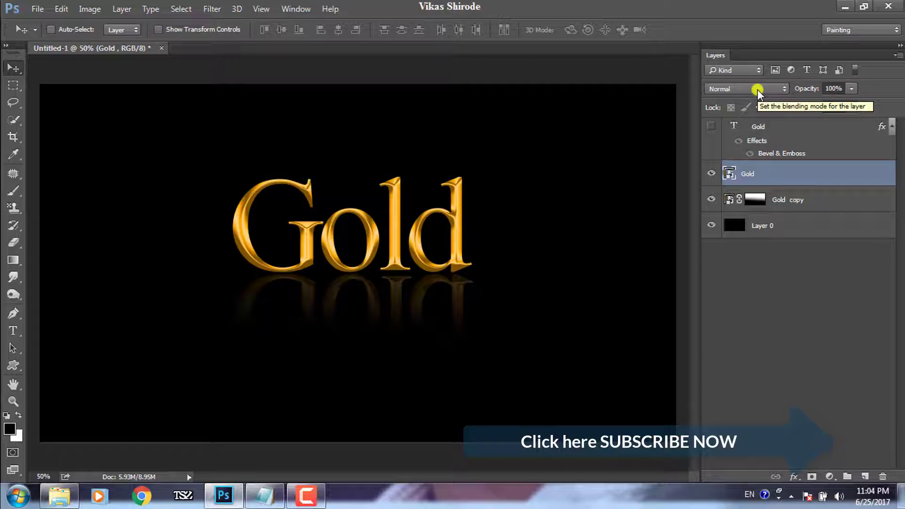
click(864, 476)
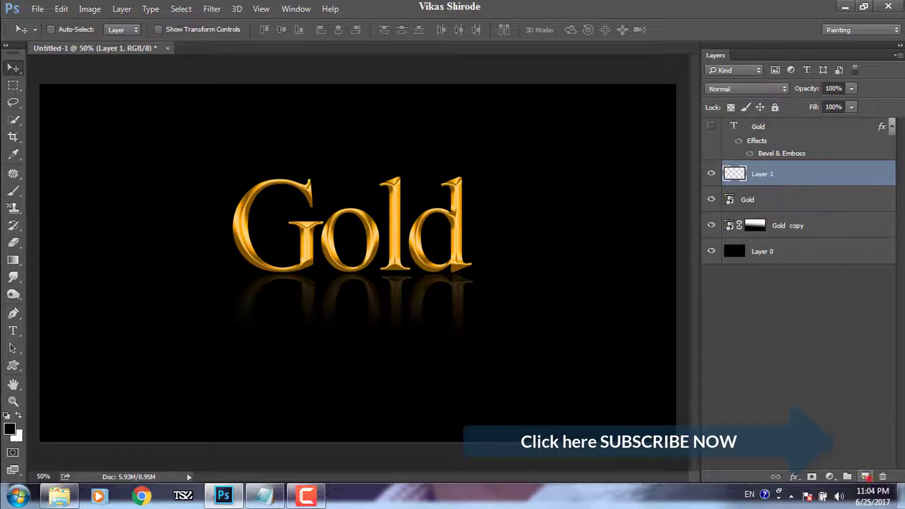
click(13, 191)
click(20, 416)
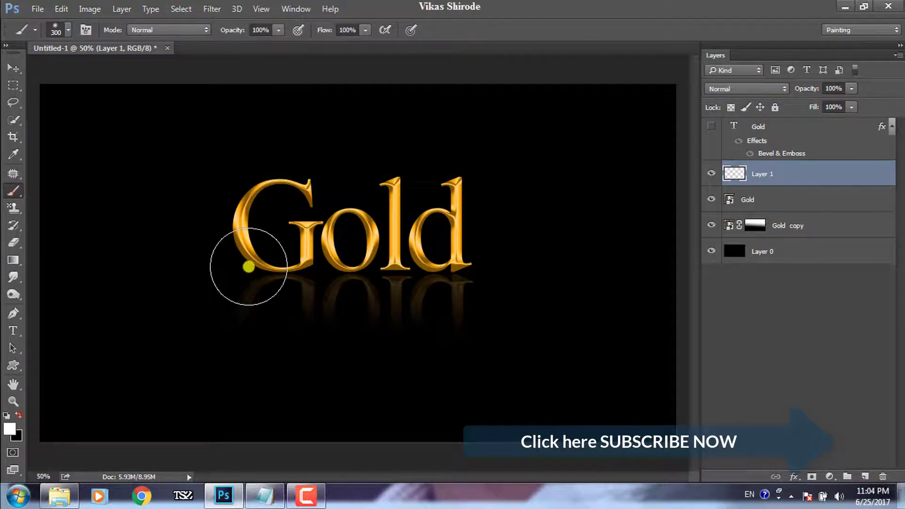
click(69, 30)
- Paint soft white glow dabs on the G, o, d and top of the l
click(258, 240)
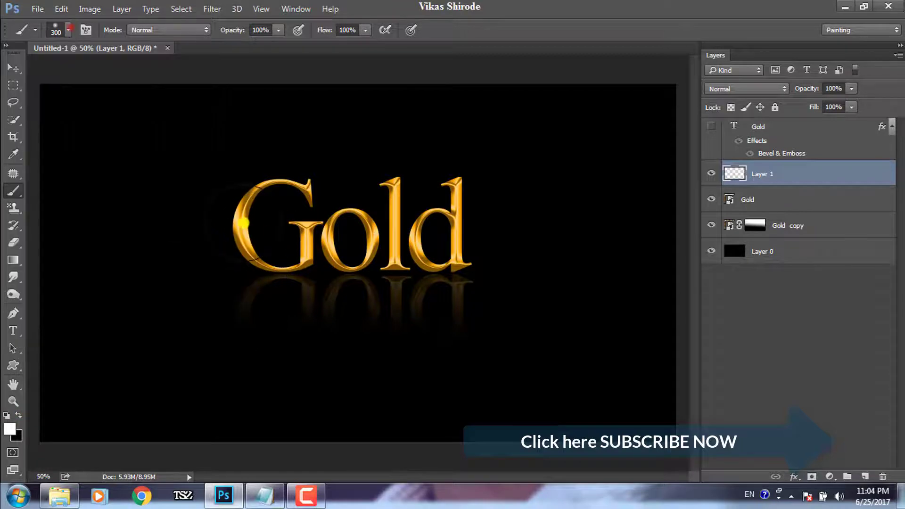
click(243, 222)
click(372, 240)
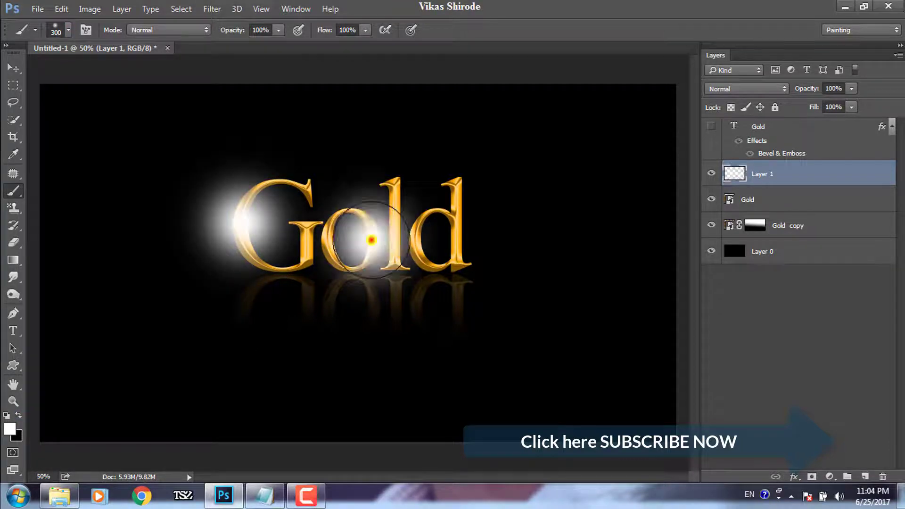
key(ctrl+z)
key(ctrl+alt+z)
key(bracketleft)
click(238, 223)
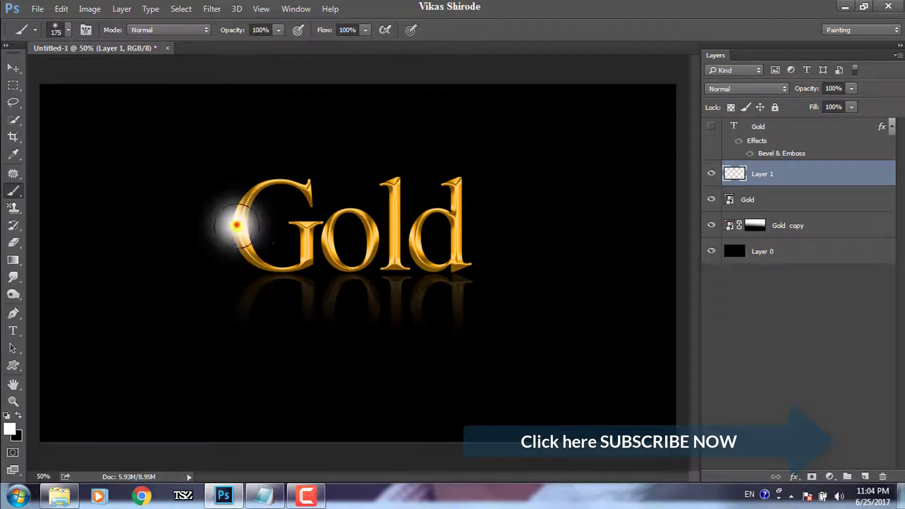
click(365, 240)
key(bracketleft)
key(bracketleft)
click(422, 242)
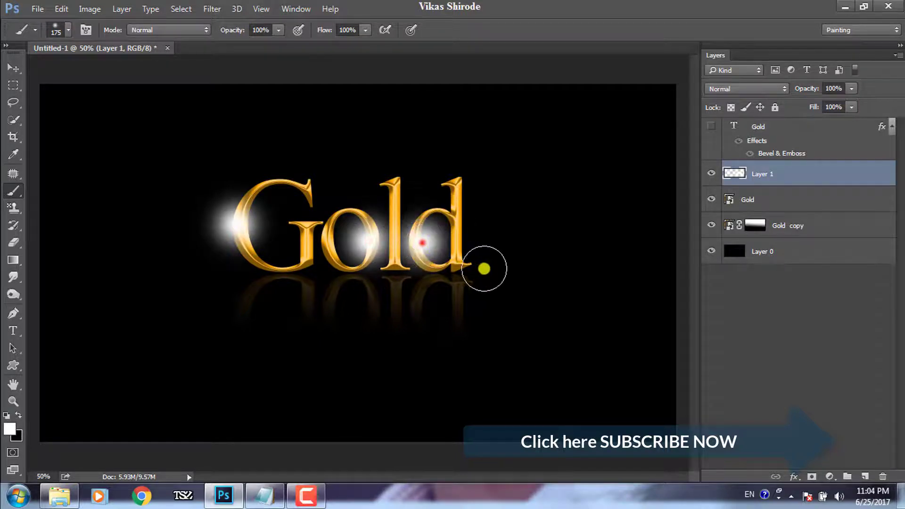
click(395, 185)
- Set the glow layer to Overlay blending with fill lowered to about 33%
click(764, 89)
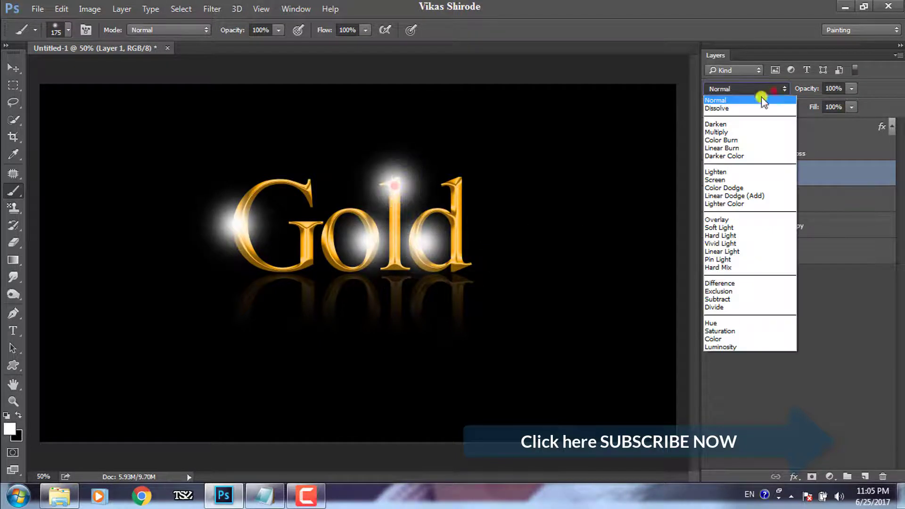
click(733, 219)
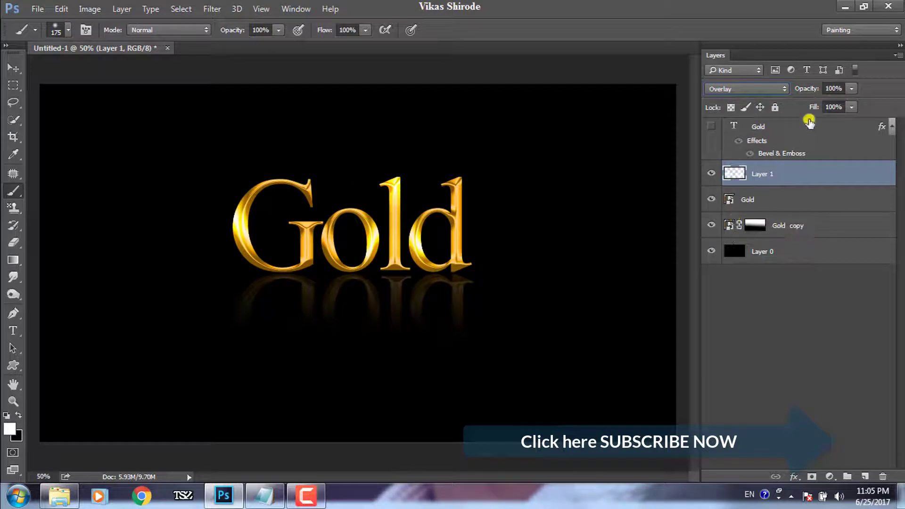
mouse_move(813, 108)
mouse_down()
mouse_move(761, 109)
mouse_move(807, 108)
mouse_up()
click(14, 67)
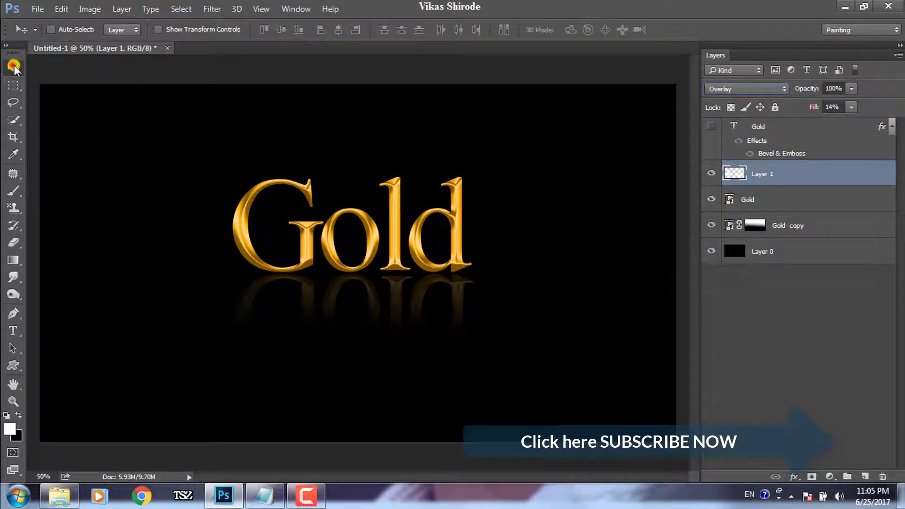
click(711, 173)
click(711, 173)
drag(822, 110, 822, 109)
click(711, 174)
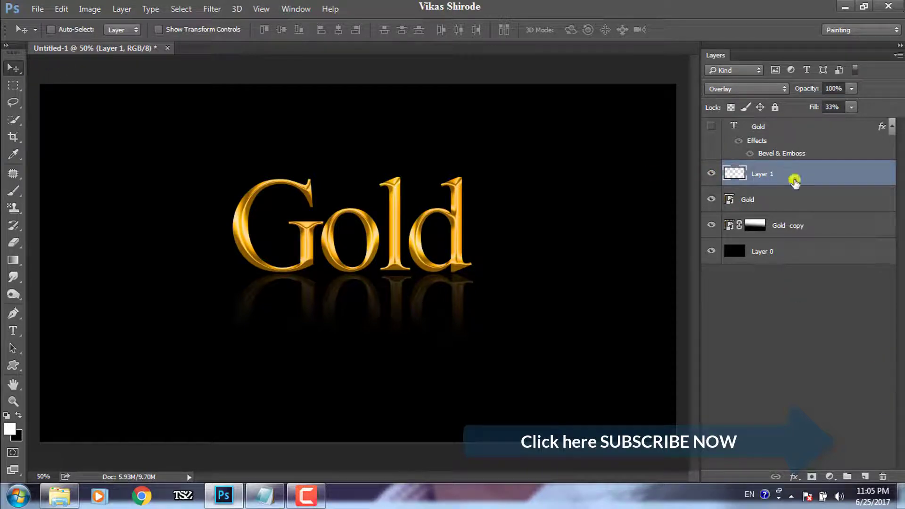
- Replace the word Gold with a capitalised first name in the Gold.psb contents
click(764, 202)
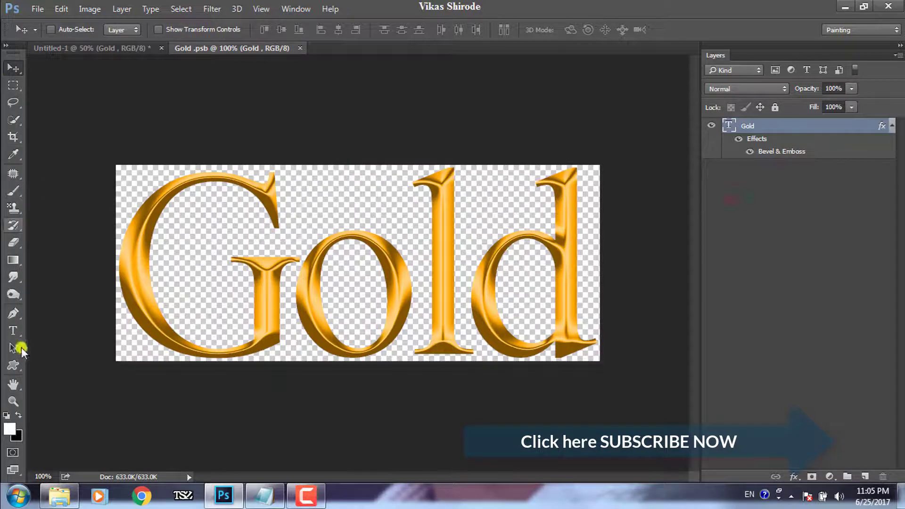
click(14, 330)
drag(156, 258, 659, 251)
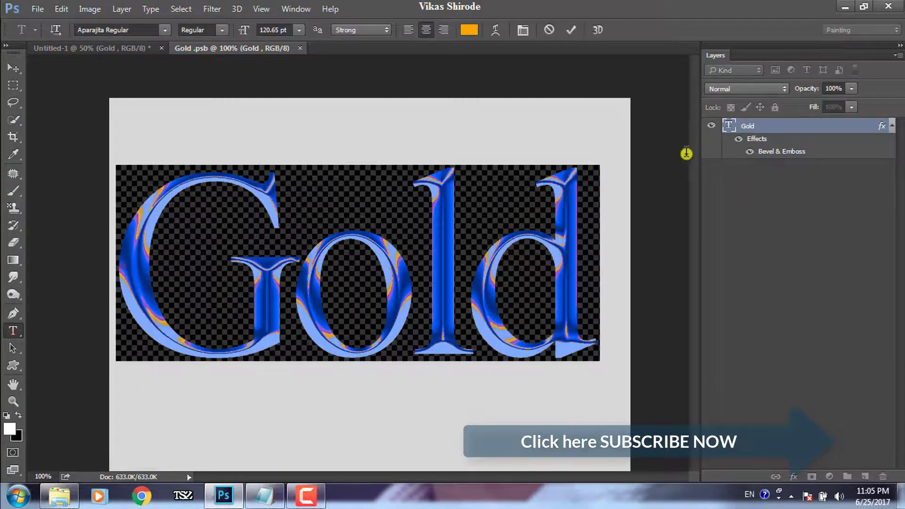
text(vikas)
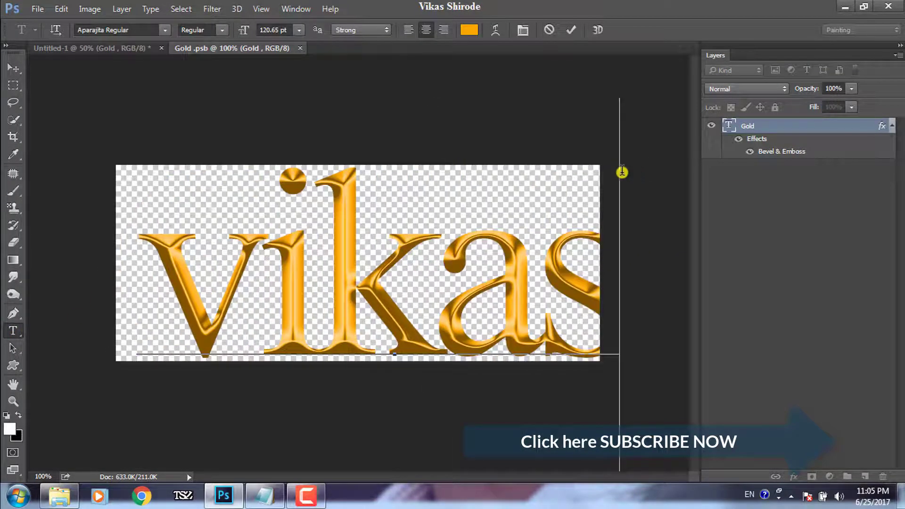
drag(257, 271, 170, 271)
text(V)
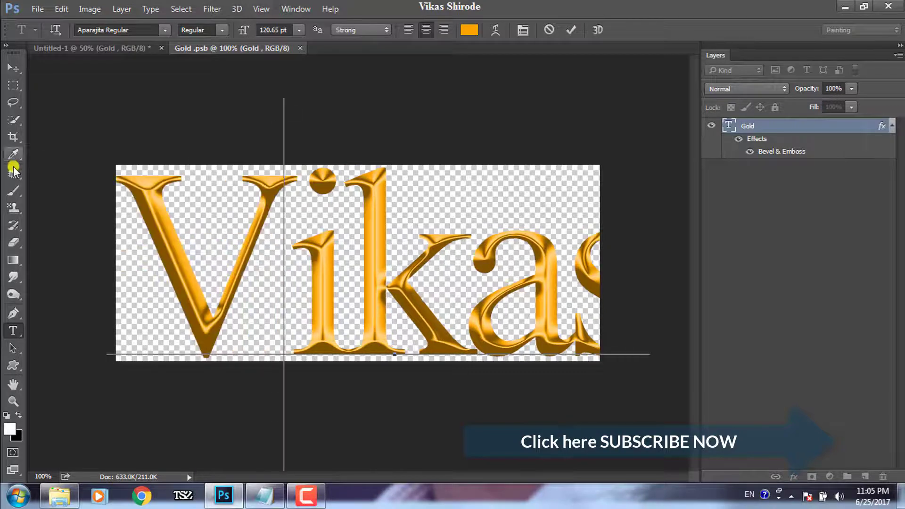
drag(142, 236, 674, 281)
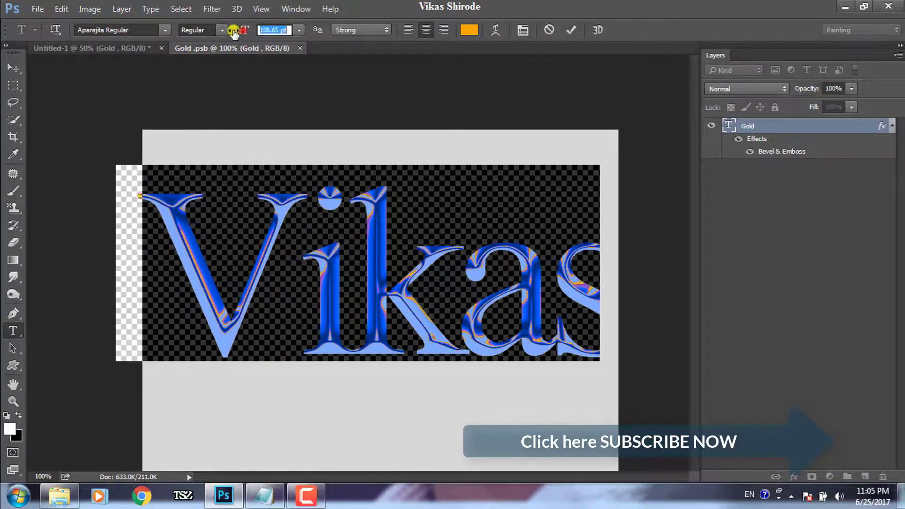
click(13, 67)
- Reposition the name text, saving and checking the result in the Untitled-1 composition
drag(321, 266, 294, 259)
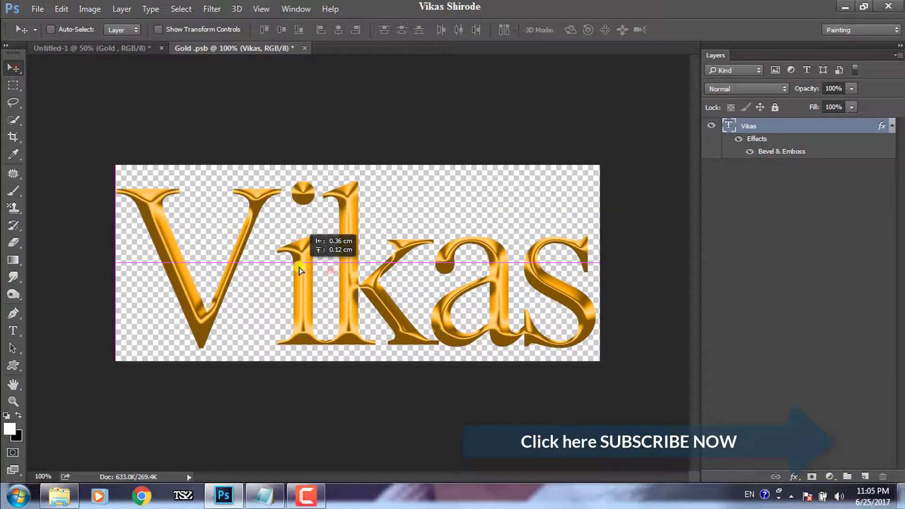
key(ctrl+s)
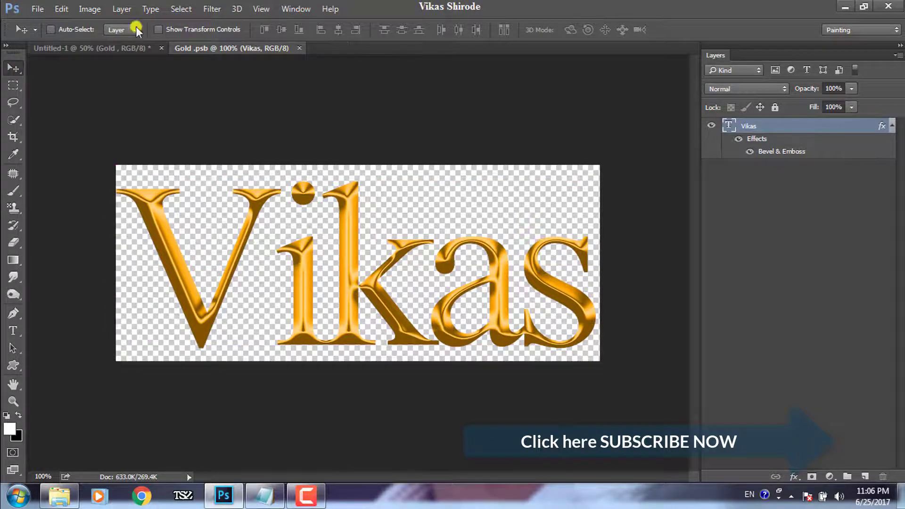
click(132, 49)
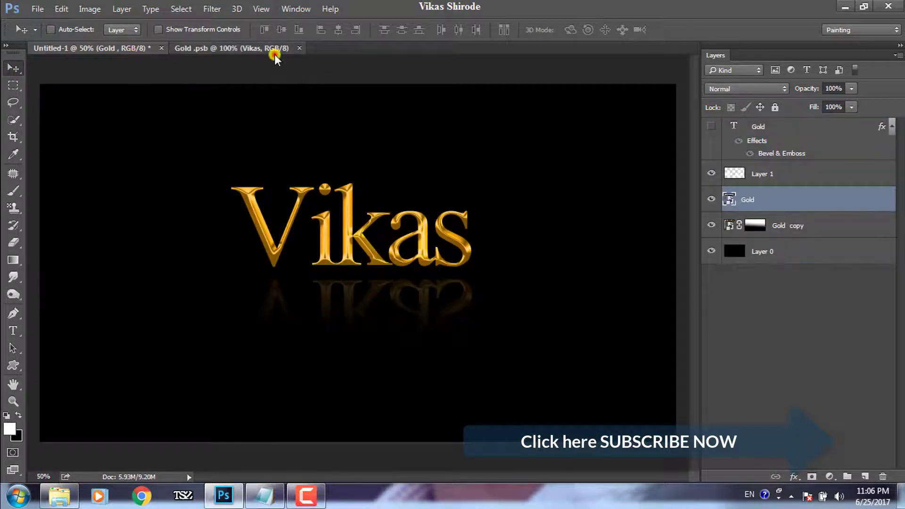
click(282, 48)
drag(343, 287, 343, 304)
click(114, 47)
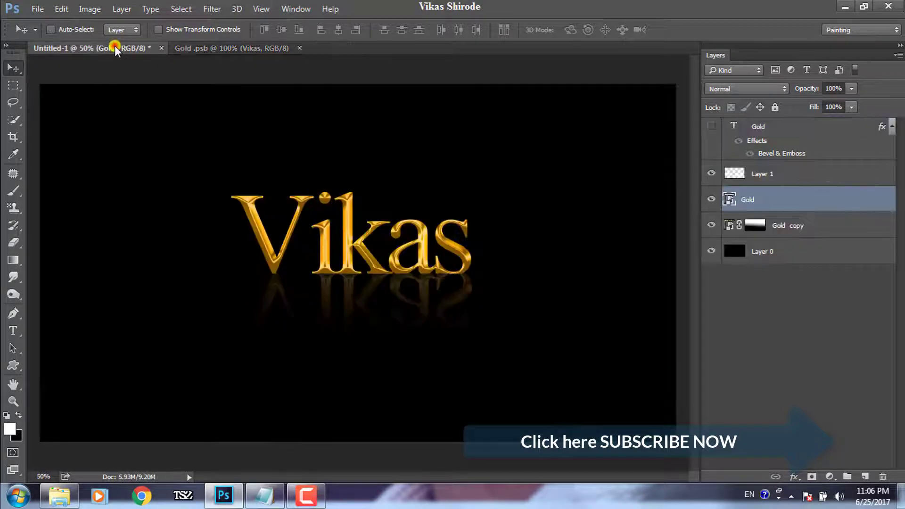
click(221, 47)
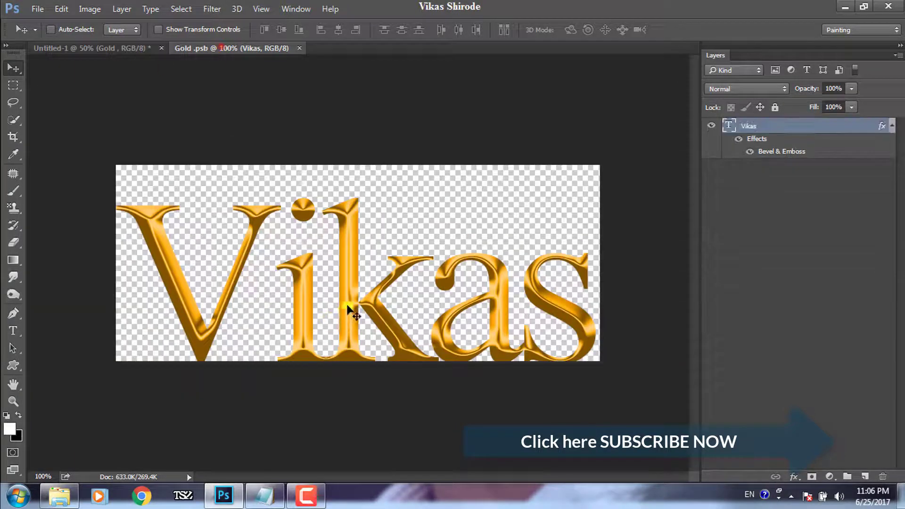
drag(352, 303, 344, 302)
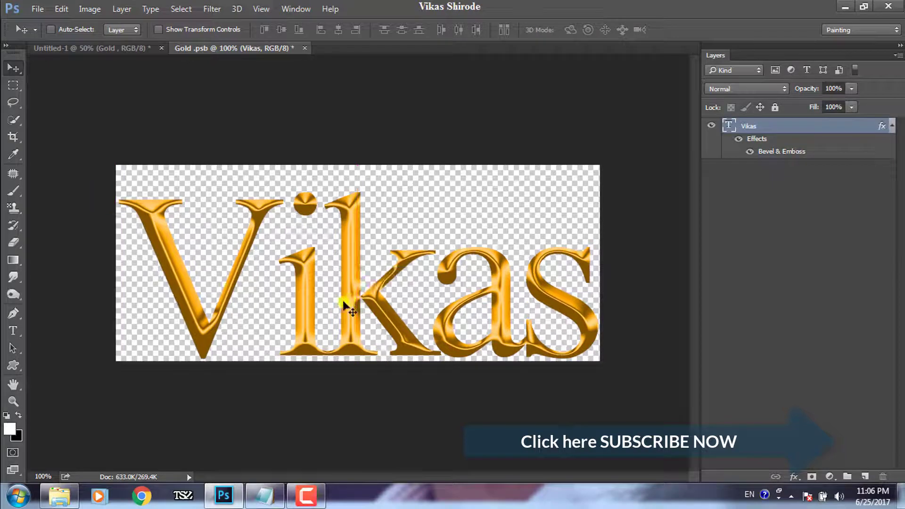
key(ctrl+s)
click(110, 50)
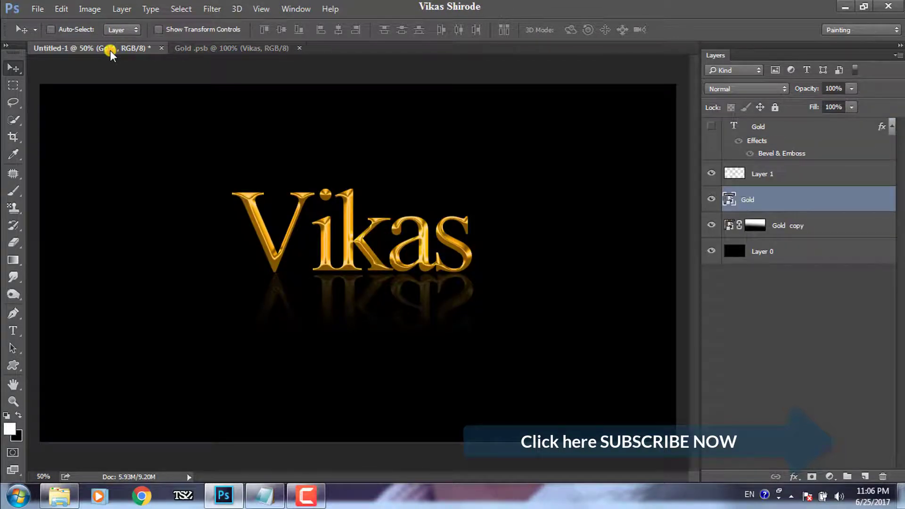
- Inspect the text's Bevel & Emboss settings in Gold.psb without changing them
click(259, 46)
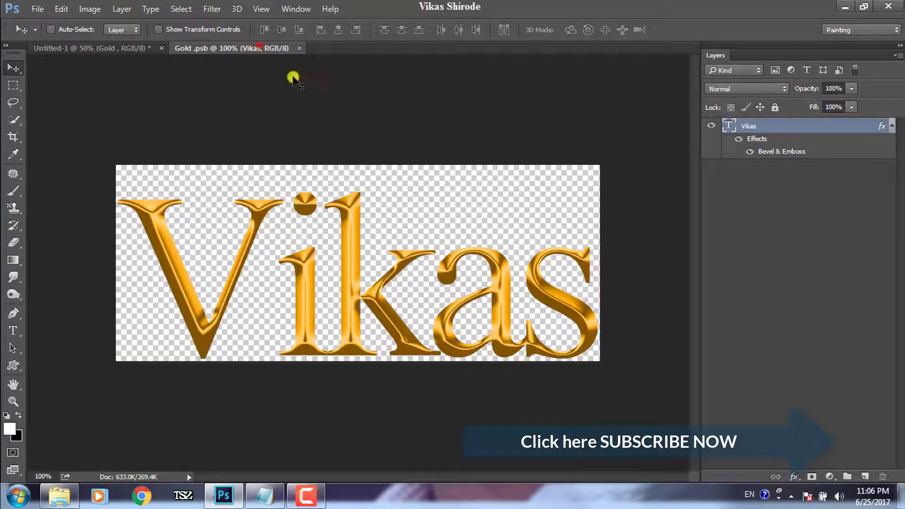
double_click(797, 152)
click(667, 98)
- Make the name text white and preview the Untitled-1 composition
key(t)
click(127, 283)
key(ctrl+a)
key(ctrl+h)
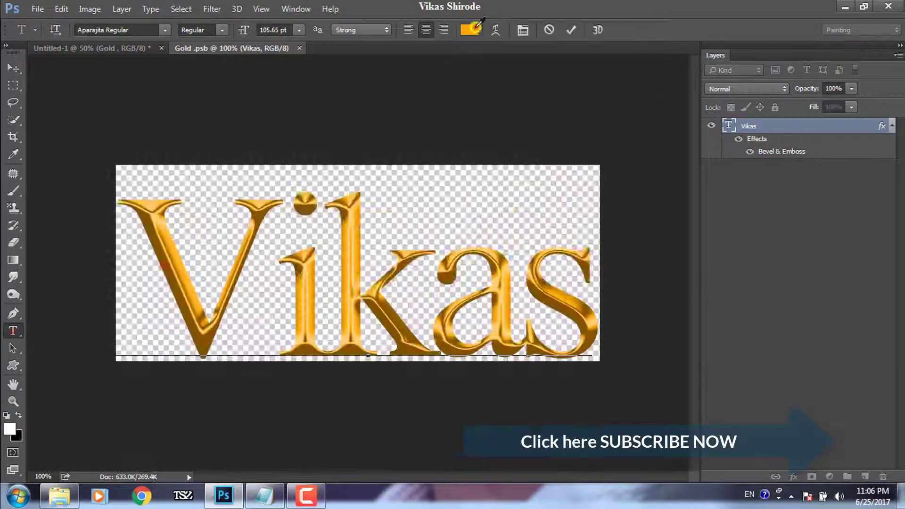
click(469, 29)
click(614, 61)
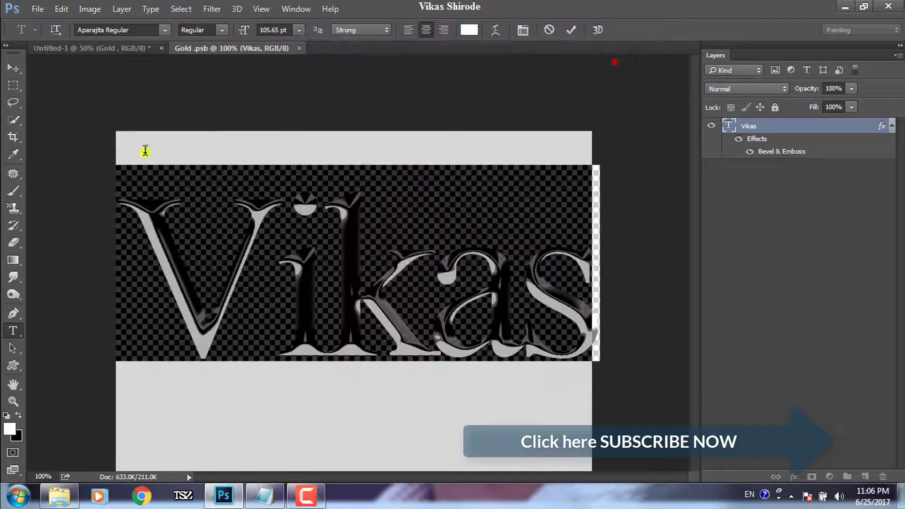
key(ctrl+Return)
key(v)
click(126, 48)
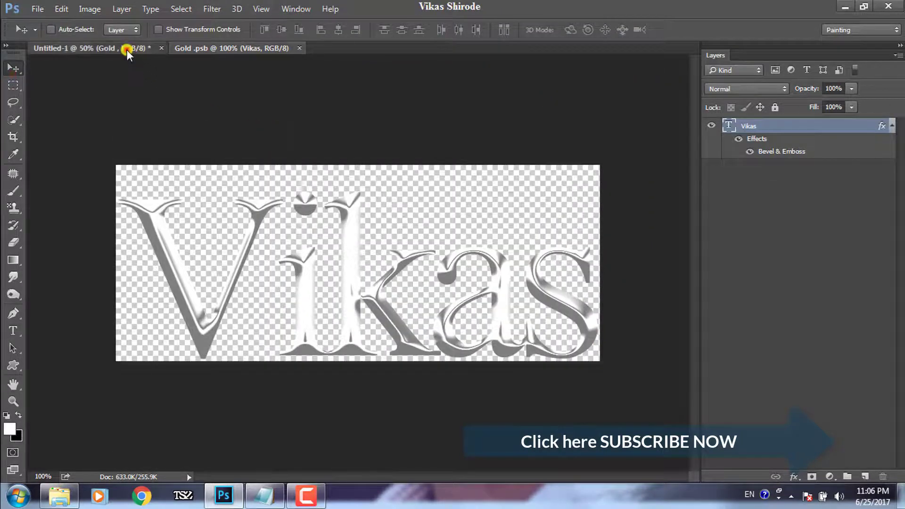
click(256, 49)
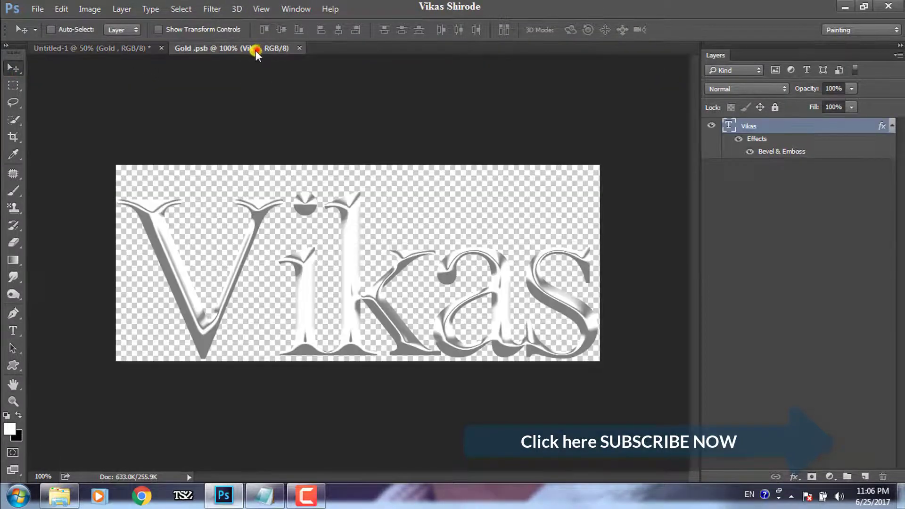
- Retype the text as Tinypictures at 48.65 pt, move it up and save
click(13, 330)
drag(137, 272, 597, 301)
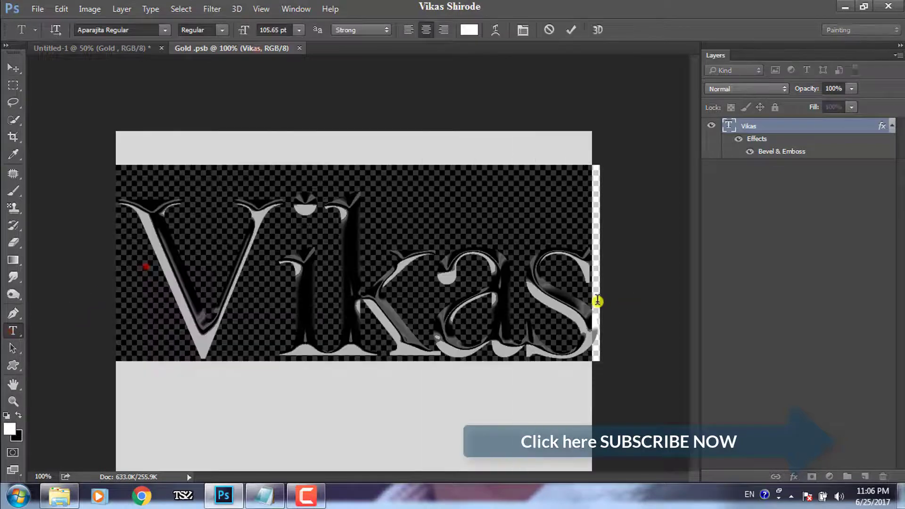
text(tinv)
key(BackSpace)
key(BackSpace)
key(BackSpace)
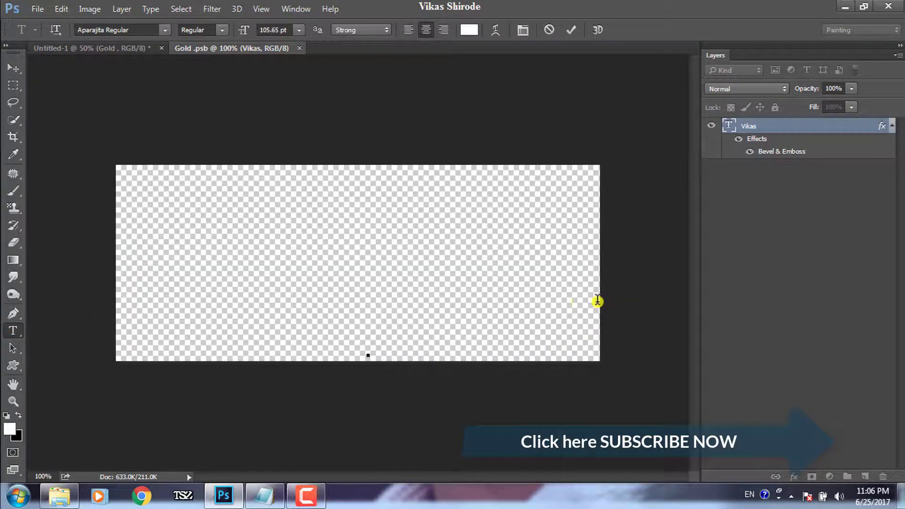
text(Tiny)
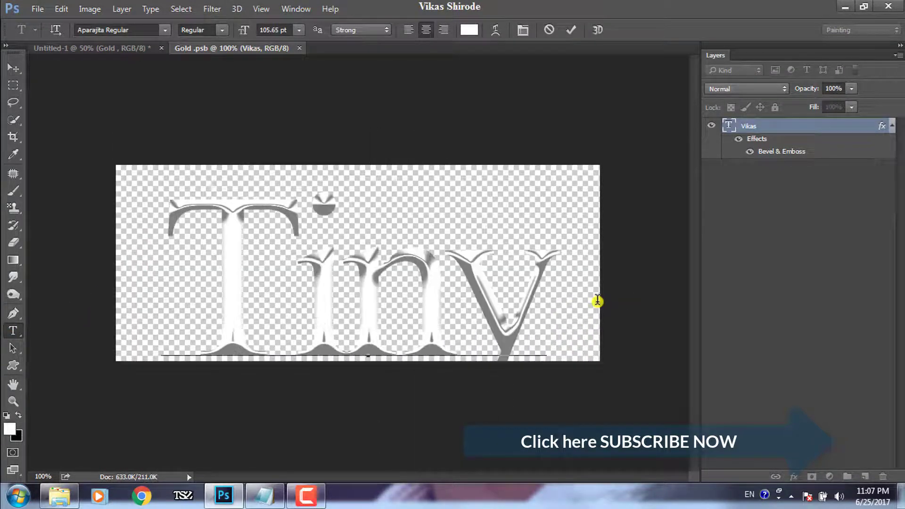
text(pic)
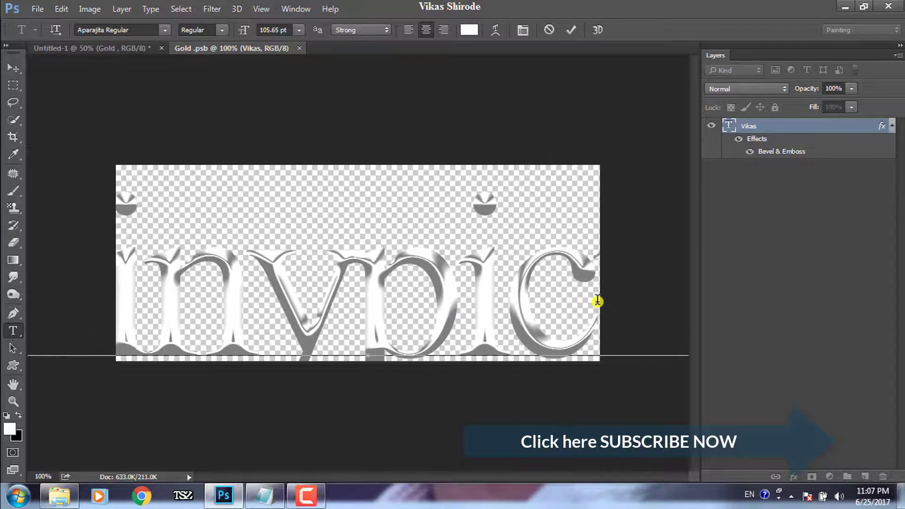
text(tu)
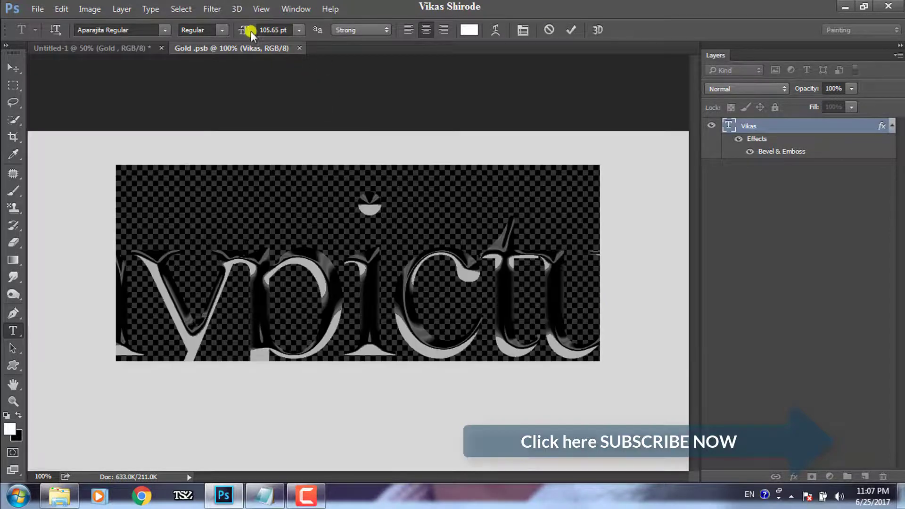
drag(251, 35, 207, 22)
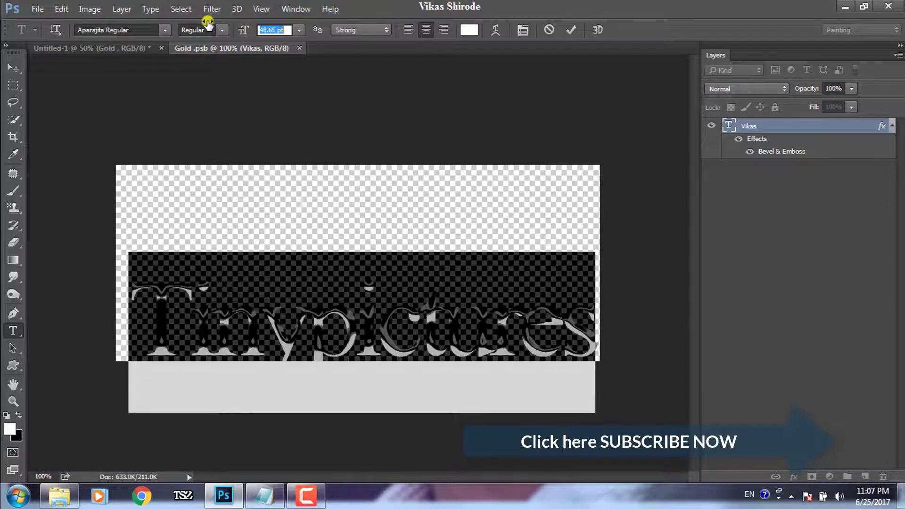
click(13, 68)
drag(351, 329, 348, 299)
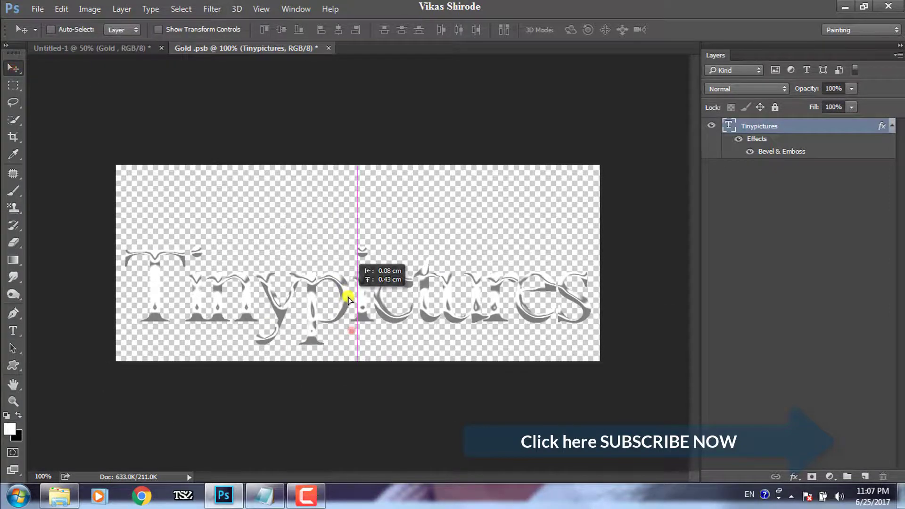
key(ctrl+s)
- Recolour the Tinypictures text to gold ffa800
click(13, 330)
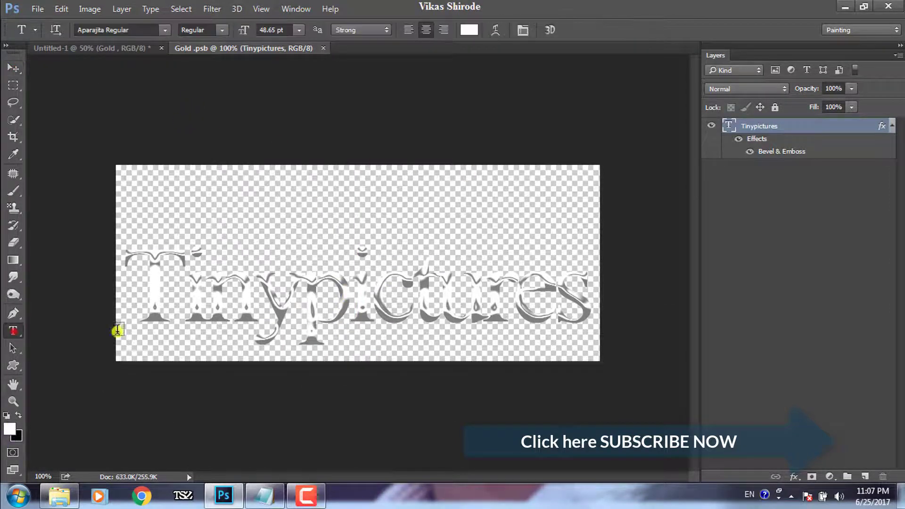
click(144, 301)
key(ctrl+a)
click(469, 29)
drag(426, 178, 481, 69)
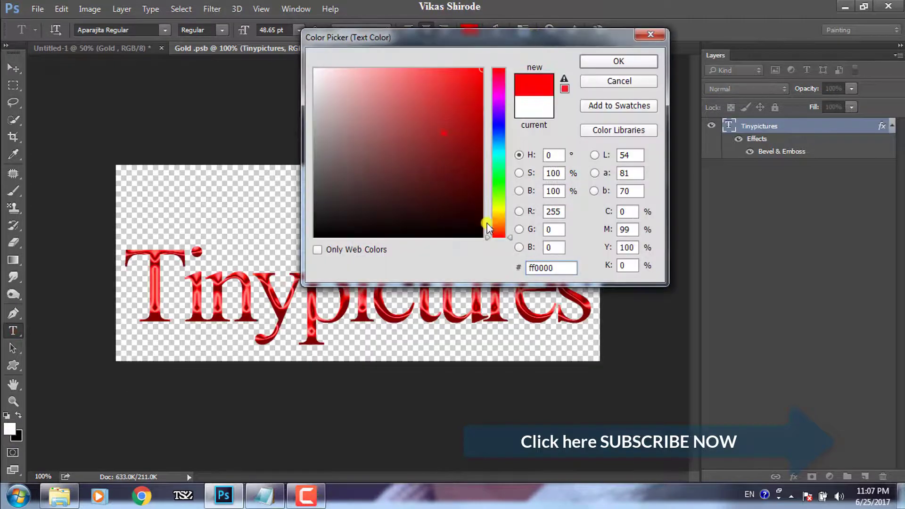
drag(488, 228, 500, 223)
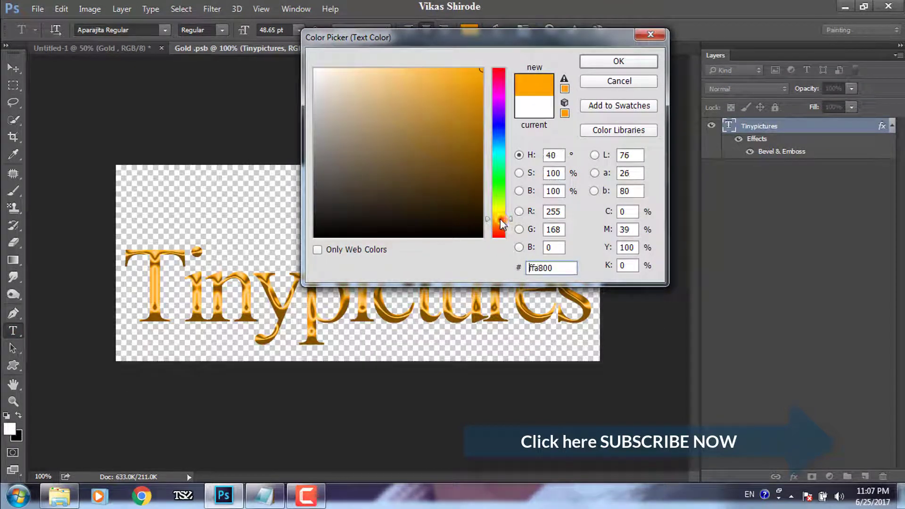
click(618, 61)
click(106, 60)
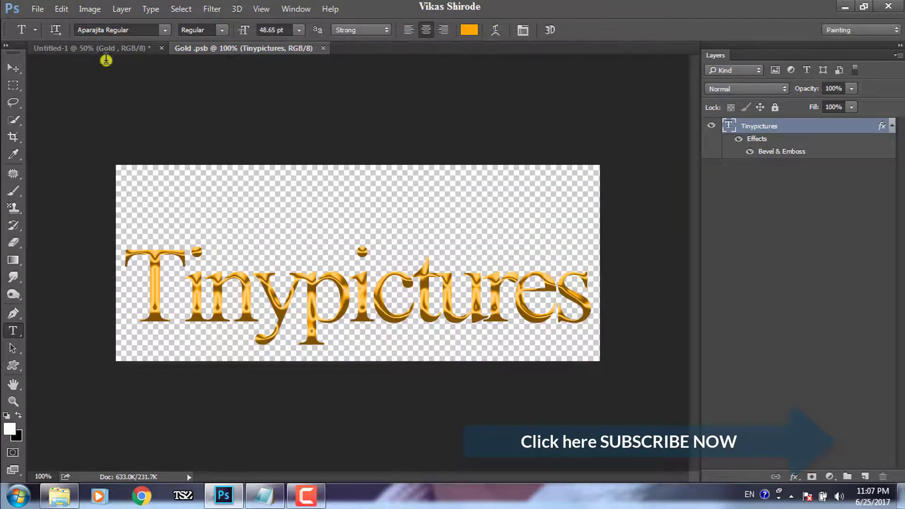
- Nudge the Tinypictures text slightly down and add a new empty layer above Layer 1
key(v)
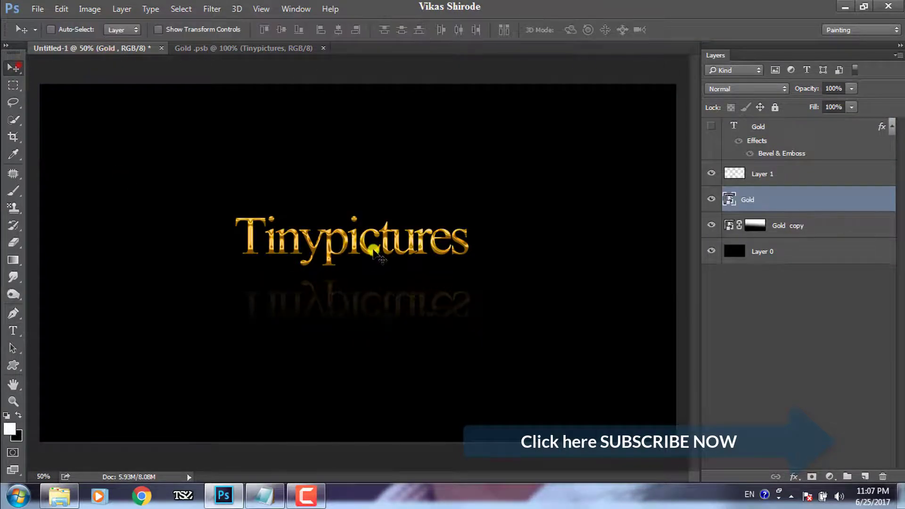
drag(373, 250, 374, 258)
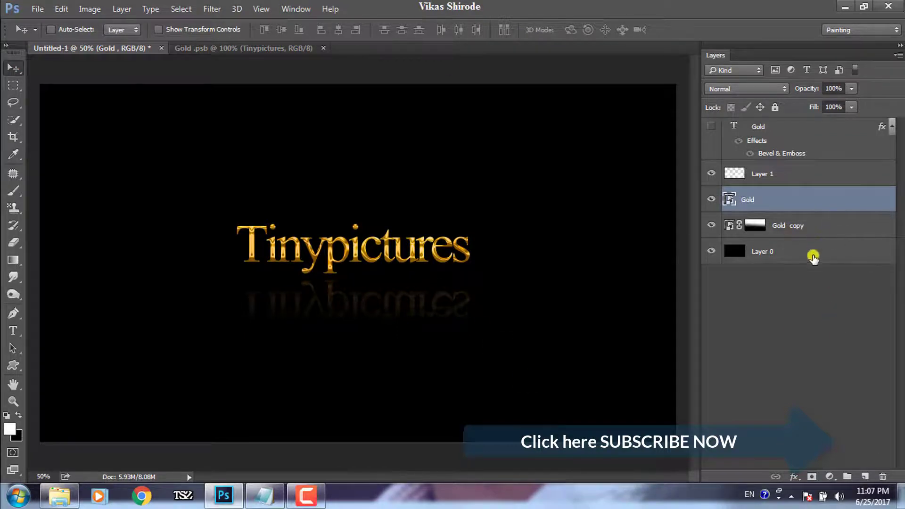
click(803, 174)
click(865, 475)
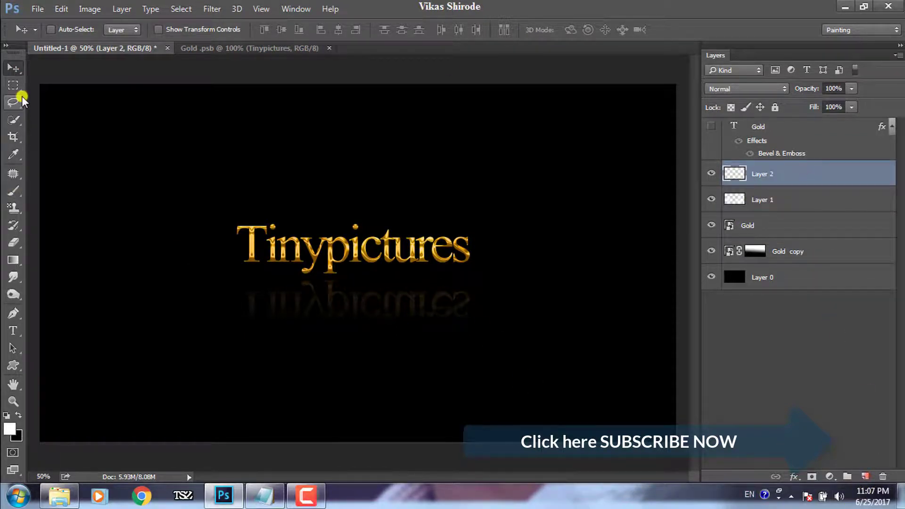
- Load the 20 Divider Brushes set and pick the heart divider brush at 1500 px
click(14, 191)
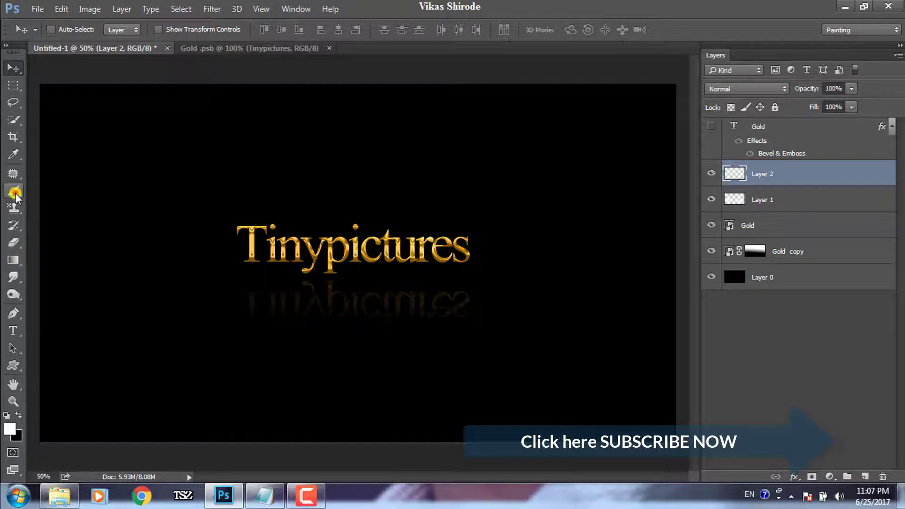
click(67, 30)
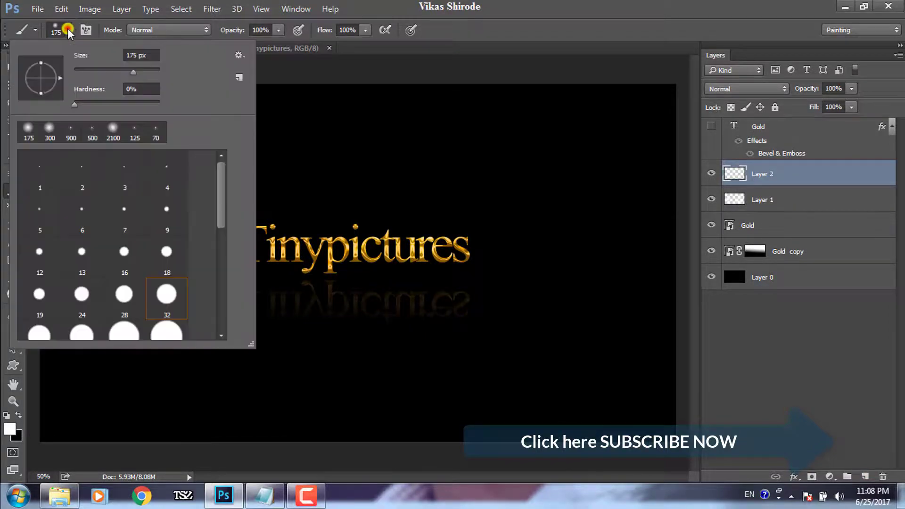
click(238, 54)
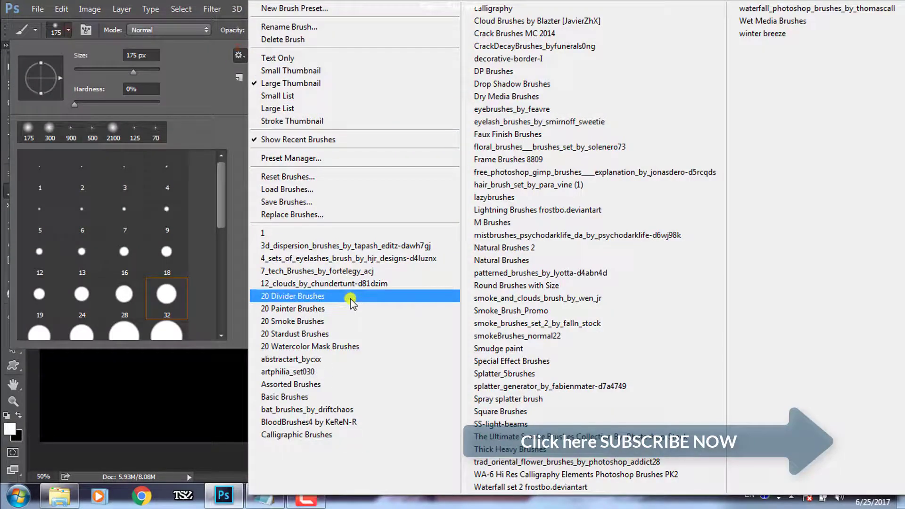
click(326, 296)
click(410, 188)
click(169, 164)
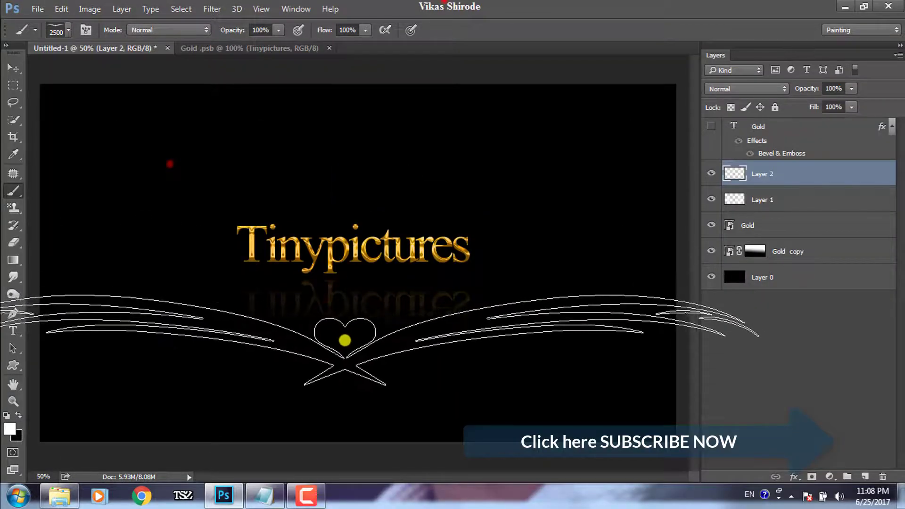
key(bracketleft)
key(bracketleft)
key(bracketleft)
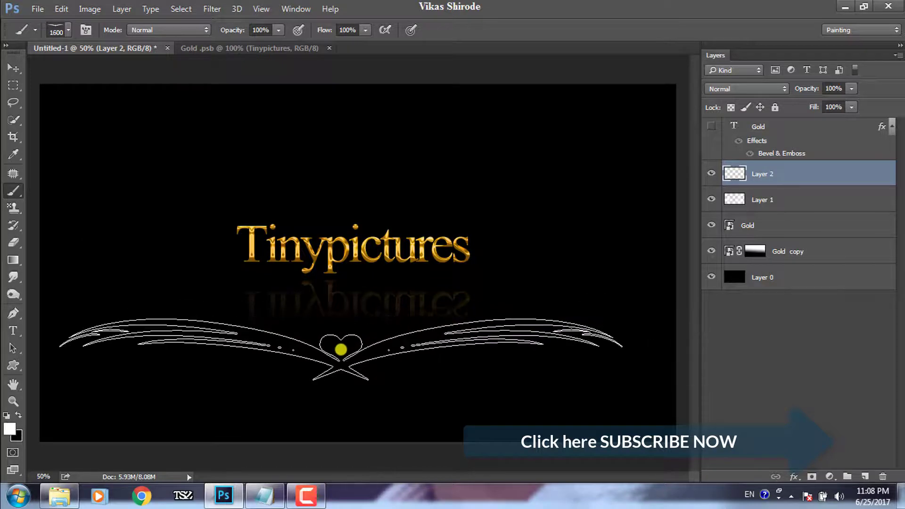
key(bracketleft)
- Switch the foreground to orange and stamp the heart divider beneath the Tinypictures text
click(341, 291)
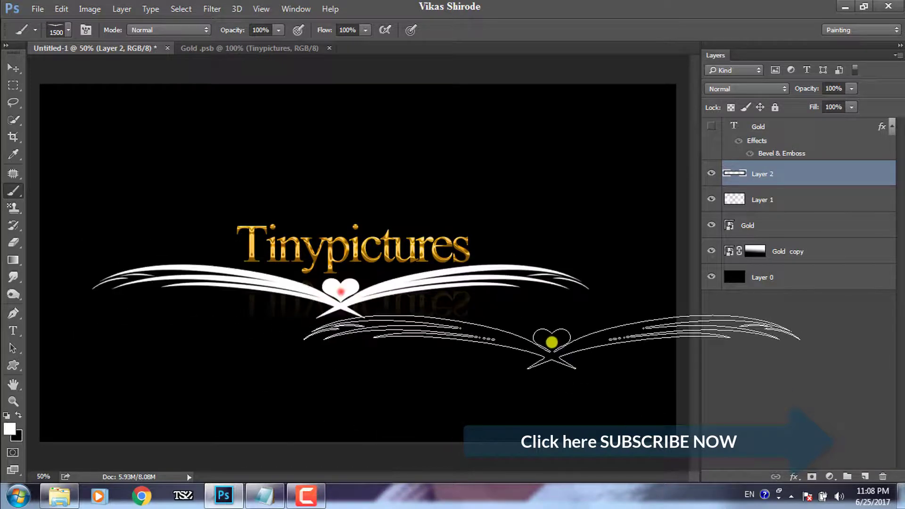
key(ctrl+z)
click(9, 428)
click(501, 232)
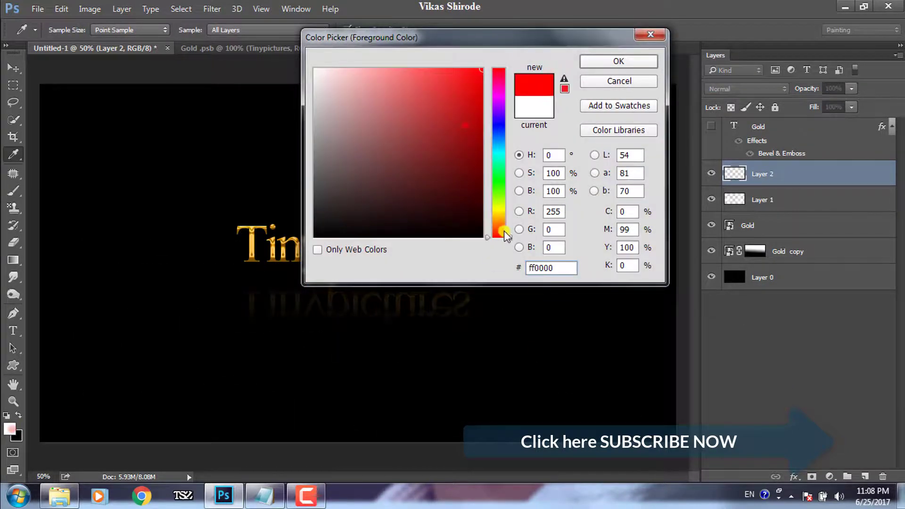
drag(504, 231, 501, 221)
click(618, 61)
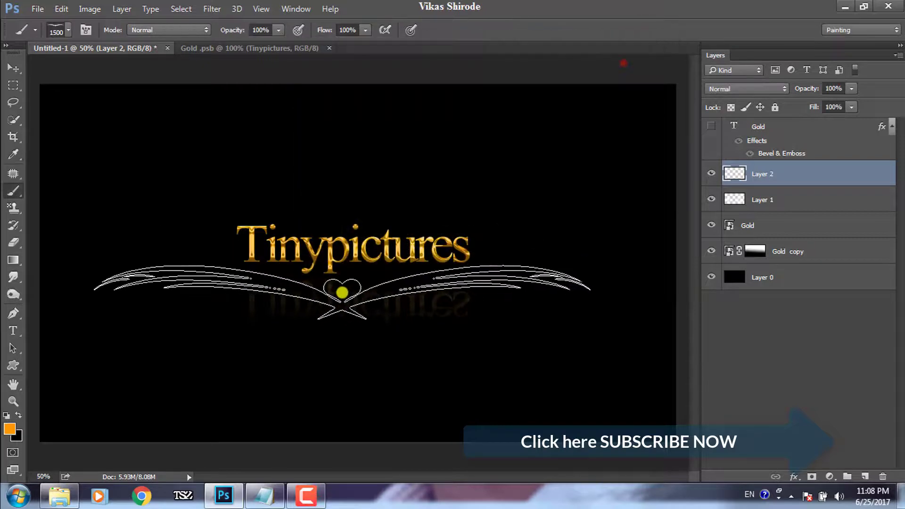
click(340, 291)
- Apply a Bevel & Emboss to the ornament with reduced depth and size
click(799, 473)
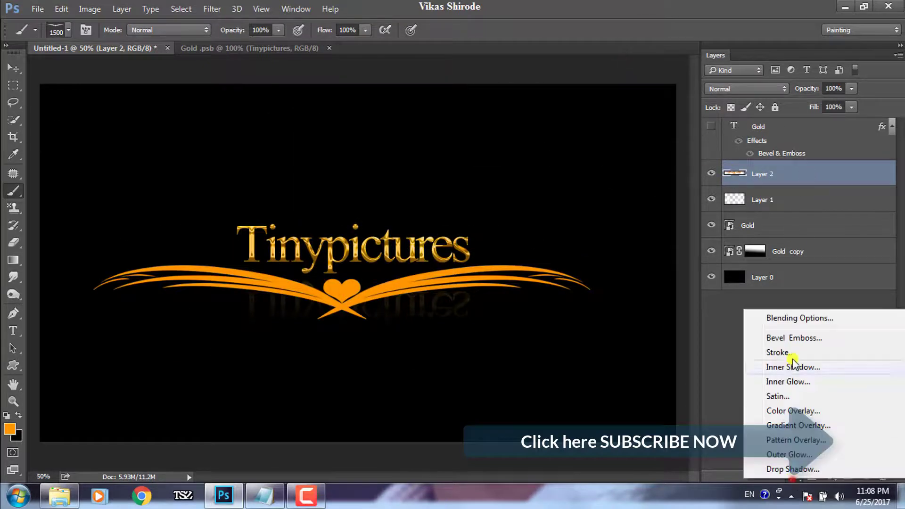
click(803, 335)
mouse_move(365, 57)
mouse_down()
mouse_move(608, 59)
mouse_move(602, 49)
mouse_up()
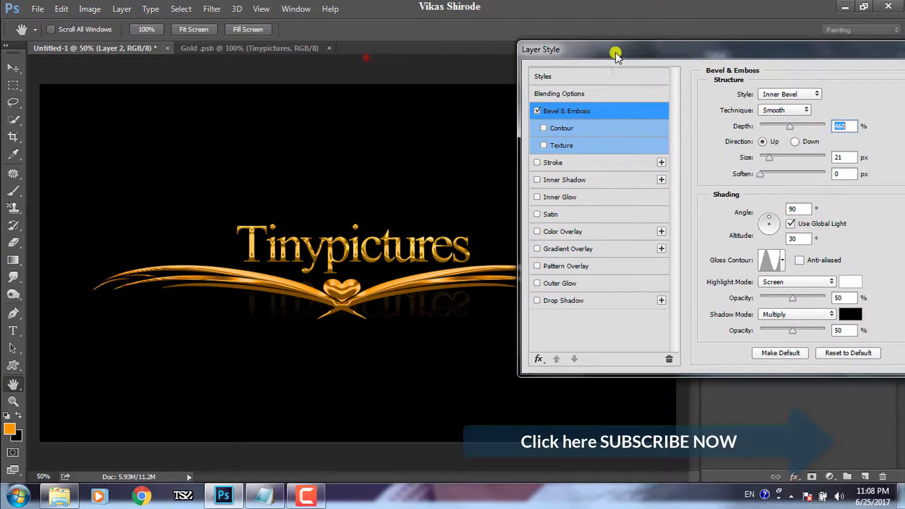
drag(794, 126, 787, 125)
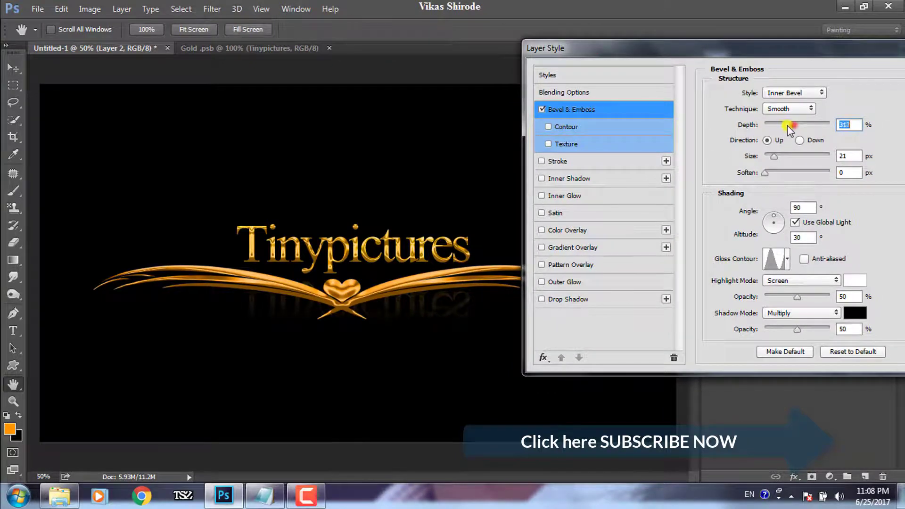
drag(774, 155, 772, 161)
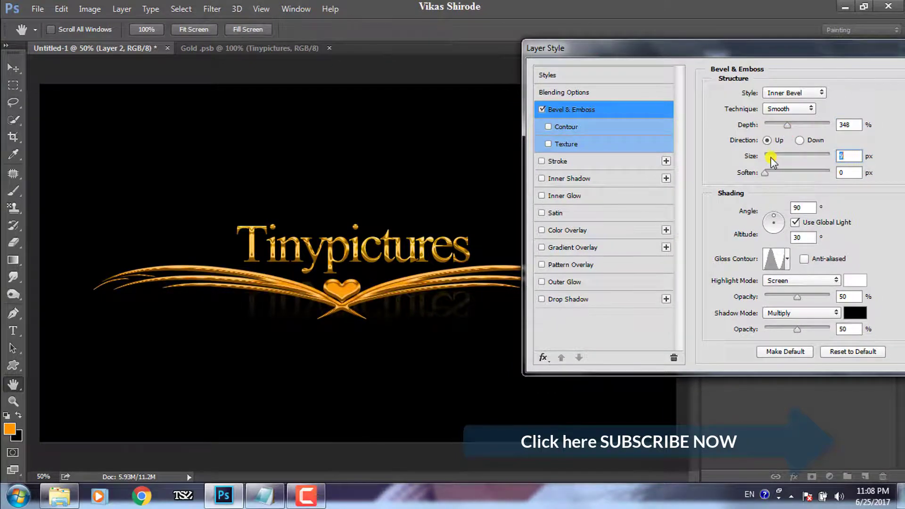
drag(786, 124, 789, 133)
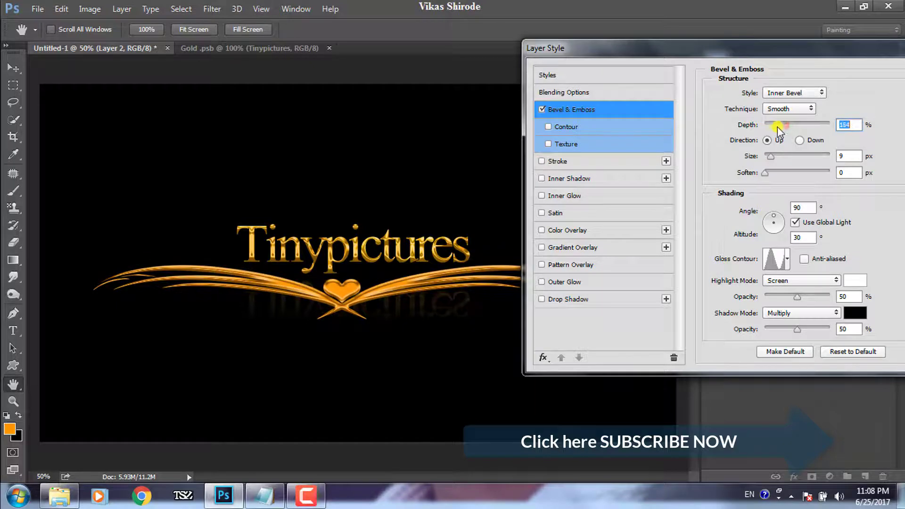
drag(737, 48, 326, 215)
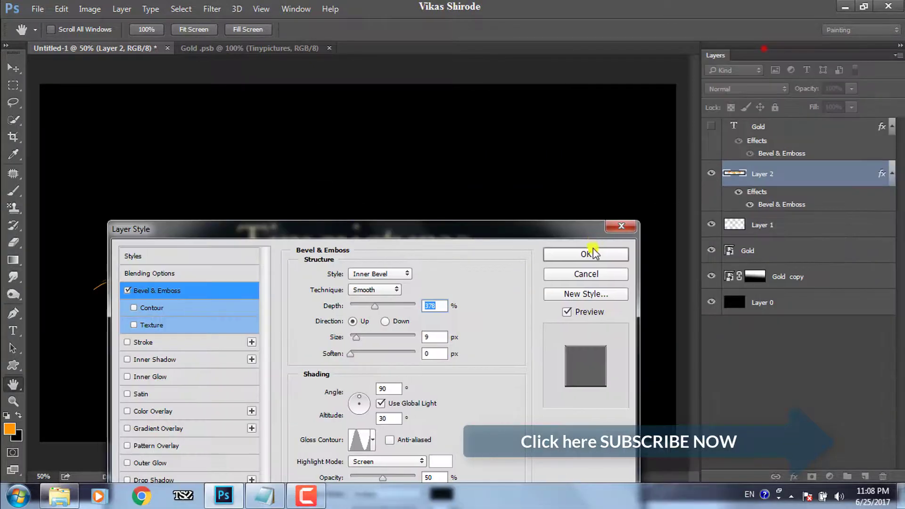
click(593, 251)
- Hide the reflection layer and move the wing ornament above the text
click(12, 71)
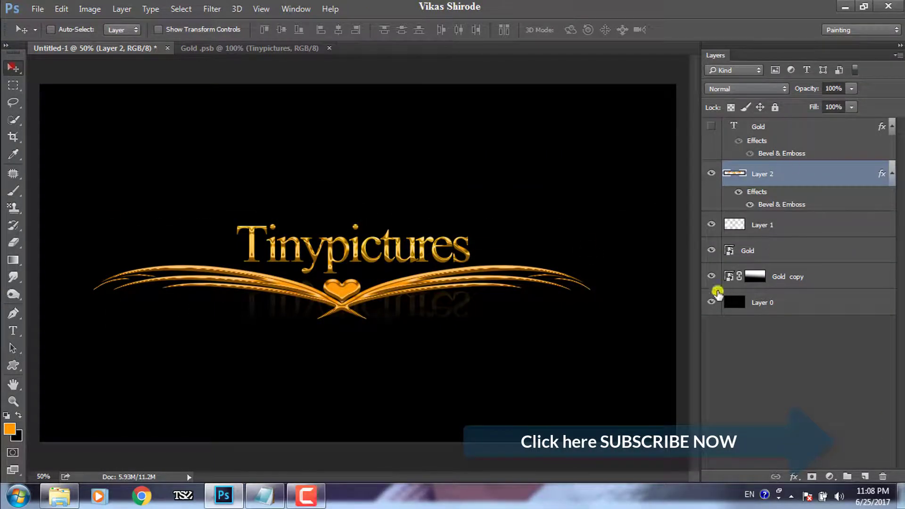
click(711, 276)
drag(347, 292, 358, 198)
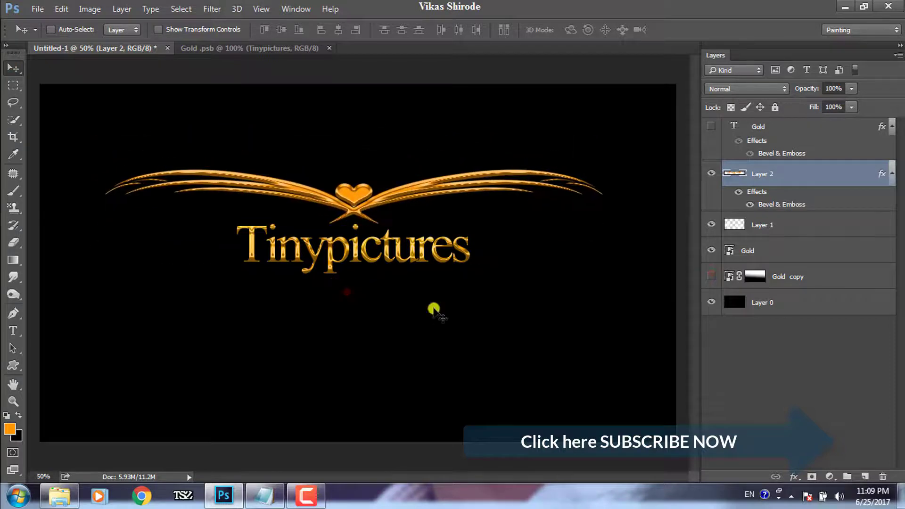
- Edit the Gold text's embedded Tinypictures document, save it, and return to the composition
double_click(729, 250)
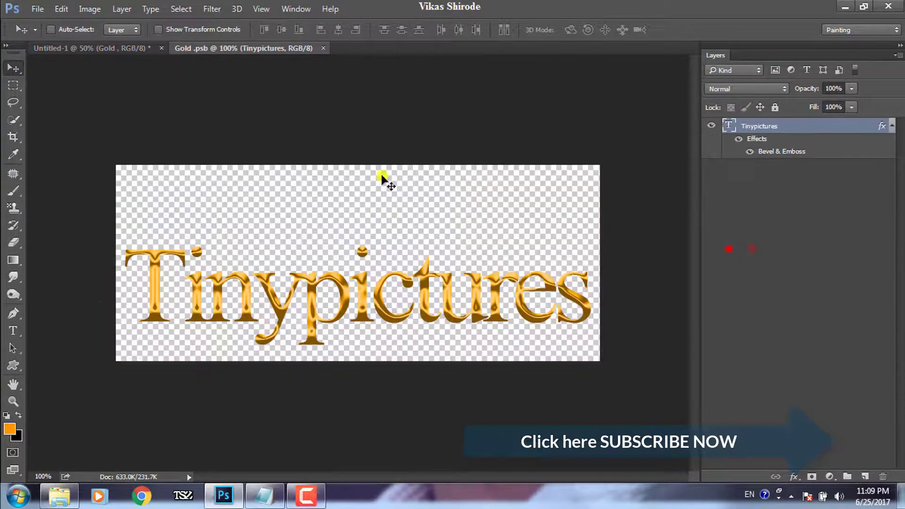
click(13, 330)
drag(128, 268, 780, 336)
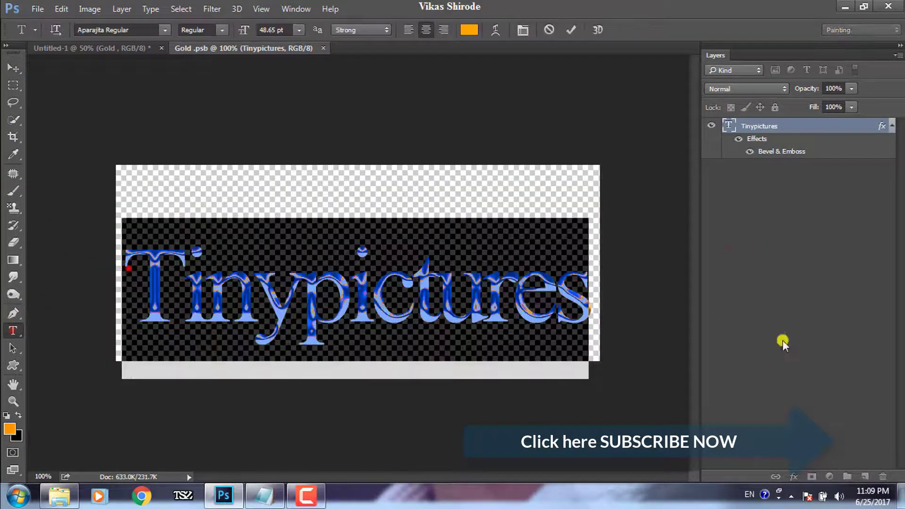
click(14, 70)
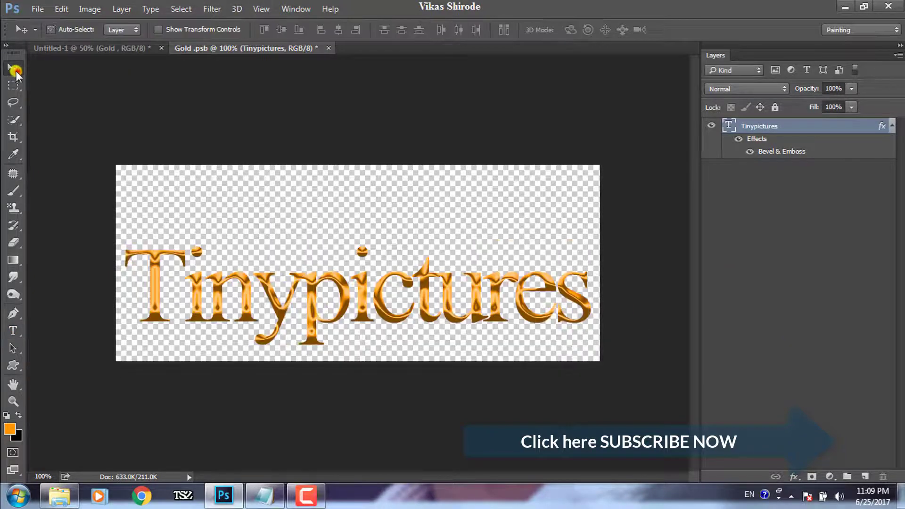
key(ctrl+s)
click(122, 49)
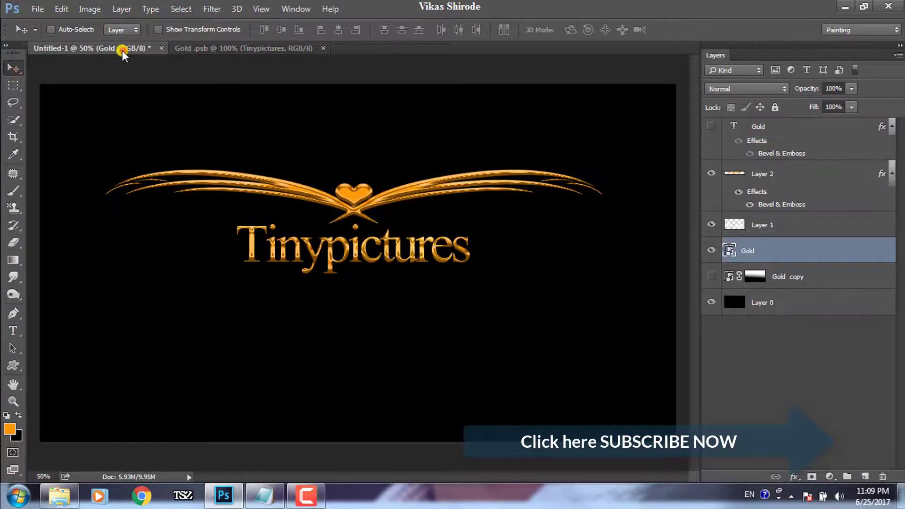
- Draw an orange splatter custom shape on a new layer, centred below the text
click(797, 178)
click(864, 477)
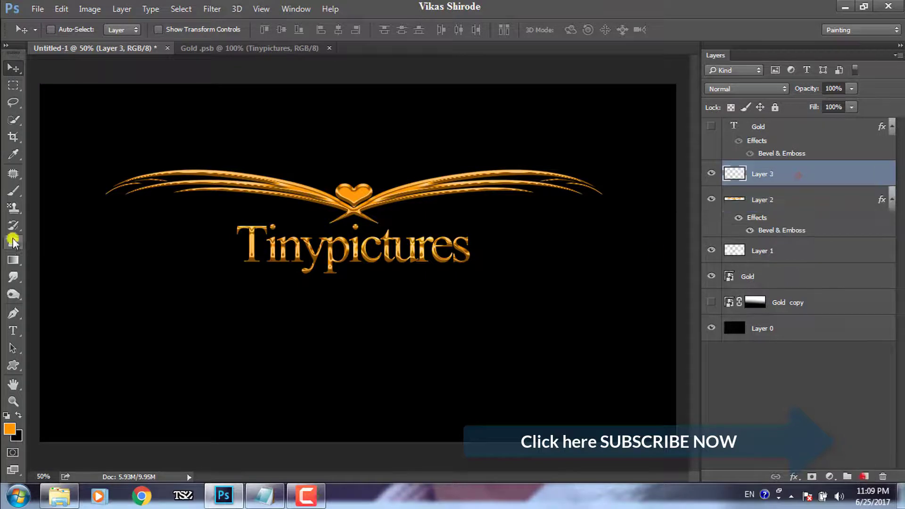
click(13, 365)
click(80, 426)
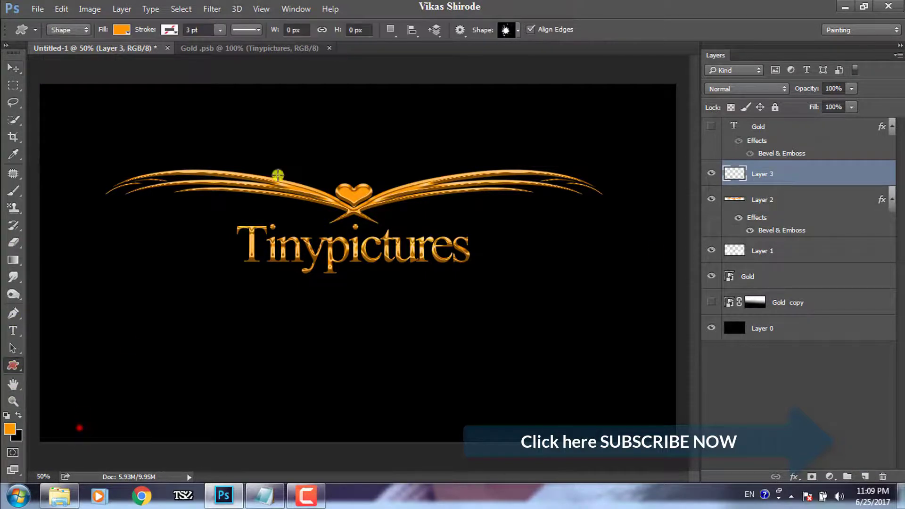
drag(170, 311, 301, 432)
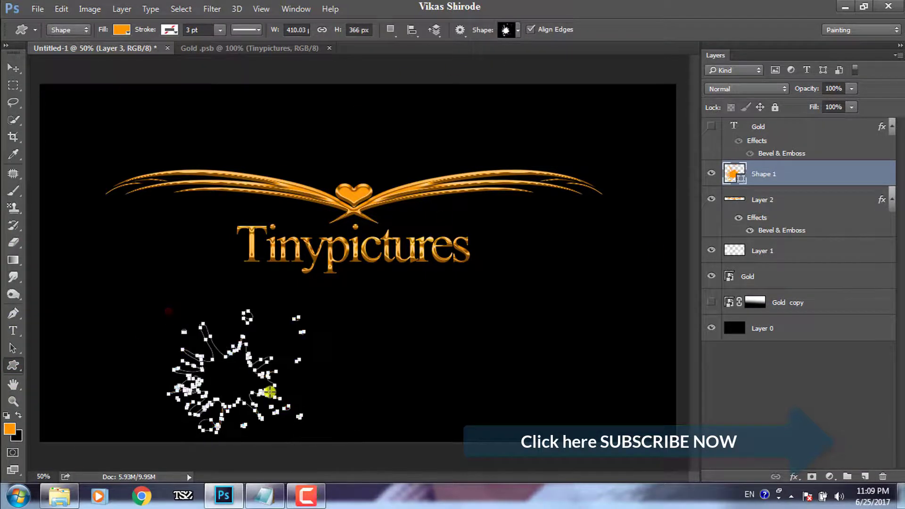
click(13, 69)
drag(266, 384, 405, 346)
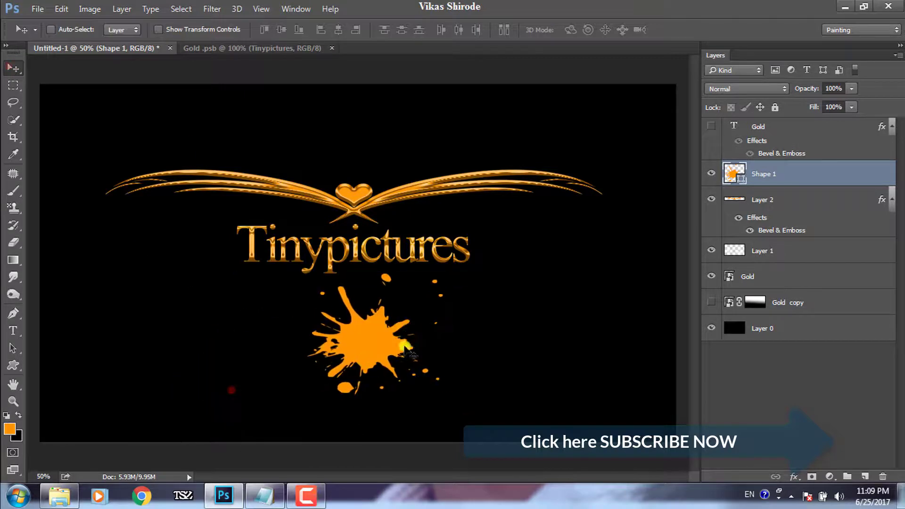
- Give the splatter a Bevel & Emboss with depth 317% and size 29 px
click(797, 477)
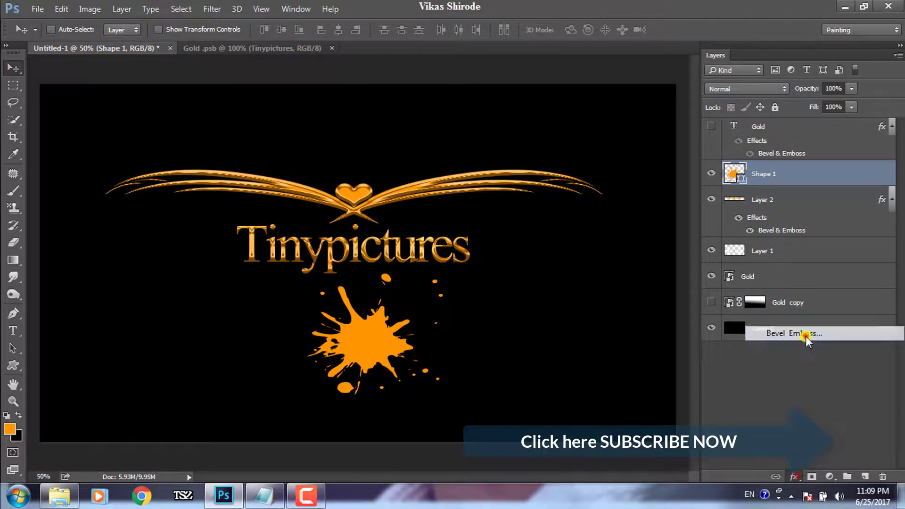
click(792, 326)
drag(737, 144, 750, 143)
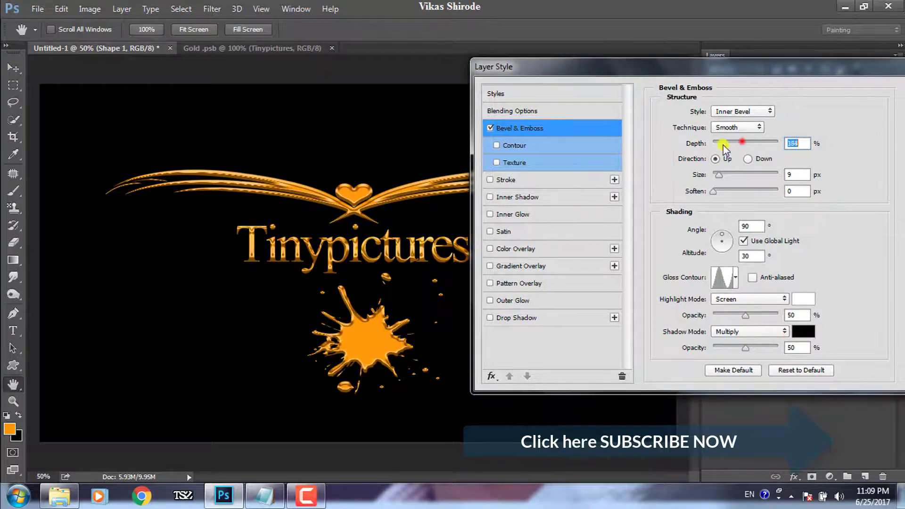
mouse_move(718, 175)
mouse_down()
mouse_move(728, 175)
mouse_move(679, 197)
mouse_up()
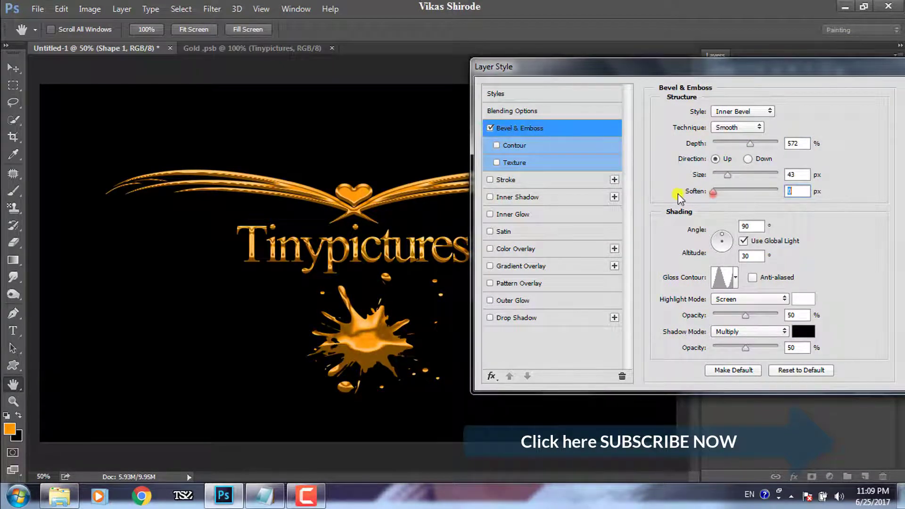
click(748, 158)
click(716, 159)
drag(727, 175, 737, 180)
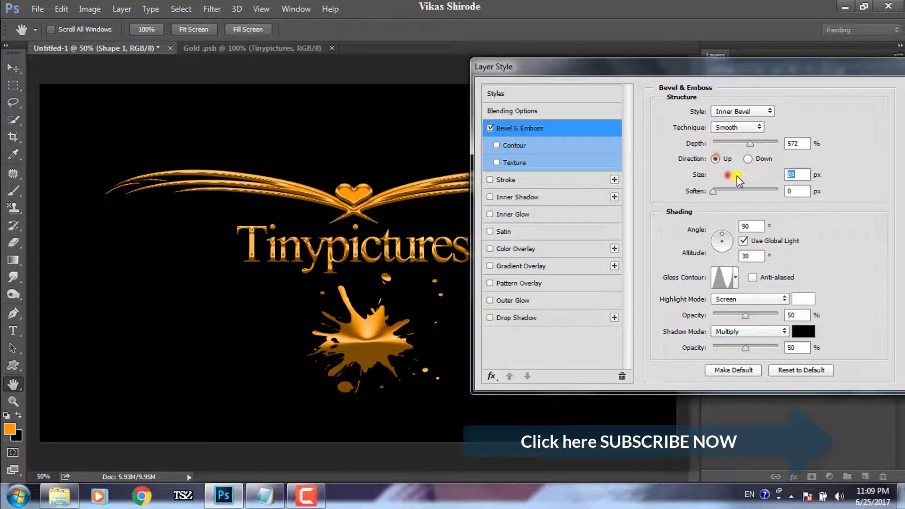
drag(746, 144, 733, 146)
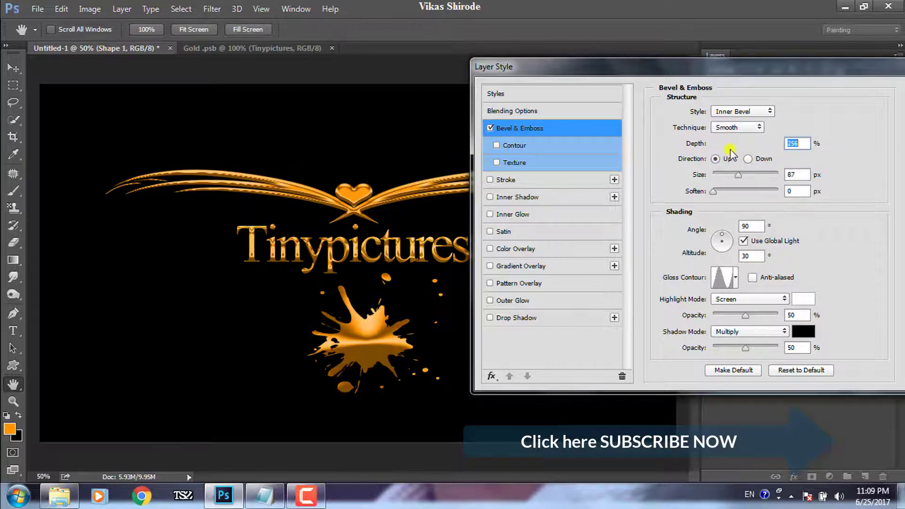
drag(733, 176, 725, 178)
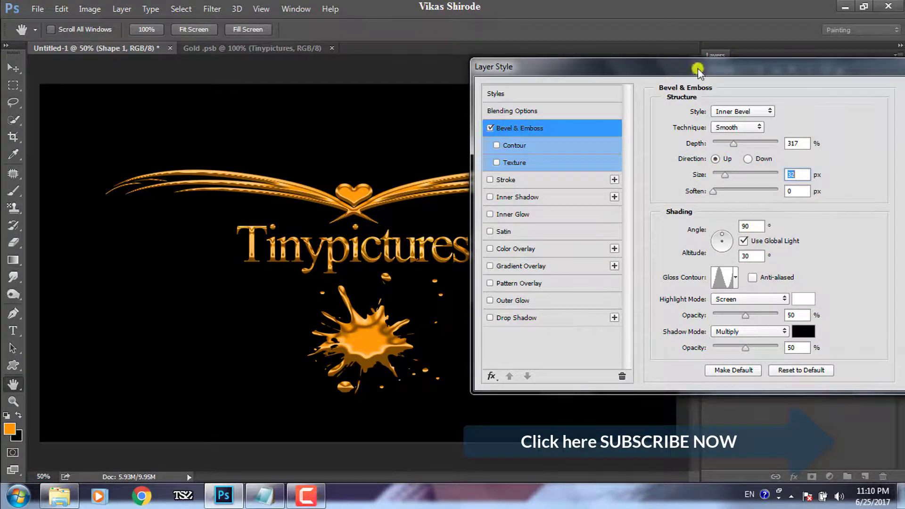
drag(697, 68, 610, 68)
key(Return)
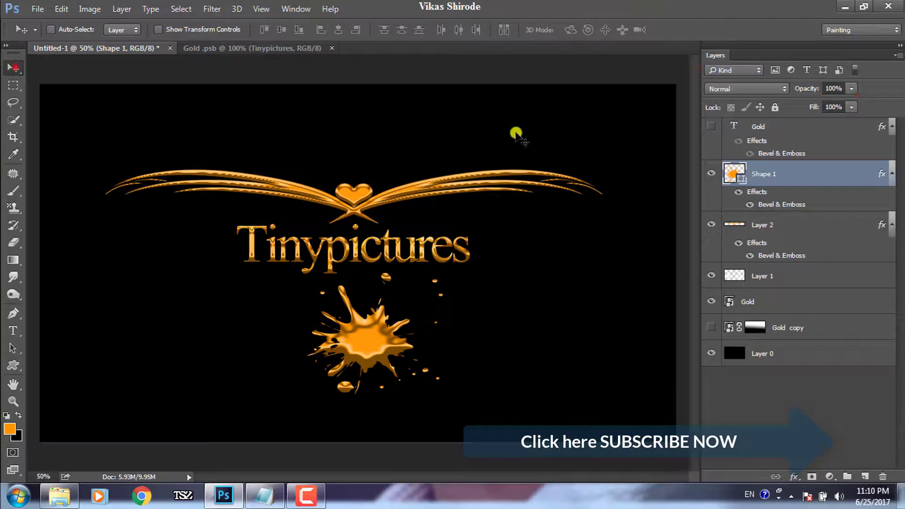
- Nudge the splatter left, hide it and the gold text, and place centred 'Thank you for watching' text
drag(354, 193, 347, 199)
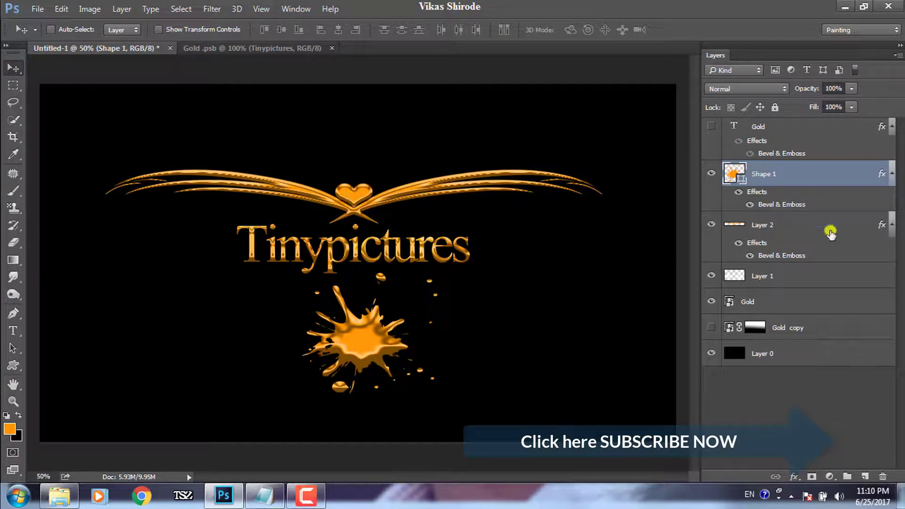
click(864, 476)
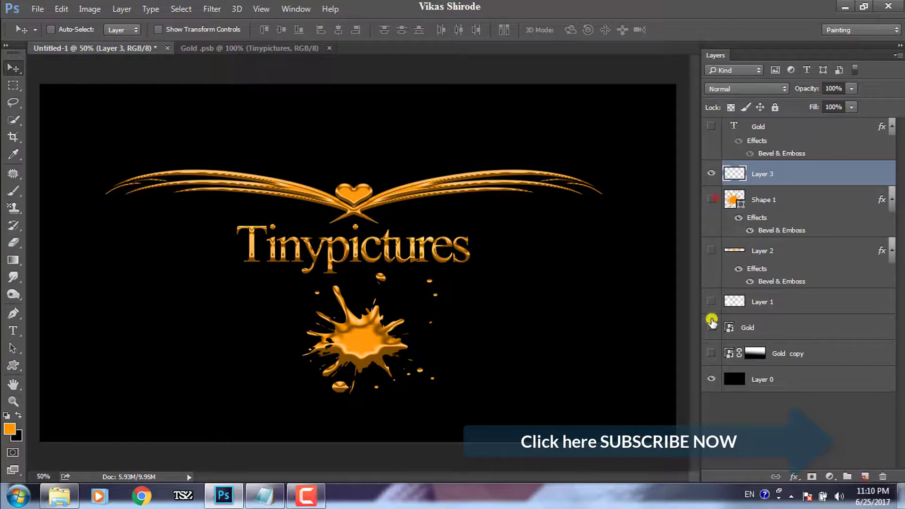
click(712, 322)
click(11, 330)
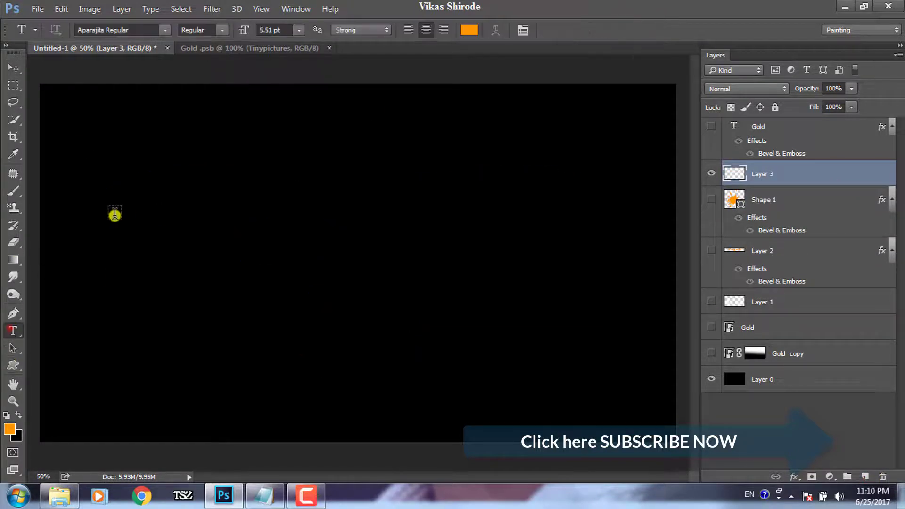
click(114, 214)
text(Thank you for watching)
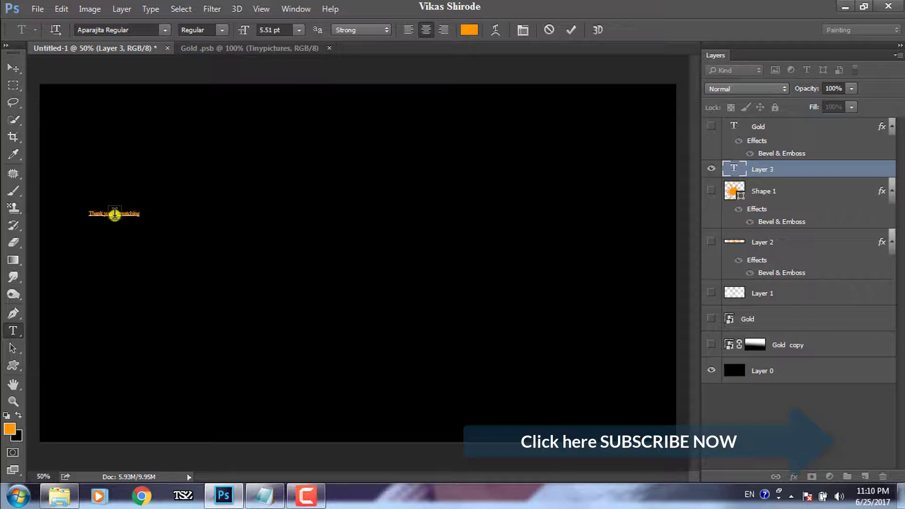
click(13, 68)
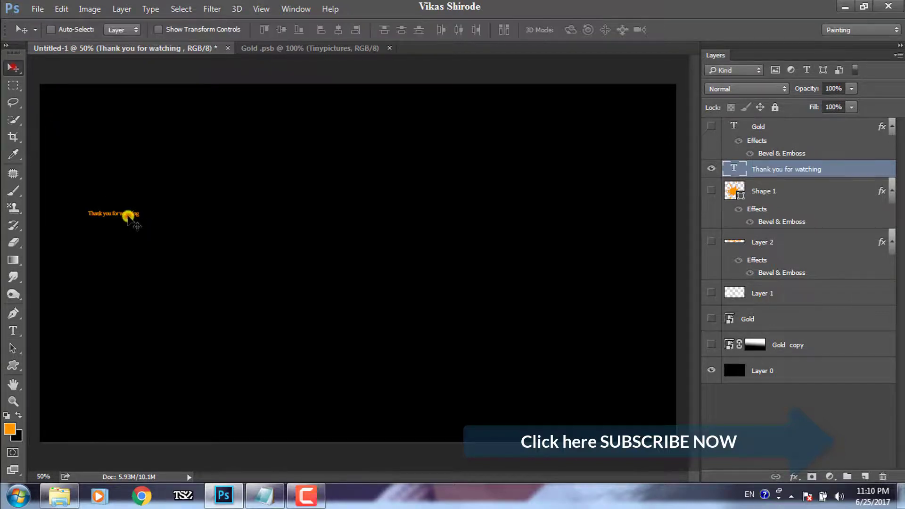
drag(128, 216, 319, 288)
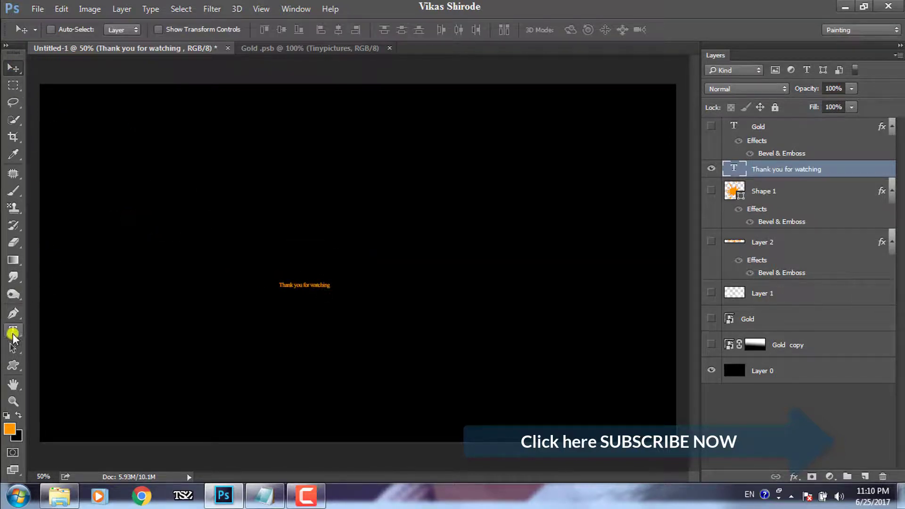
- Replace it with the title text at 37.51 pt and move it up to the canvas centre
click(13, 333)
drag(280, 285, 346, 287)
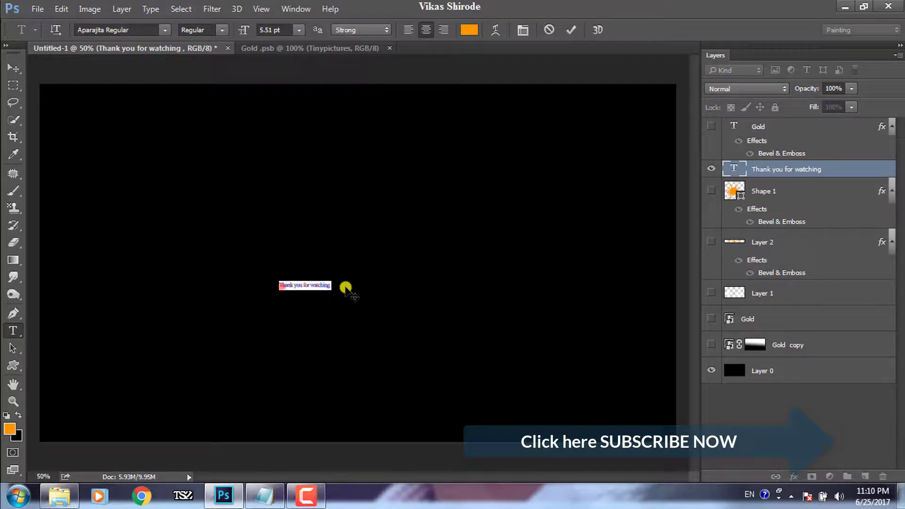
key(BackSpace)
text(how to make gold effects in photosh)
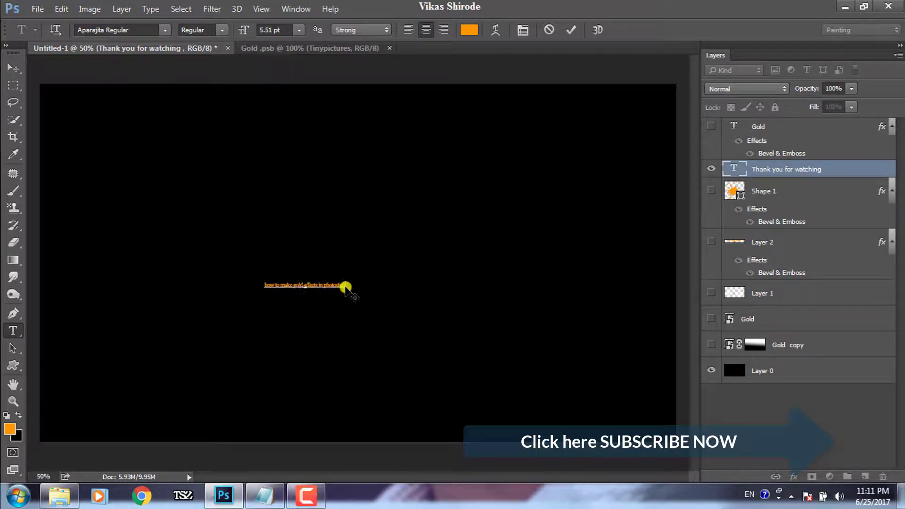
key(ctrl+a)
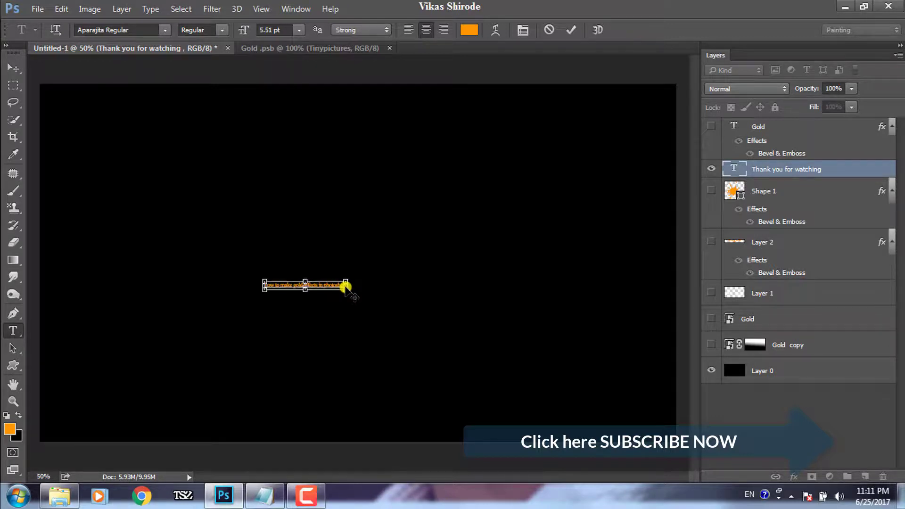
drag(244, 29, 266, 38)
key(ctrl+Return)
key(v)
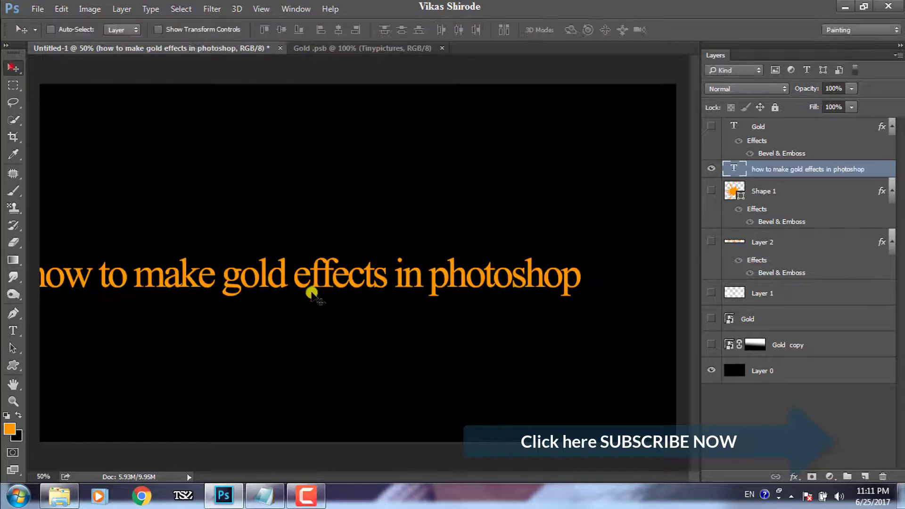
drag(314, 277, 379, 253)
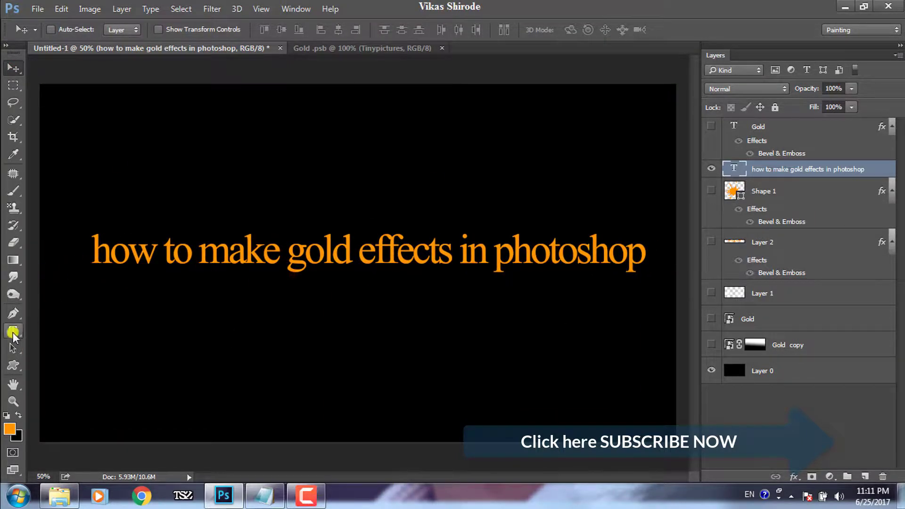
- Capitalise the title's first letter so it reads 'How'
click(13, 330)
drag(110, 255, 87, 254)
text(H)
click(14, 68)
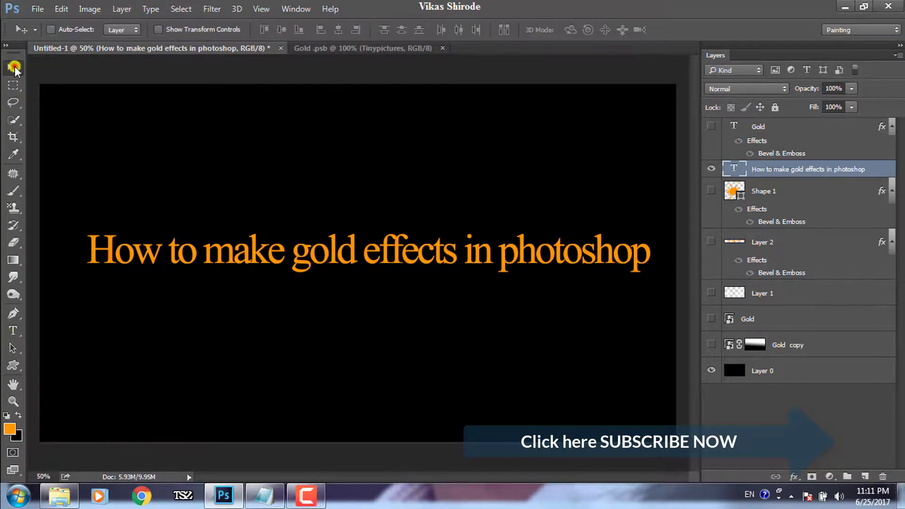
- Apply a Bevel & Emboss with reduced depth and size to the title, then add an empty layer
click(794, 477)
click(801, 340)
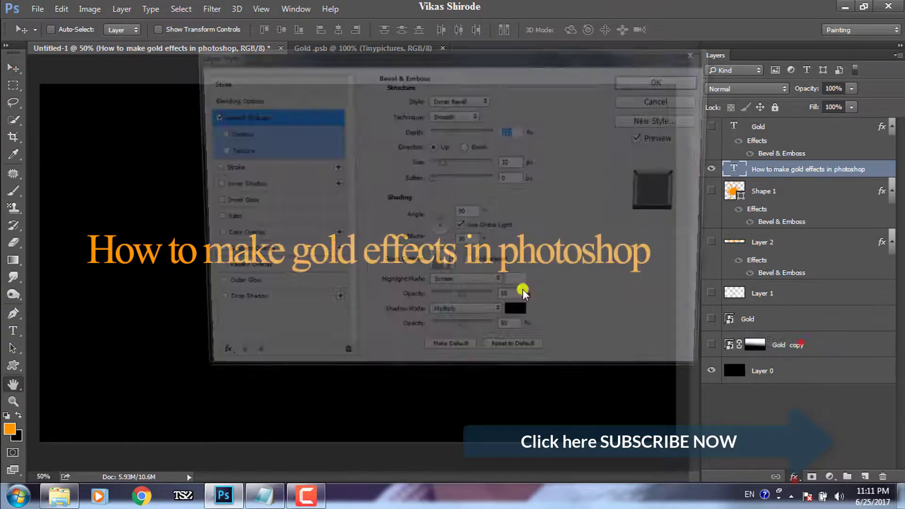
mouse_move(410, 120)
mouse_down()
mouse_move(867, 64)
mouse_move(838, 65)
mouse_up()
mouse_move(877, 144)
mouse_down()
mouse_move(866, 146)
mouse_move(863, 180)
mouse_up()
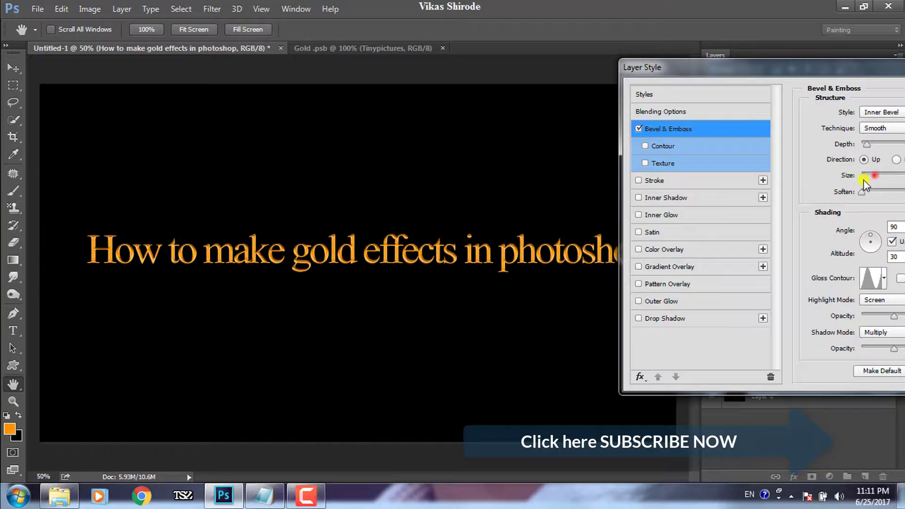
drag(867, 145, 876, 147)
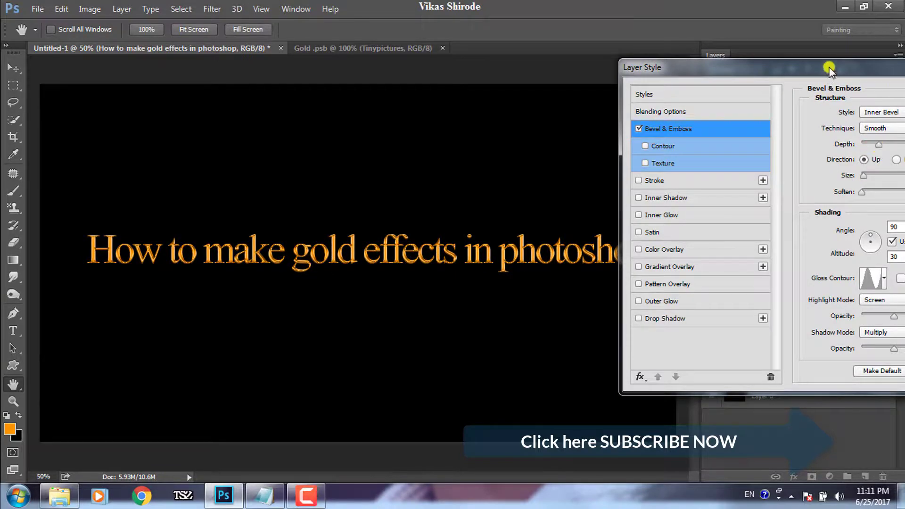
drag(830, 70, 512, 97)
click(763, 116)
key(v)
click(864, 476)
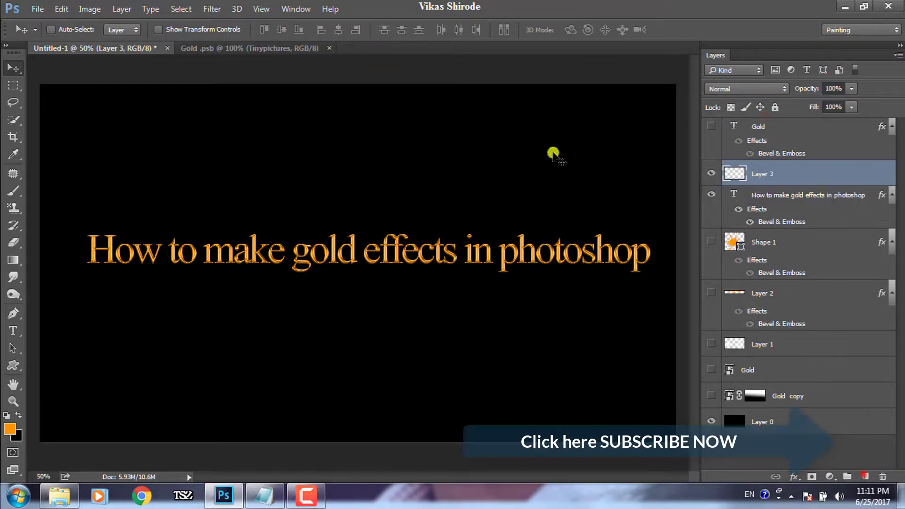
- Stamp a white heart-divider ornament beneath the title with the Brush tool
click(13, 190)
click(7, 415)
click(358, 290)
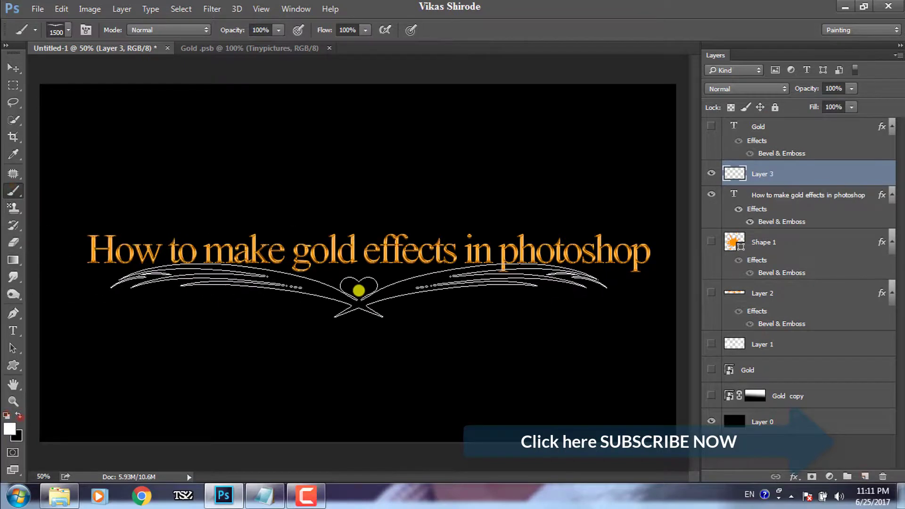
click(344, 299)
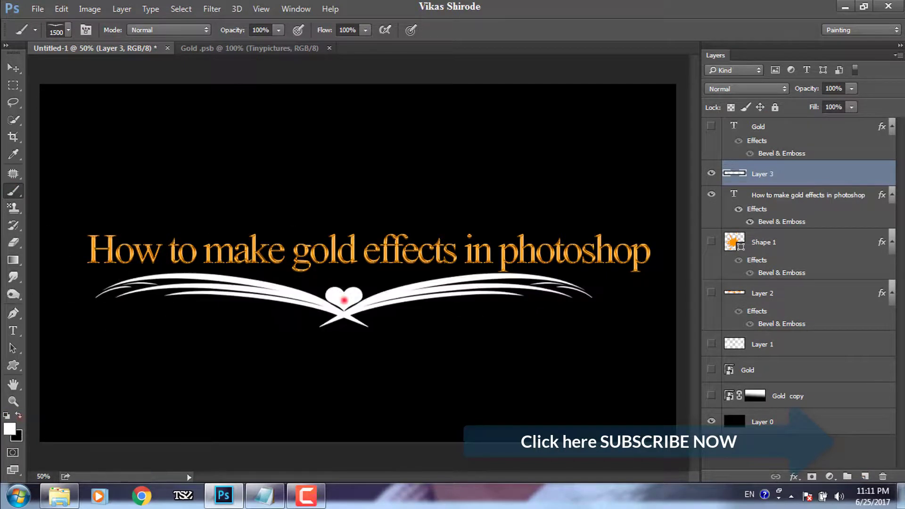
- Add a Bevel & Emboss effect to the ornament layer
click(795, 476)
click(794, 346)
drag(351, 94, 657, 77)
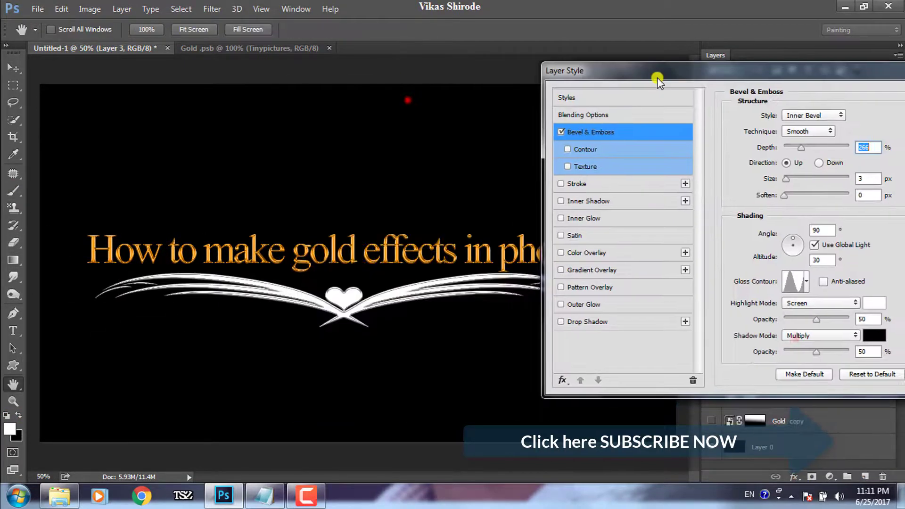
drag(723, 87, 306, 91)
click(632, 116)
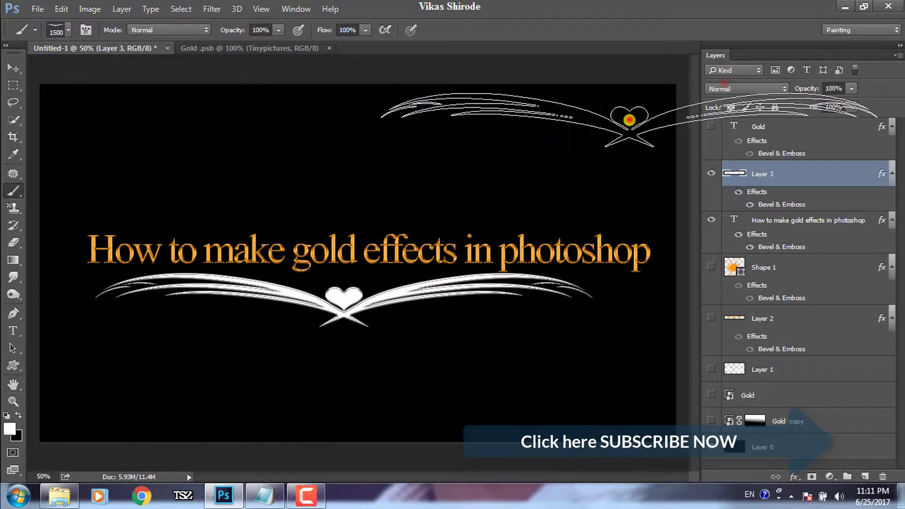
- Fill the ornament's shape with red, then with orange ffb400
key(i)
click(10, 428)
drag(436, 113, 482, 69)
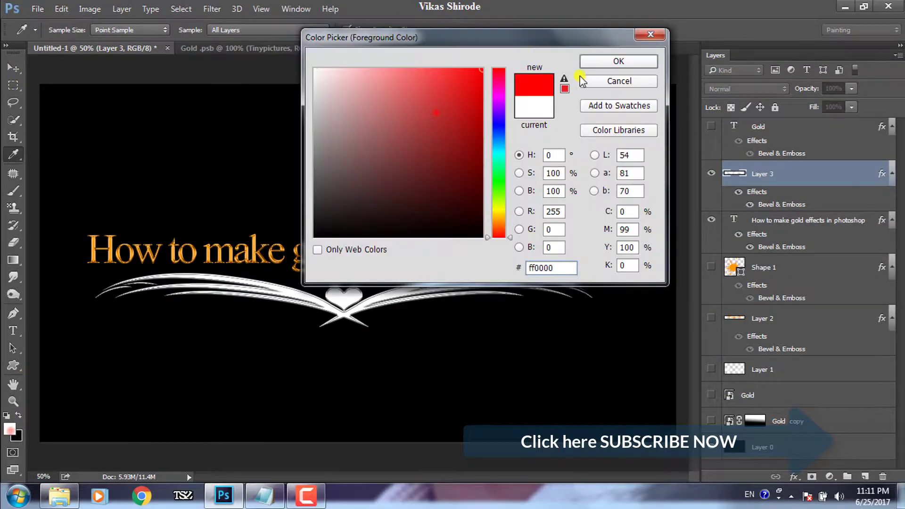
click(614, 61)
ctrl+click(735, 174)
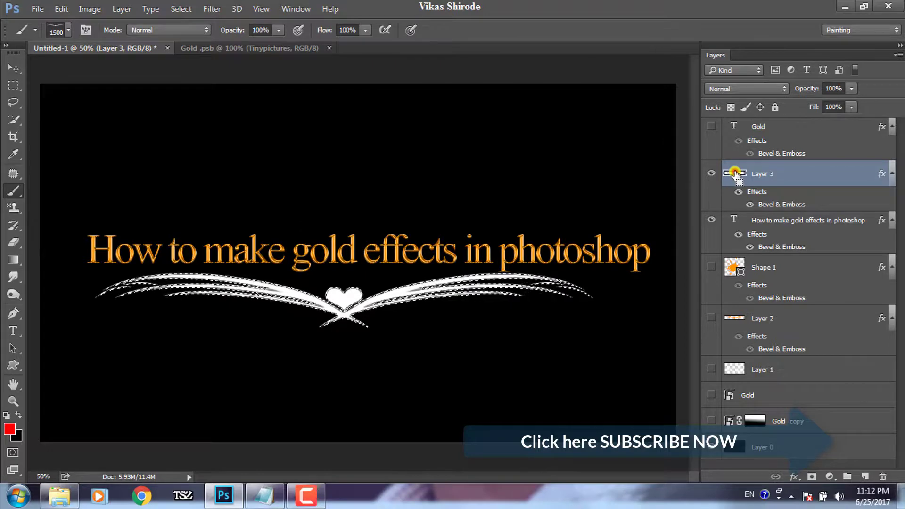
key(alt+BackSpace)
click(10, 430)
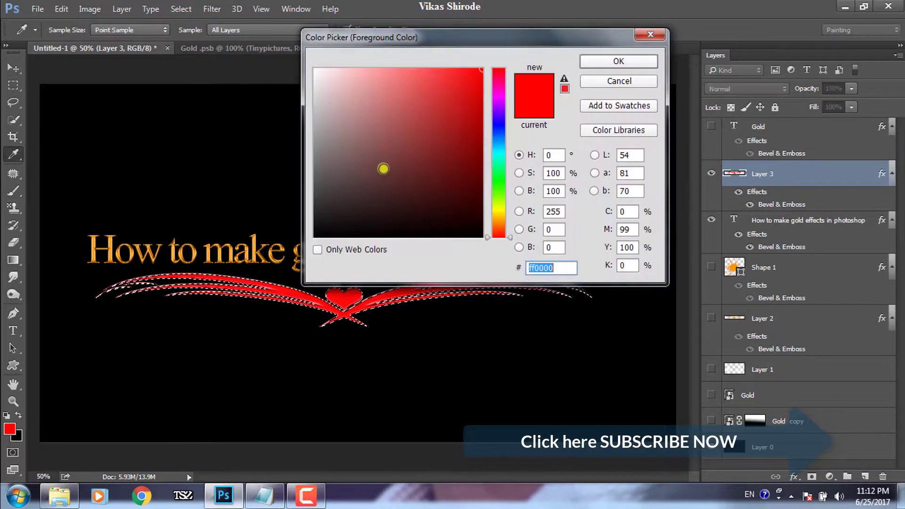
click(498, 217)
click(616, 60)
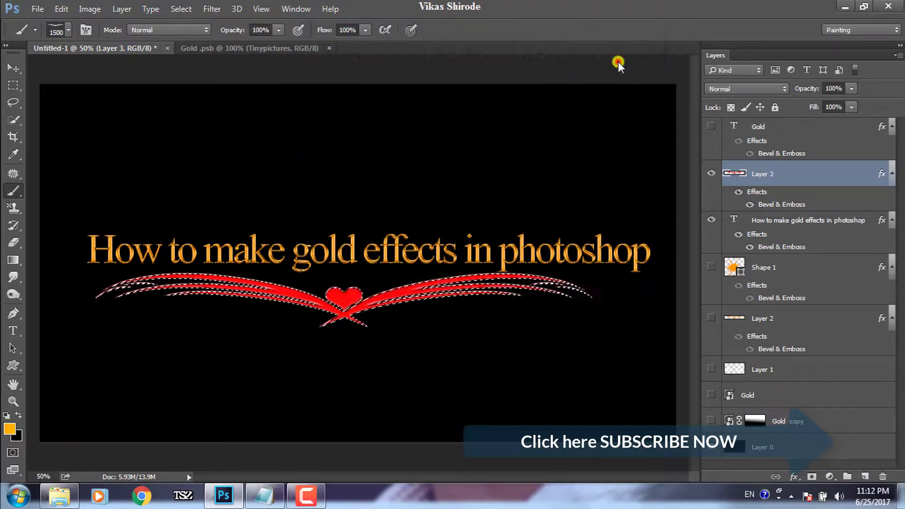
key(alt+BackSpace)
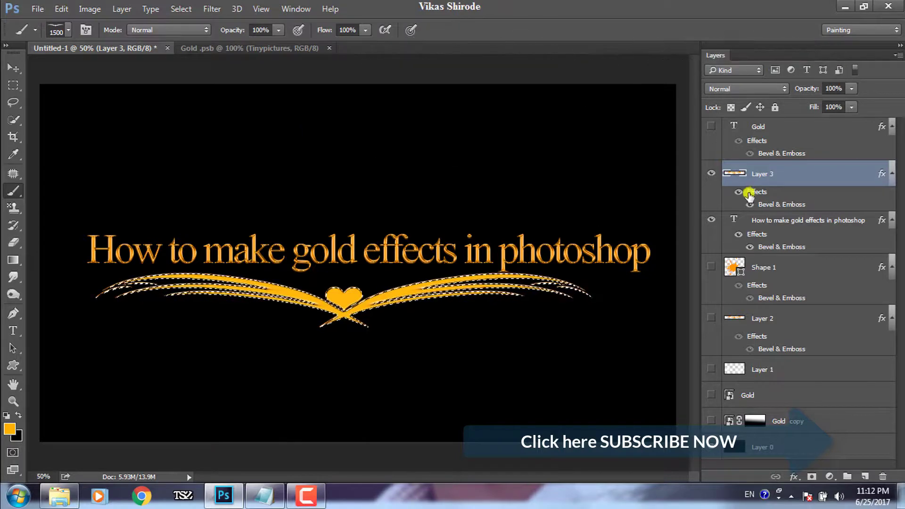
- Deepen the ornament's bevel to depth 643 with size 13 px
double_click(775, 206)
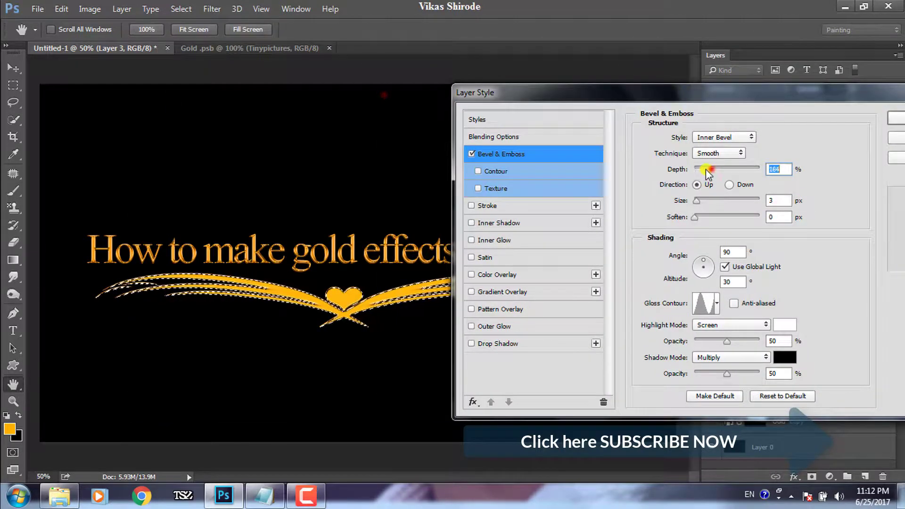
drag(711, 169, 714, 169)
drag(695, 201, 701, 202)
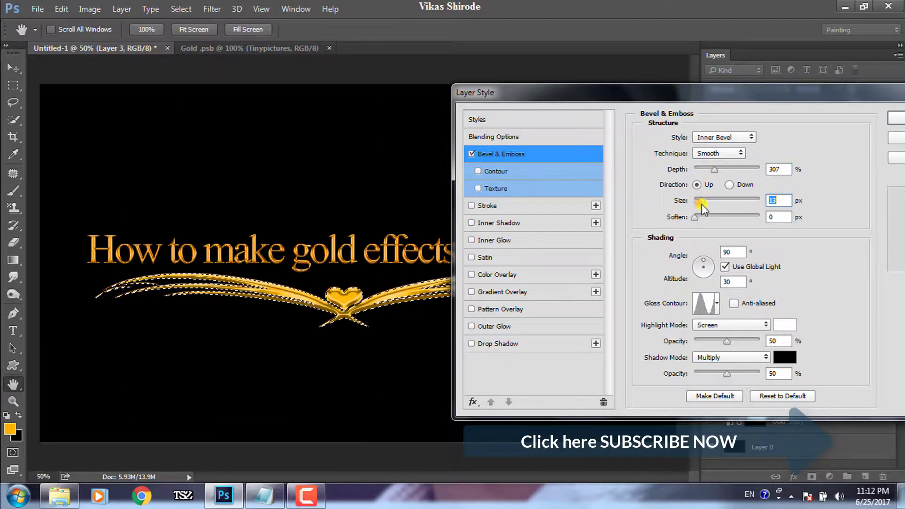
drag(714, 169, 738, 169)
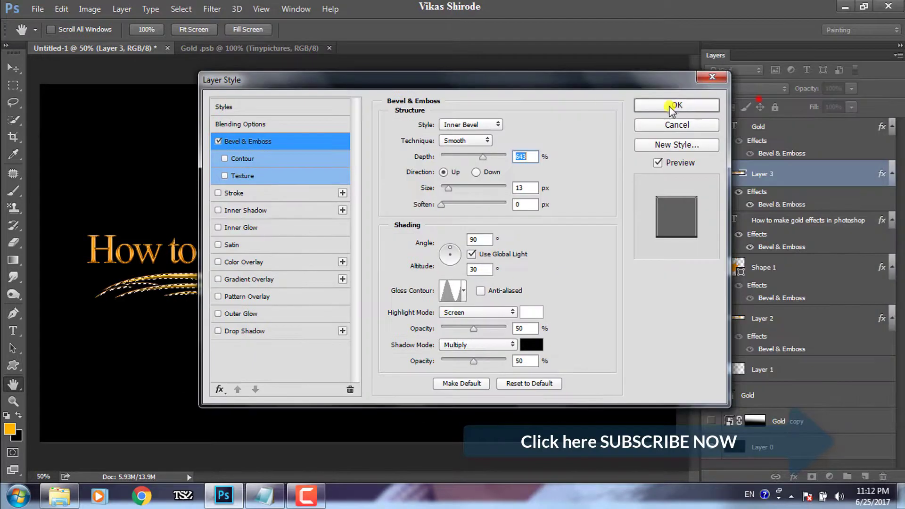
click(687, 105)
click(13, 68)
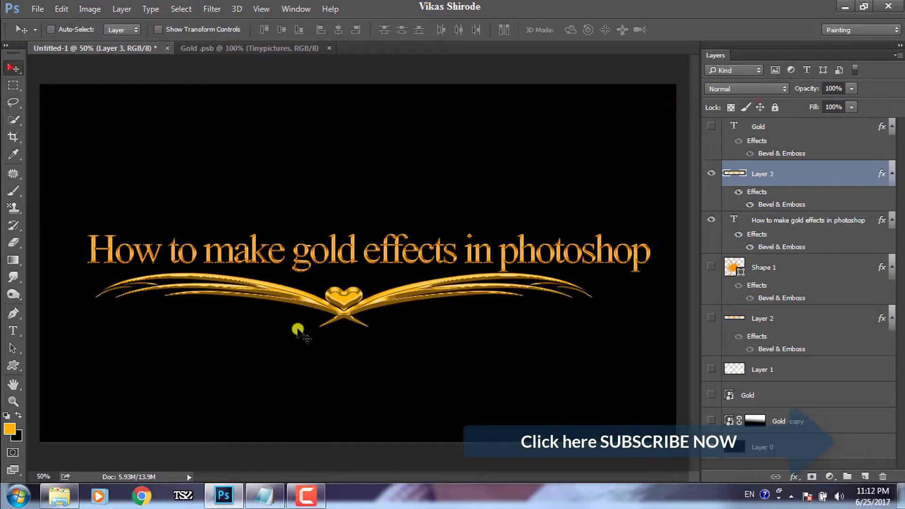
- Drag the gold heart ornament slightly lower, then preview the design full screen
drag(348, 300, 351, 313)
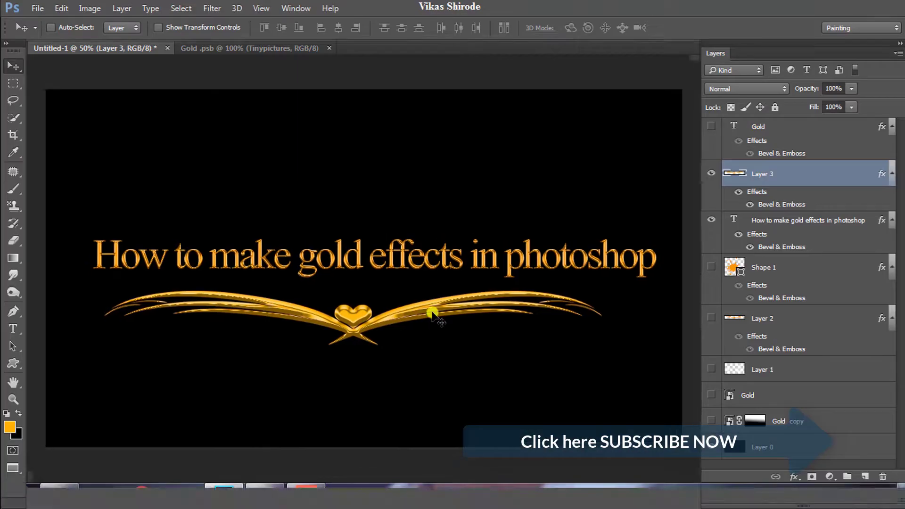
key(f)
key(f)
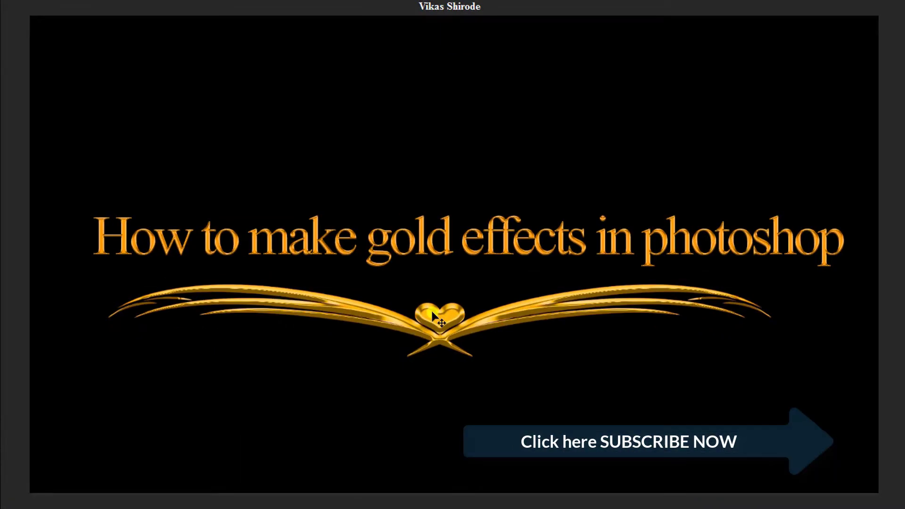
key(f)
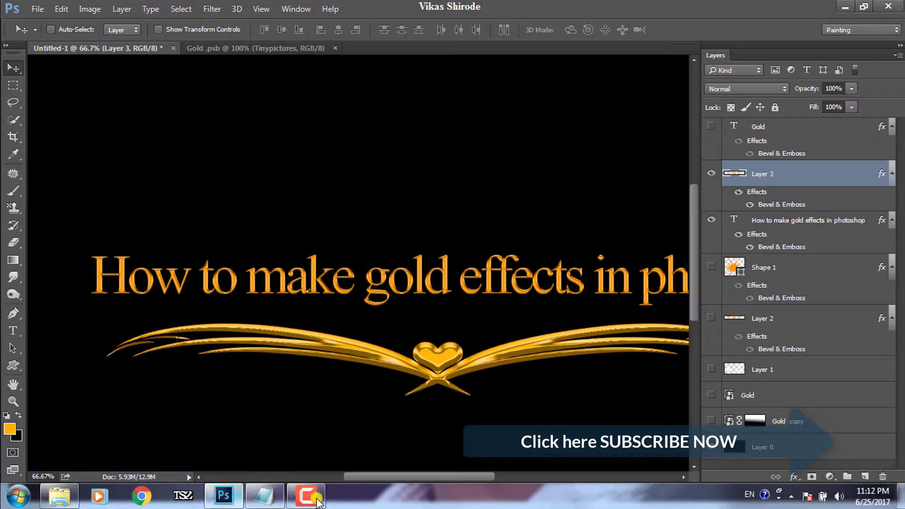